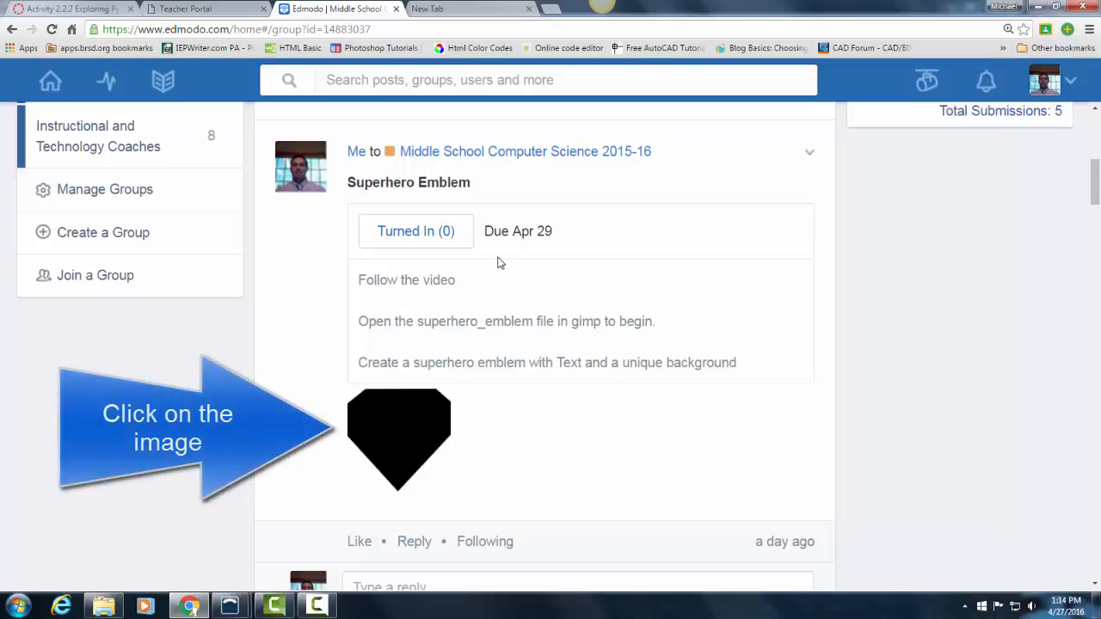
- Open the Superhero Emblem assignment's image and start saving it to the Z: drive as superhero_emblem
{"action": "left_click", "coordinate": [406, 449]}
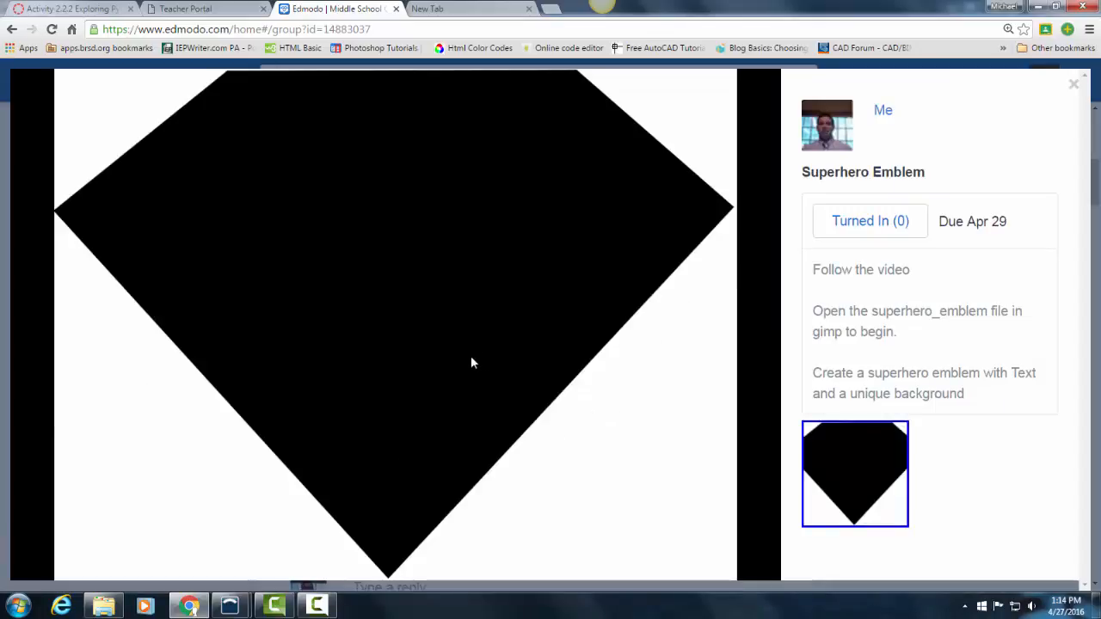
{"action": "right_click", "coordinate": [513, 425]}
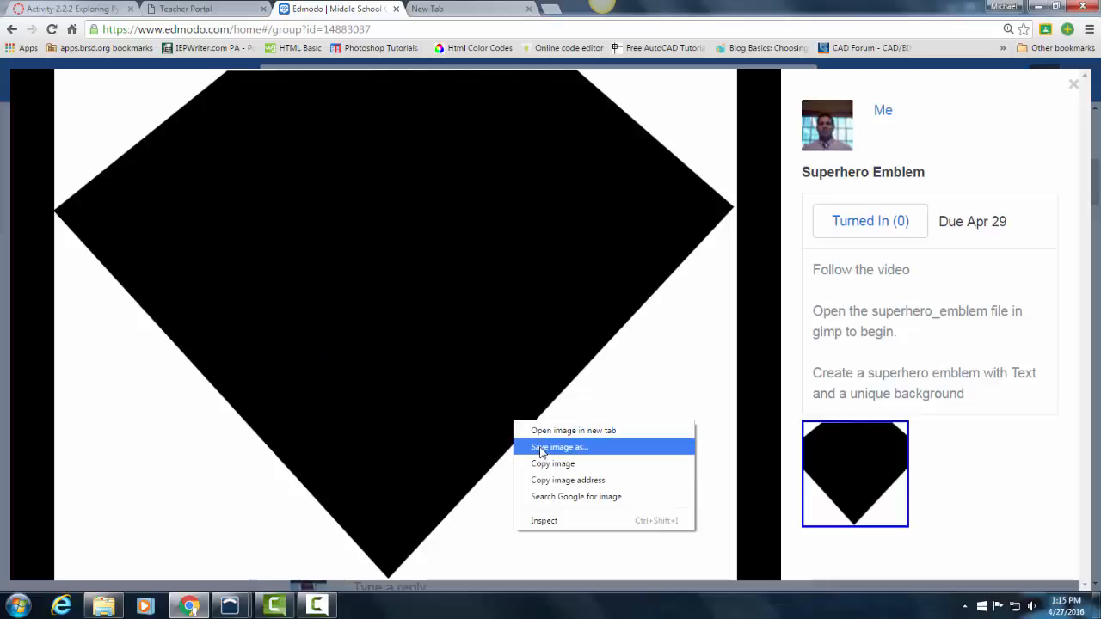
{"action": "left_click", "coordinate": [542, 449]}
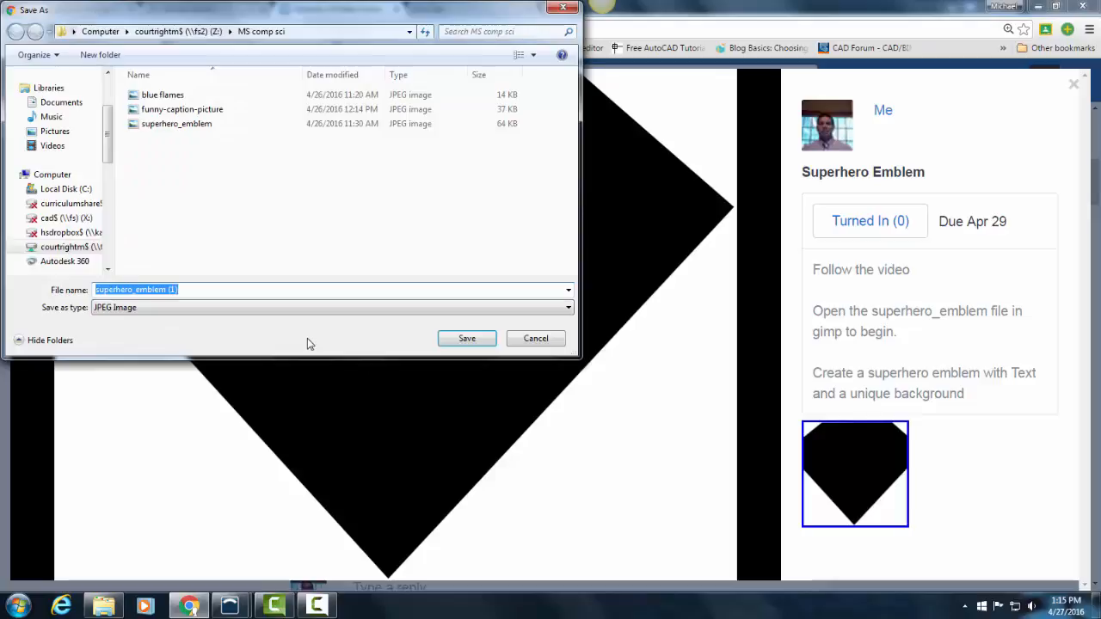
{"action": "left_click", "coordinate": [182, 289]}
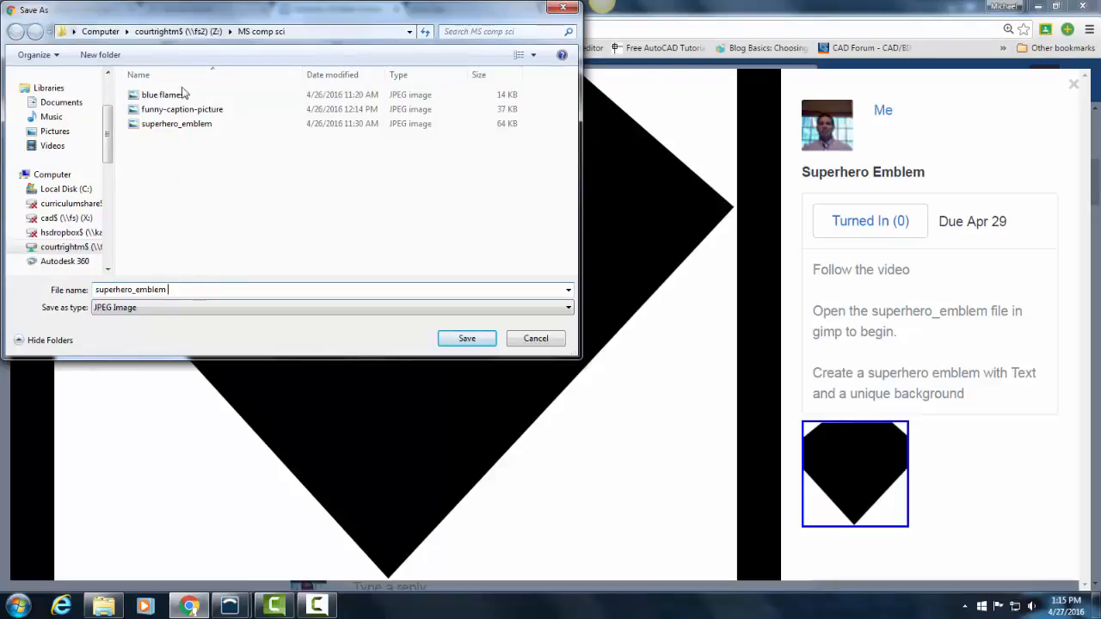
{"action": "left_click", "coordinate": [73, 247]}
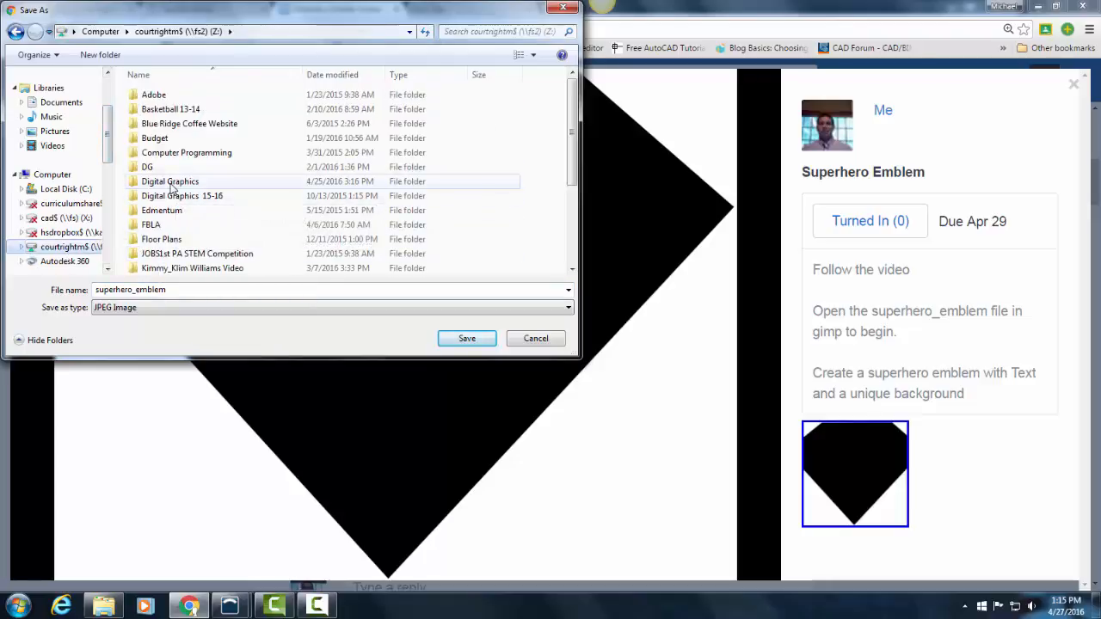
{"action": "double_click", "coordinate": [171, 182]}
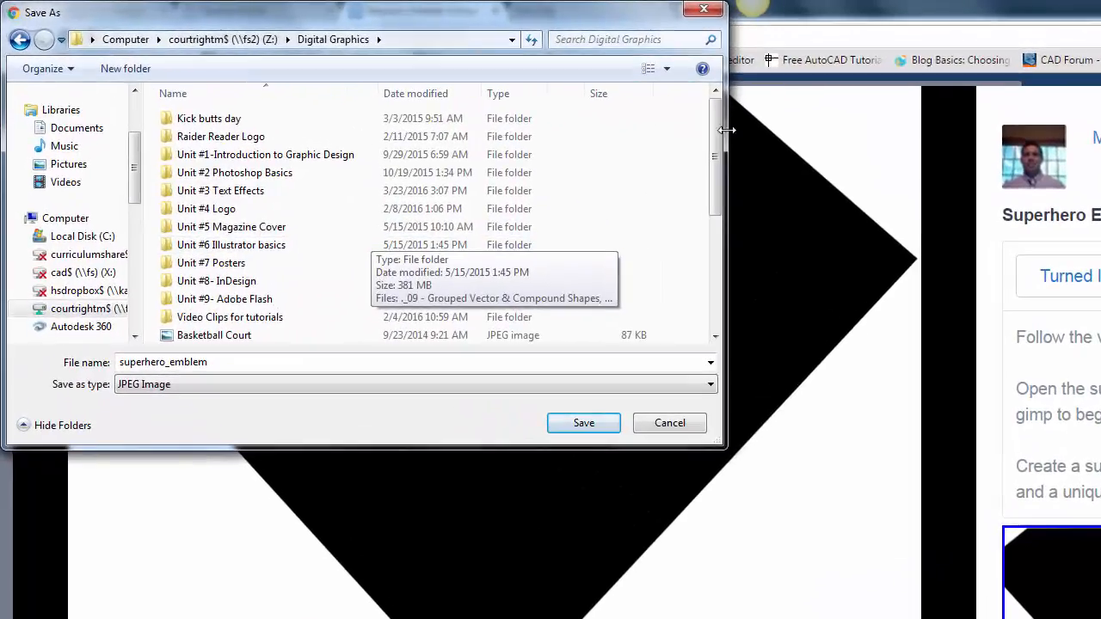
{"action": "left_click_drag", "start_coordinate": [716, 153], "coordinate": [714, 199]}
{"action": "left_click", "coordinate": [80, 308]}
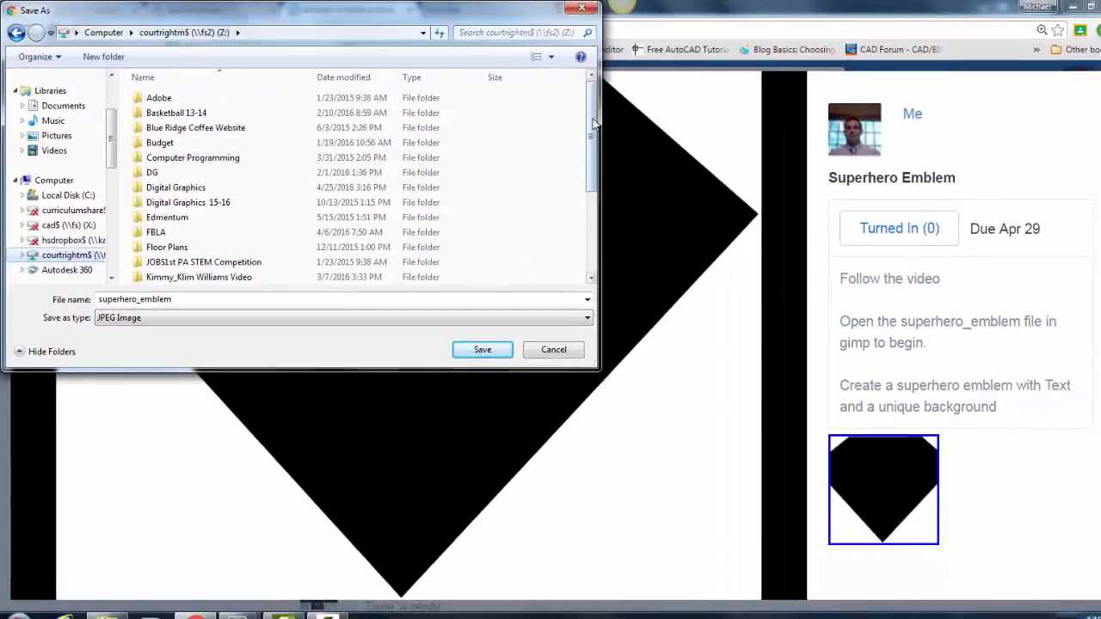
- Save the emblem image in the MS comp sci folder as superhero_emblem, replacing the existing file
{"action": "scroll", "coordinate": [203, 258], "scroll_direction": "down", "scroll_amount": 2}
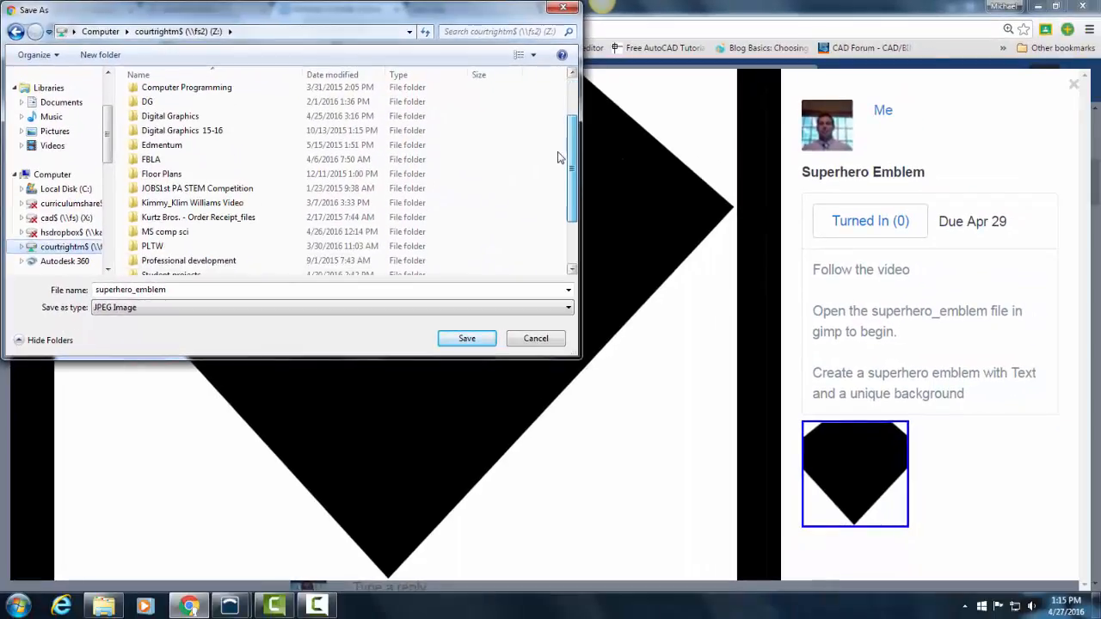
{"action": "left_click", "coordinate": [203, 267]}
{"action": "double_click", "coordinate": [177, 231]}
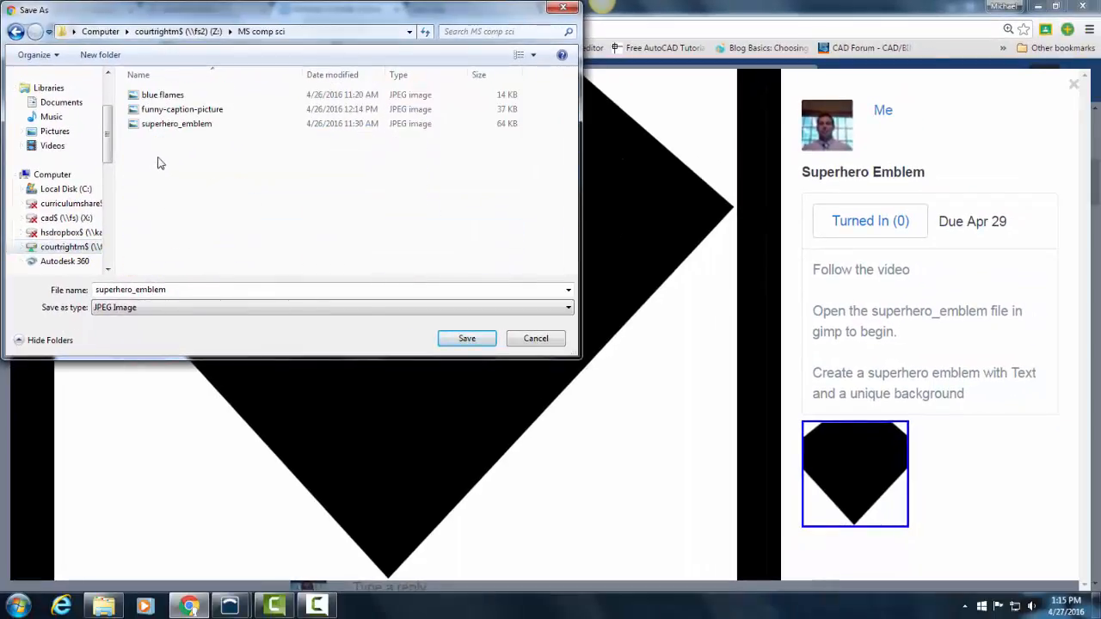
{"action": "left_click", "coordinate": [467, 340]}
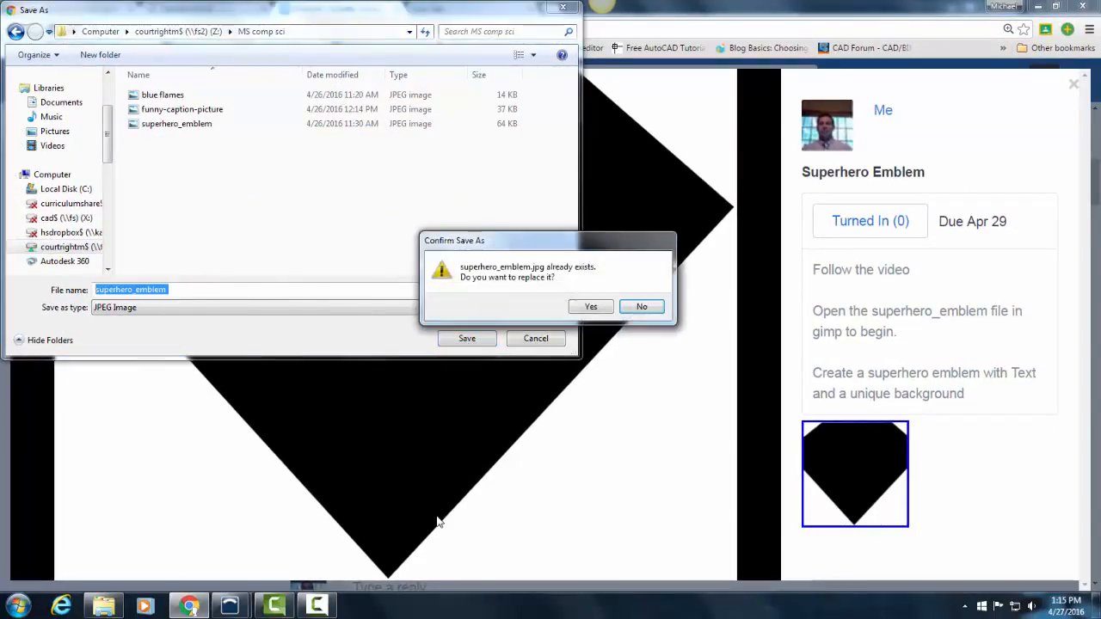
{"action": "left_click", "coordinate": [590, 307]}
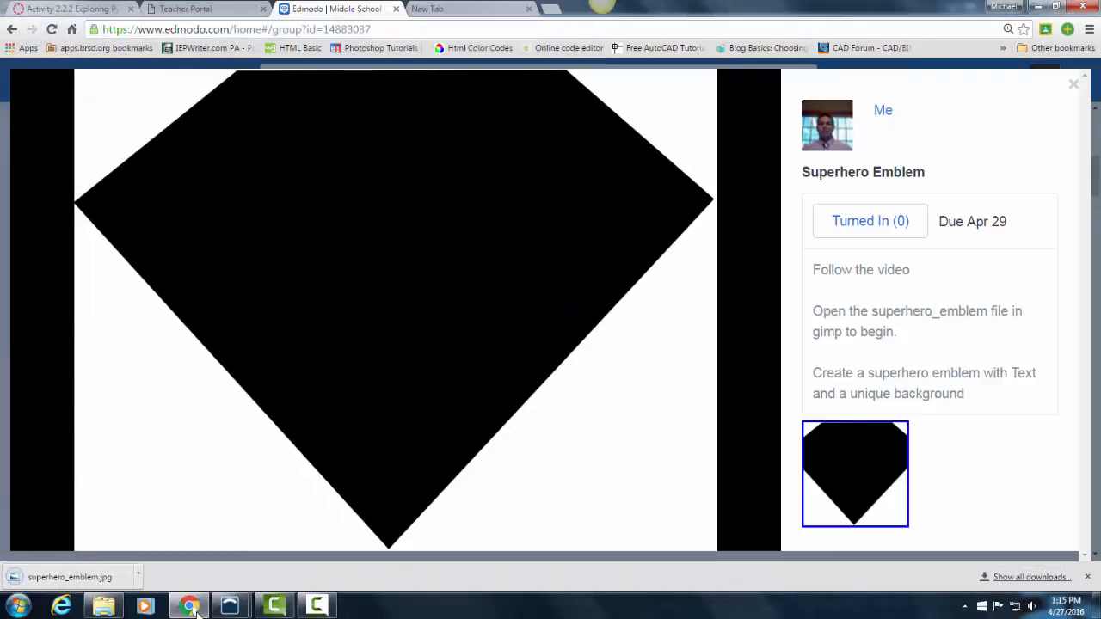
- Clear the desktop by putting away the browser and Canopy windows and closing the Downloads folder
{"action": "left_click", "coordinate": [1088, 576]}
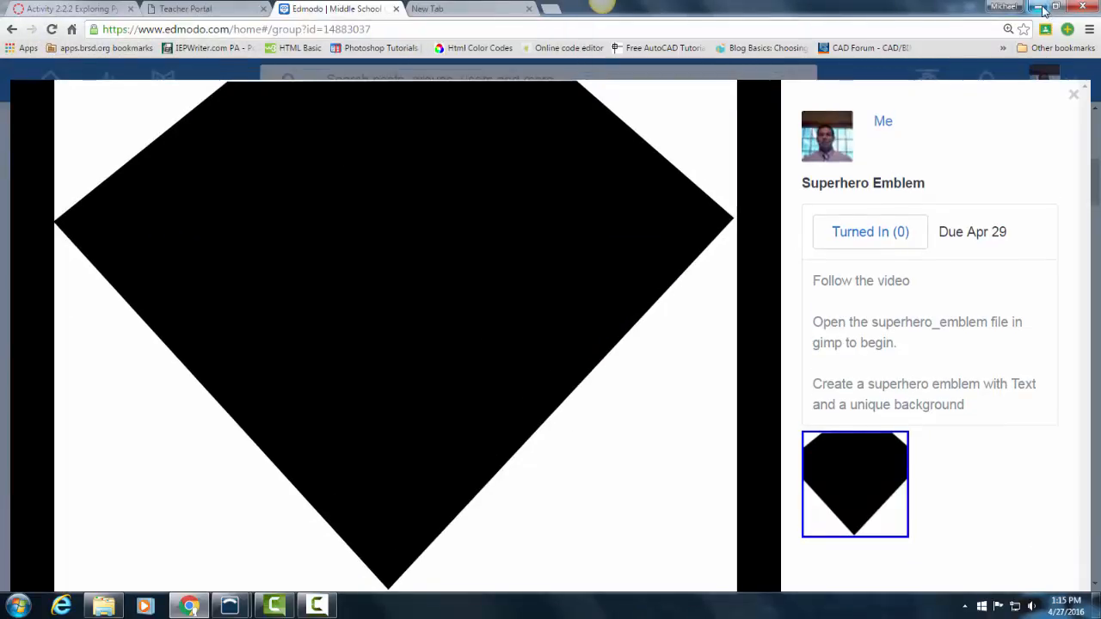
{"action": "left_click", "coordinate": [1042, 8]}
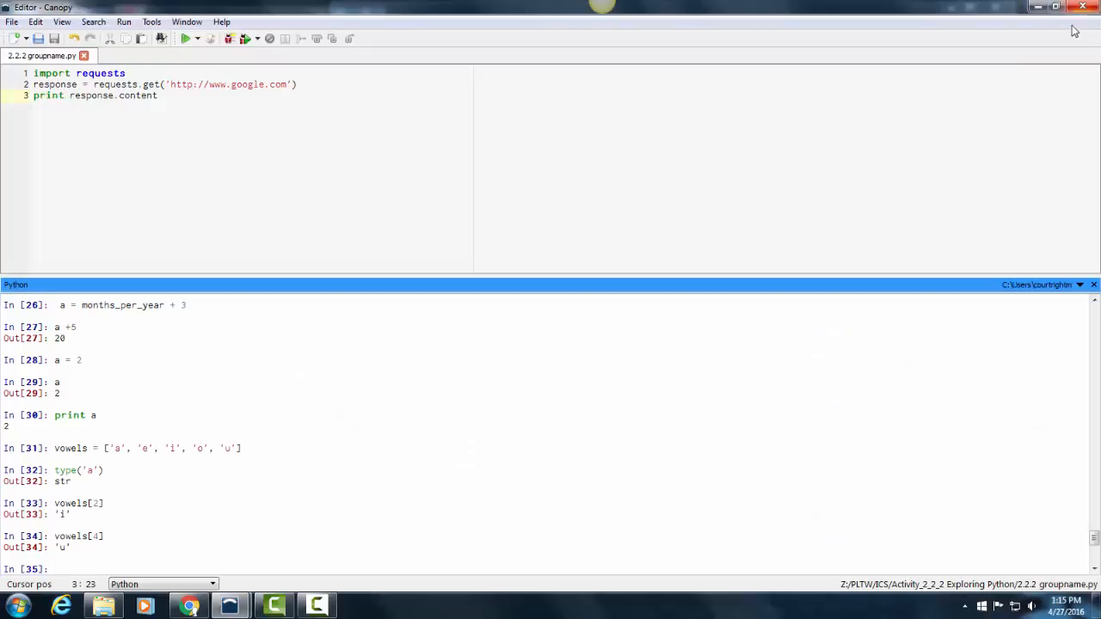
{"action": "left_click", "coordinate": [1065, 8]}
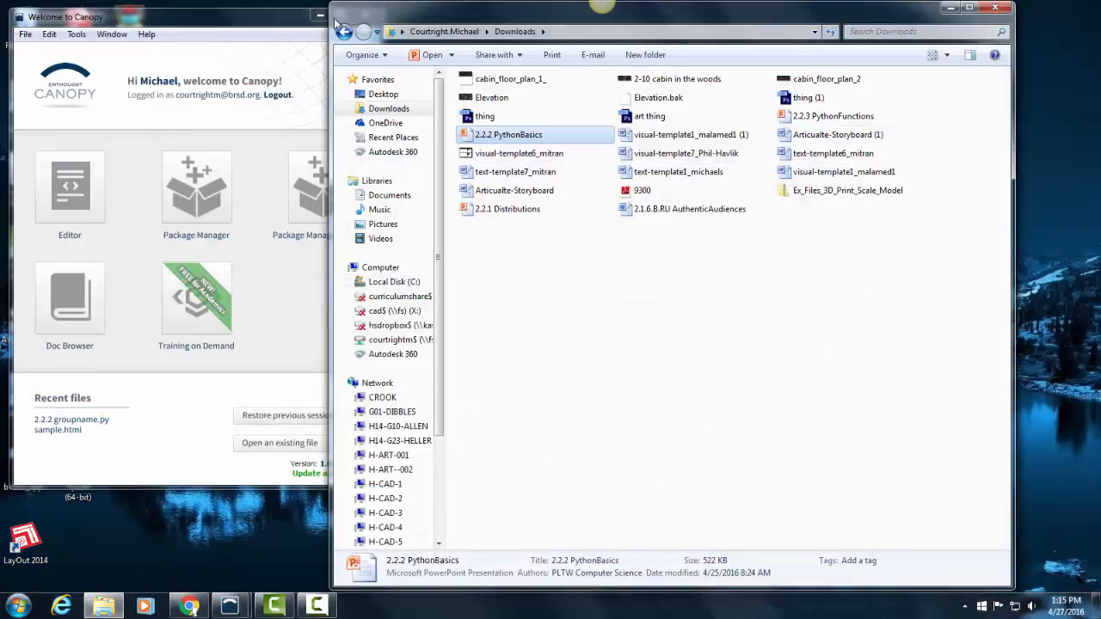
{"action": "left_click", "coordinate": [261, 19]}
{"action": "left_click", "coordinate": [371, 14]}
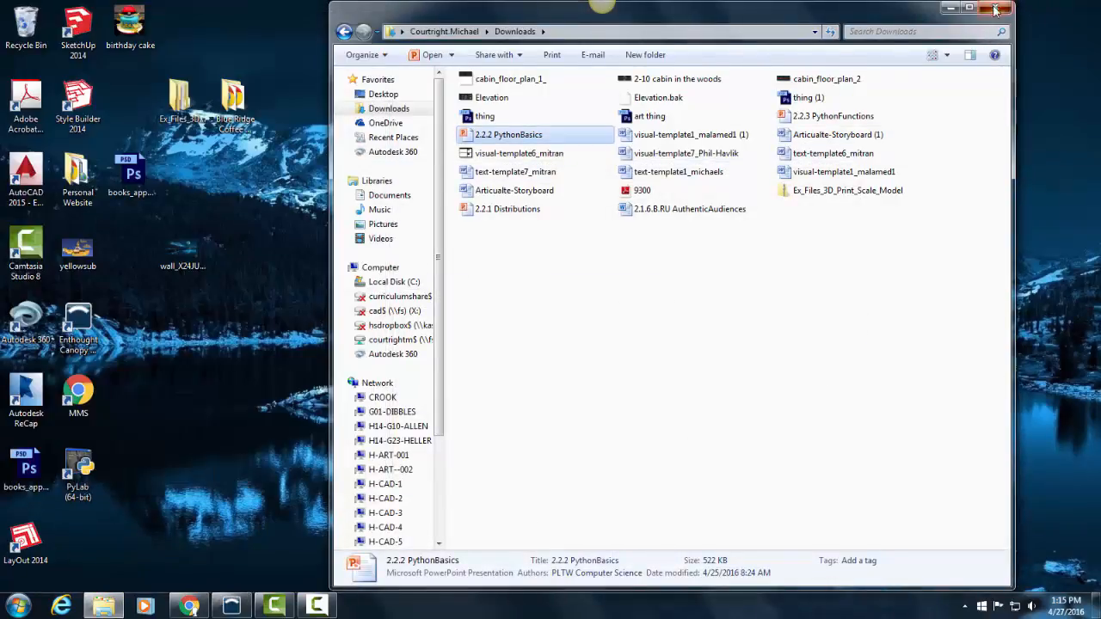
{"action": "left_click", "coordinate": [995, 9]}
- Find GIMP 2 among the installed programs and launch it
{"action": "key", "text": "super"}
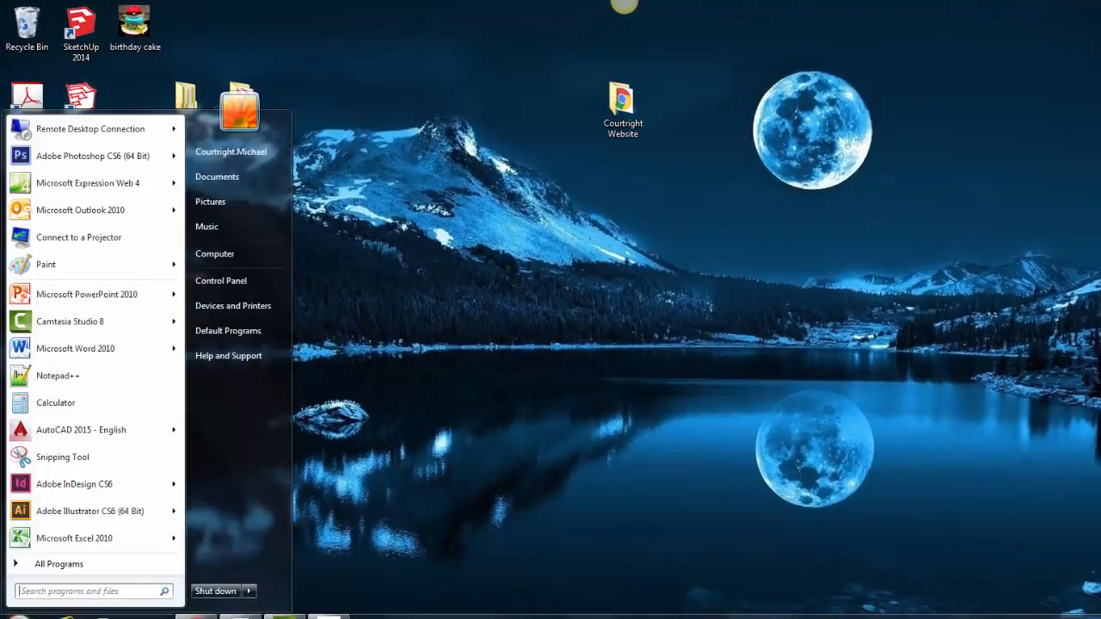
{"action": "type", "text": "gim"}
{"action": "key", "text": "BackSpace"}
{"action": "type", "text": "imp"}
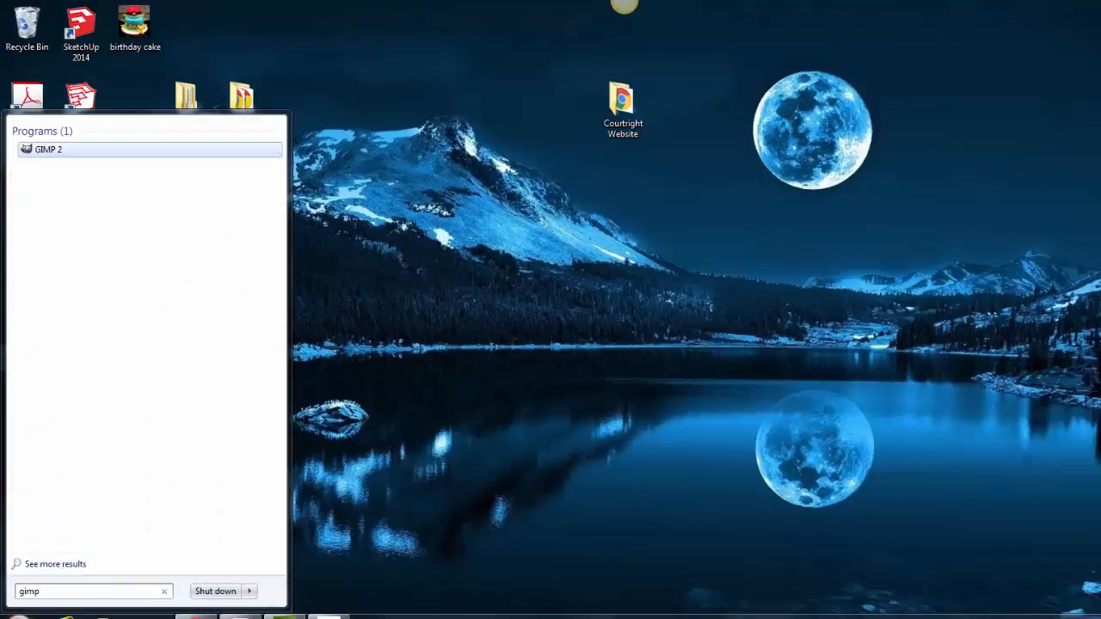
{"action": "left_click", "coordinate": [57, 152]}
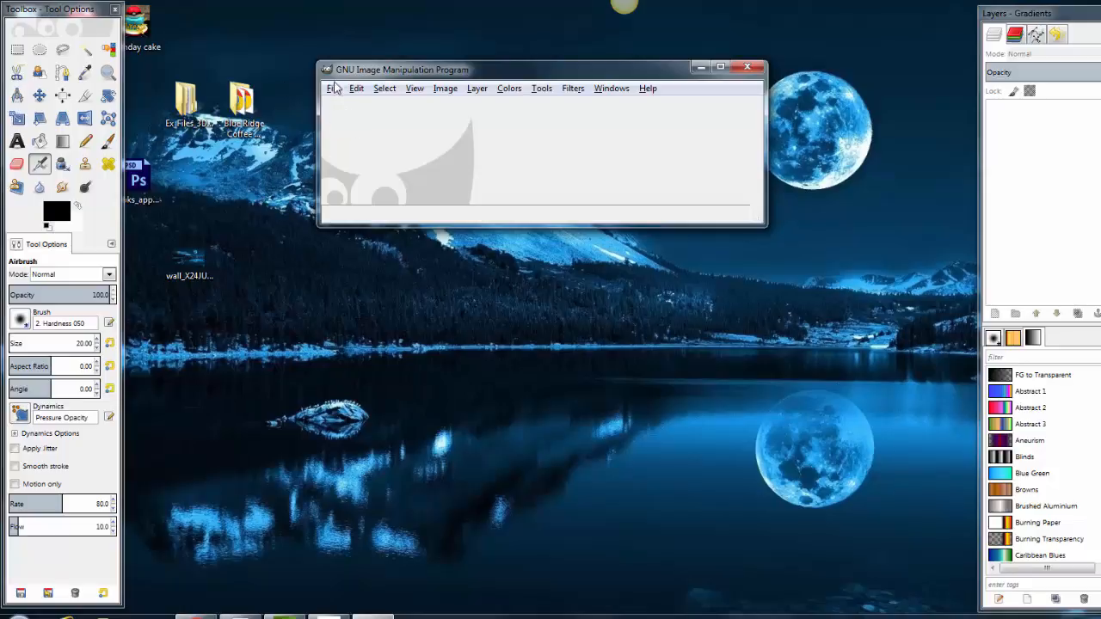
- Open superhero_emblem.jpg from the MS comp sci folder on the network drive and maximize its image window
{"action": "left_click", "coordinate": [333, 89]}
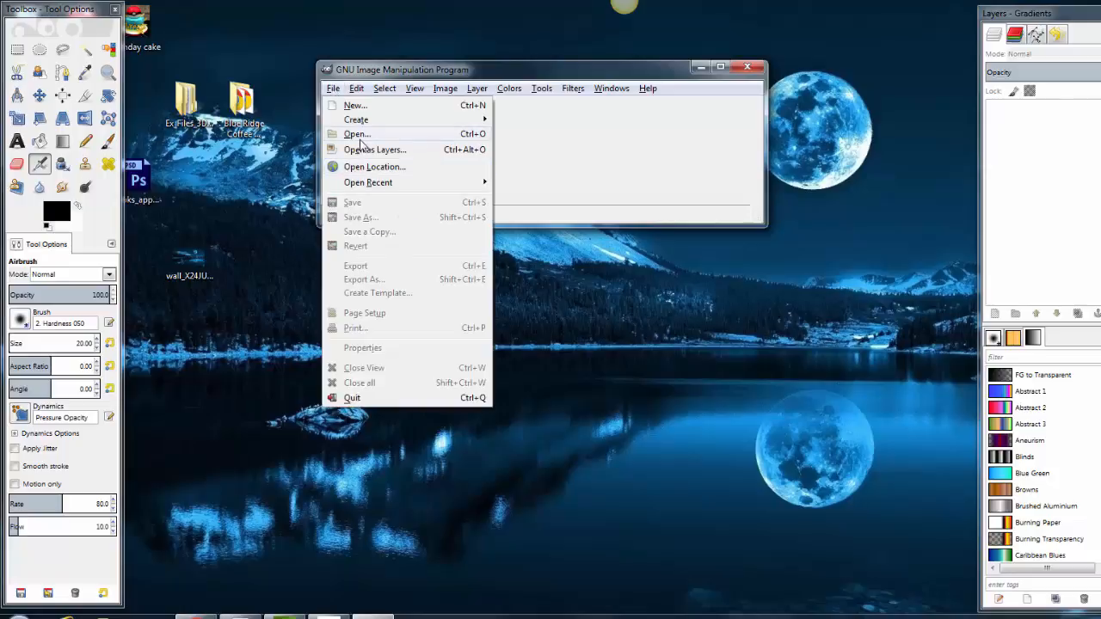
{"action": "left_click", "coordinate": [356, 135]}
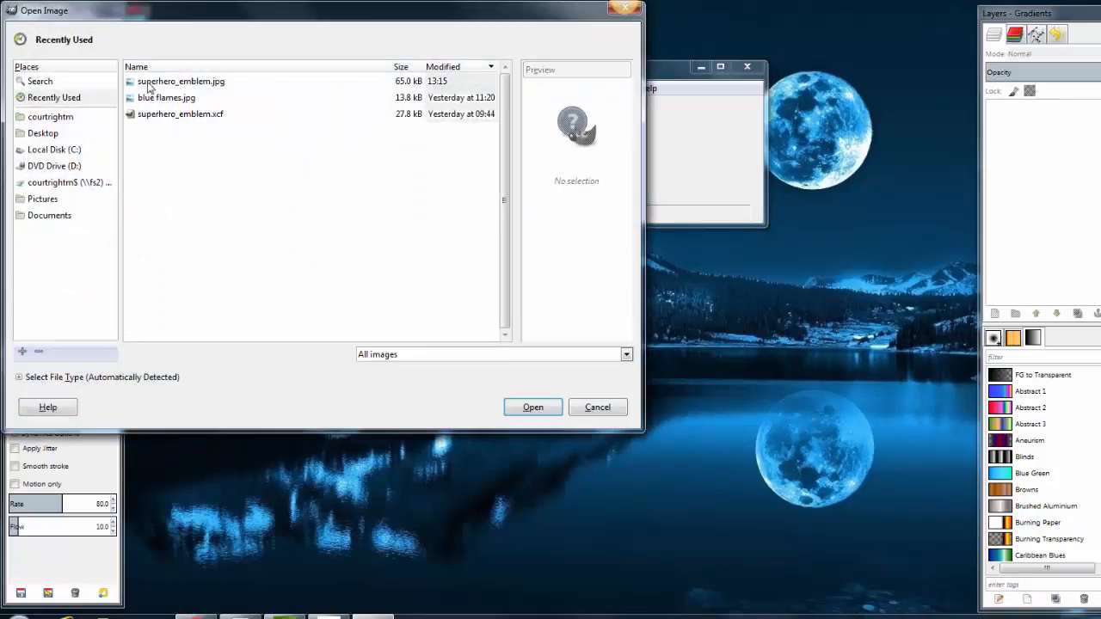
{"action": "left_click", "coordinate": [150, 83]}
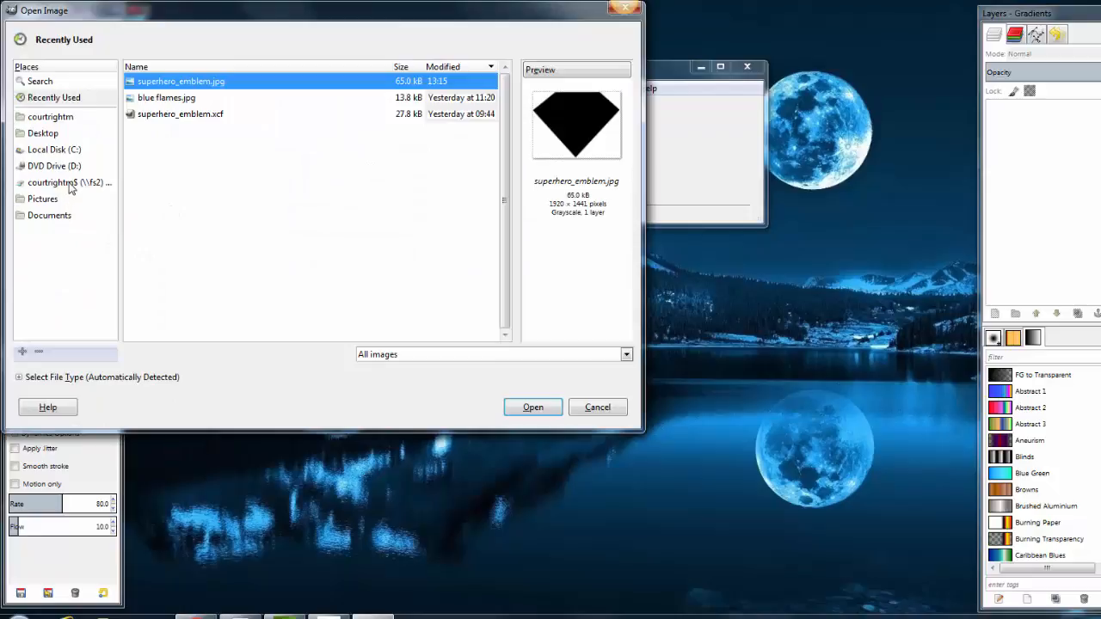
{"action": "left_click", "coordinate": [70, 184]}
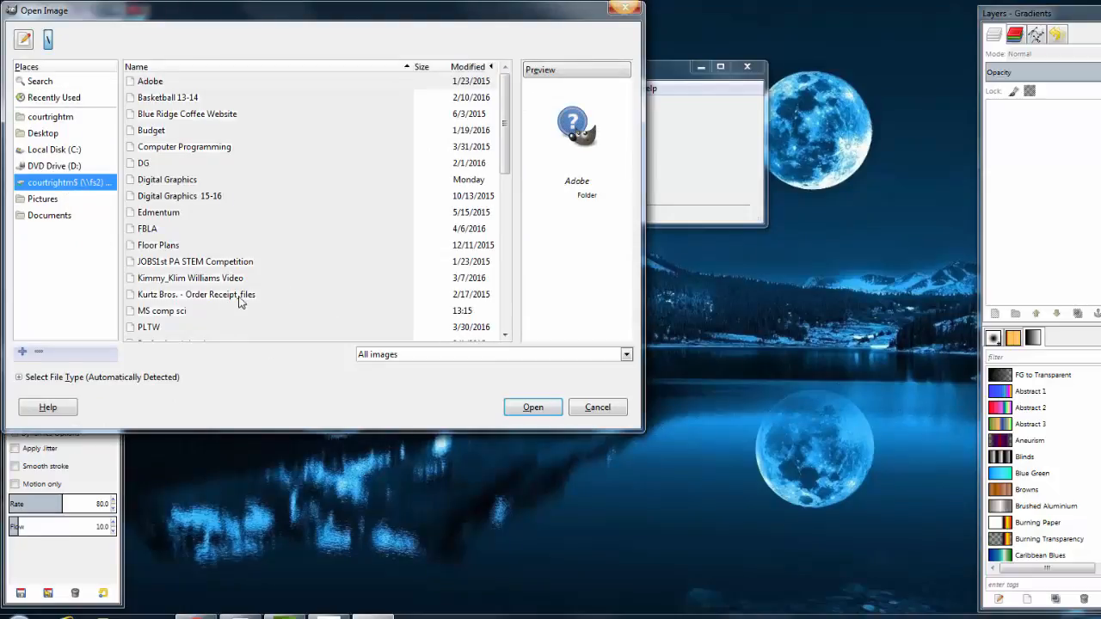
{"action": "left_click", "coordinate": [170, 314]}
{"action": "double_click", "coordinate": [170, 318]}
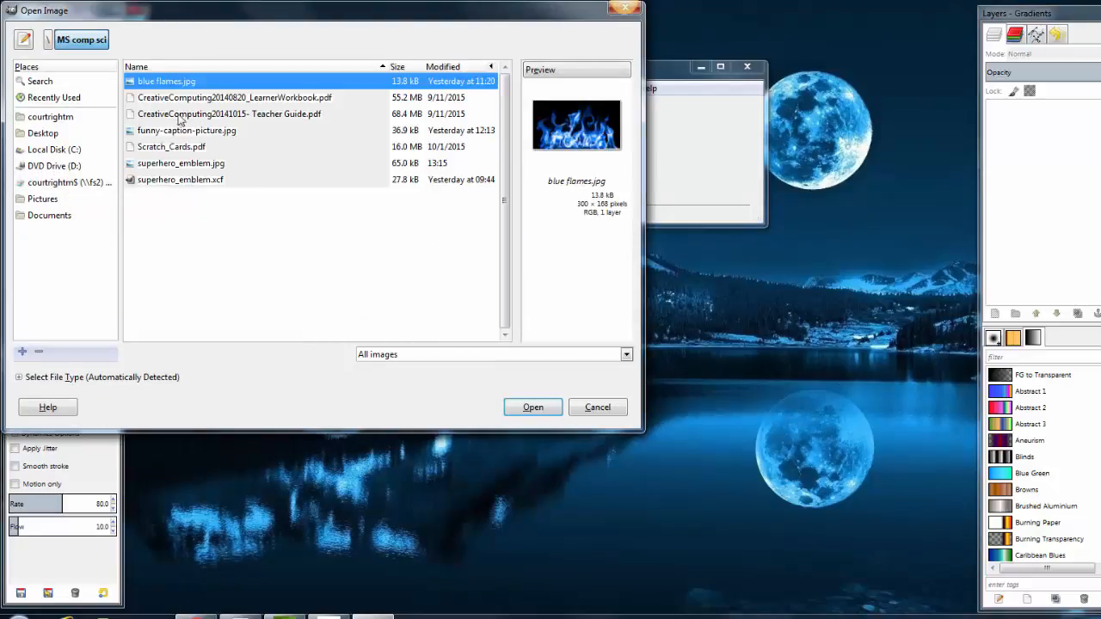
{"action": "left_click", "coordinate": [185, 163]}
{"action": "left_click", "coordinate": [530, 409]}
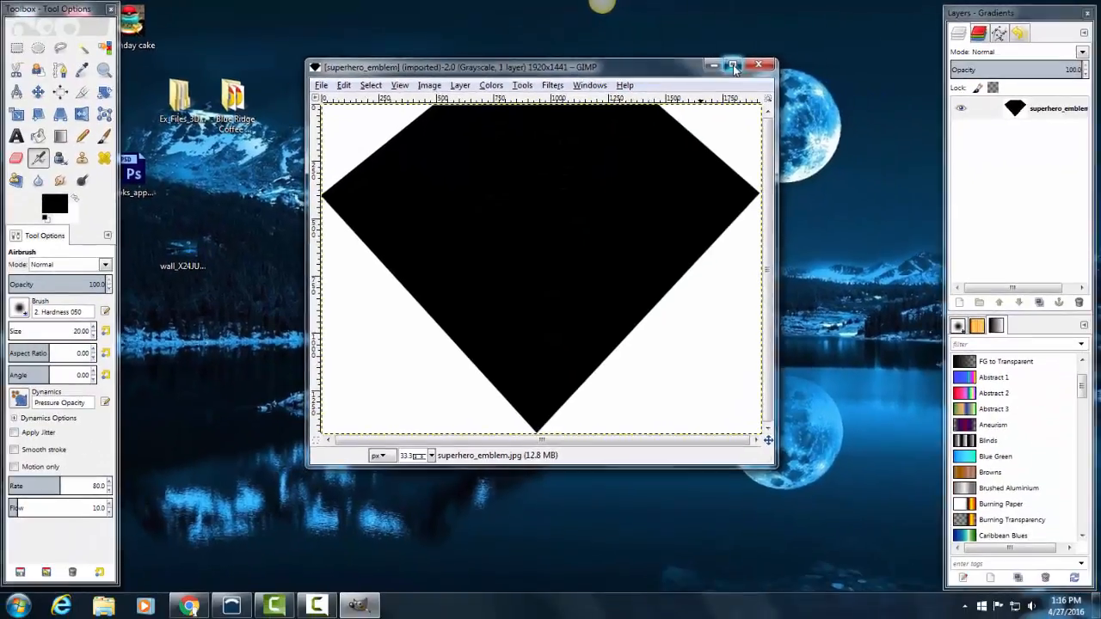
{"action": "left_click", "coordinate": [759, 73]}
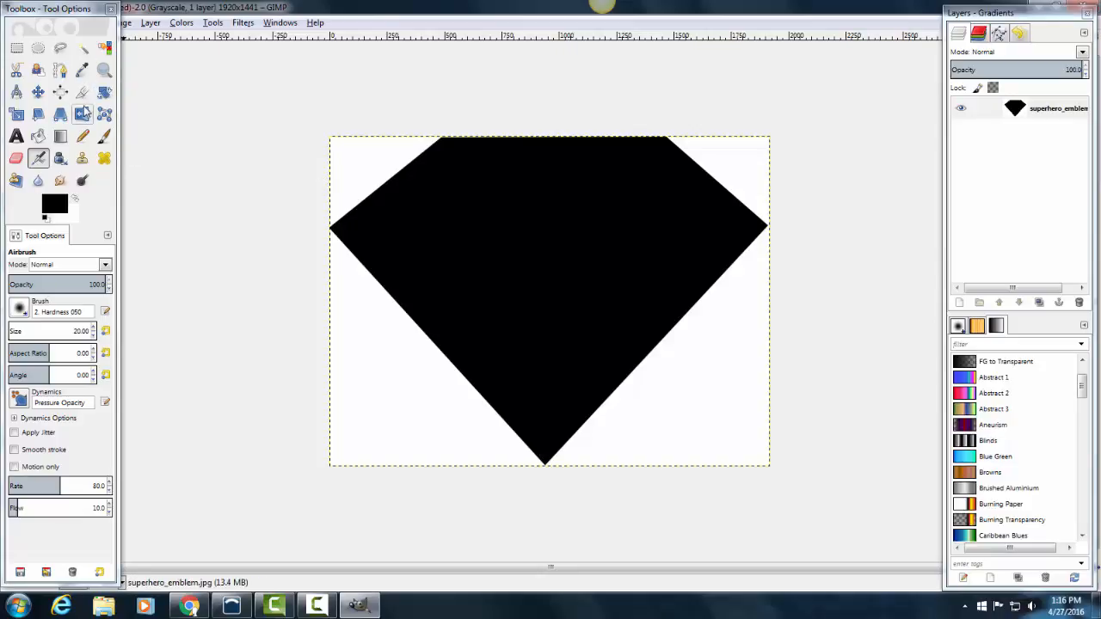
- Choose the Paintbrush tool and set the foreground color to red, bf3232
{"action": "left_click", "coordinate": [104, 136]}
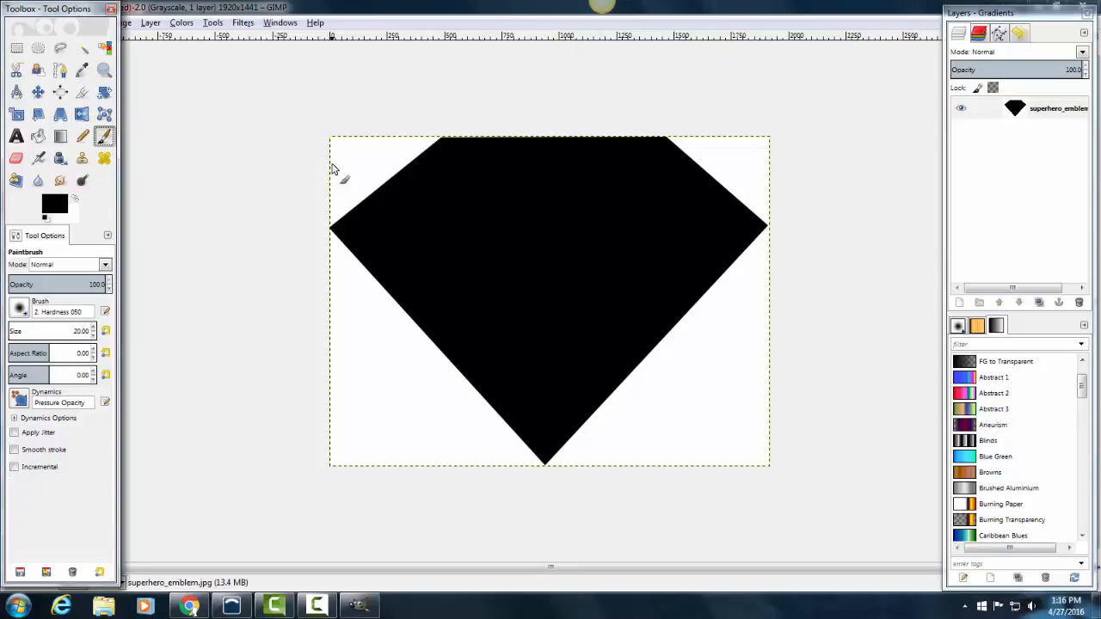
{"action": "left_click", "coordinate": [54, 204]}
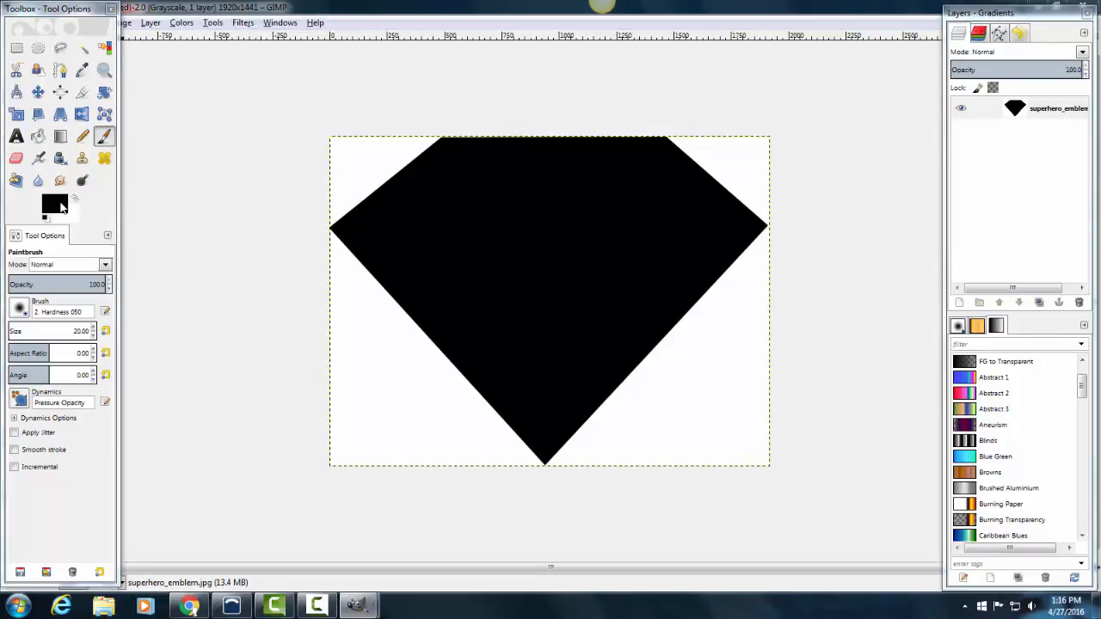
{"action": "left_click", "coordinate": [97, 184]}
{"action": "left_click", "coordinate": [93, 176]}
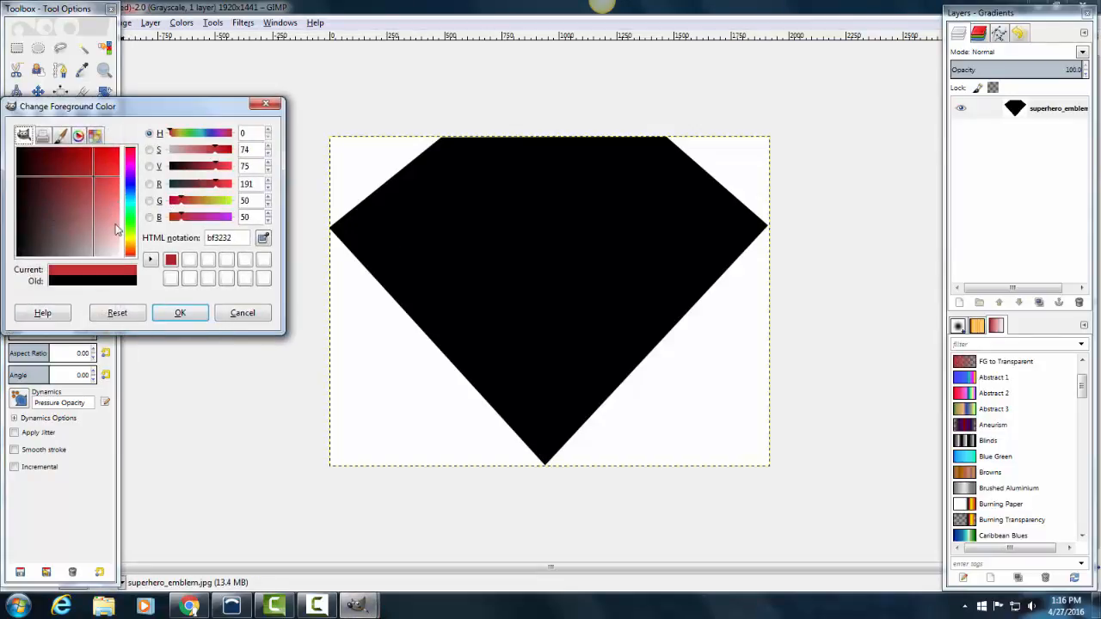
{"action": "left_click", "coordinate": [196, 317]}
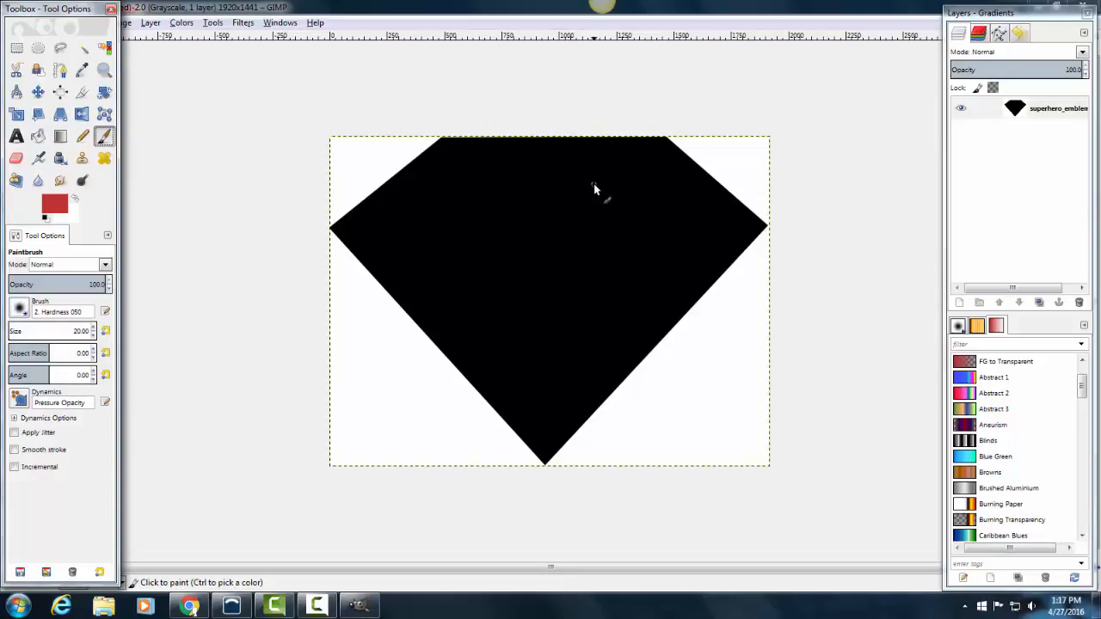
- Paint a test S-shaped line across the black emblem, undo the brush strokes and leave the image window maximized
{"action": "mouse_move", "coordinate": [593, 184]}
{"action": "left_mouse_down"}
{"action": "mouse_move", "coordinate": [530, 189]}
{"action": "mouse_move", "coordinate": [474, 223]}
{"action": "mouse_move", "coordinate": [514, 262]}
{"action": "mouse_move", "coordinate": [596, 285]}
{"action": "mouse_move", "coordinate": [583, 334]}
{"action": "left_mouse_up"}
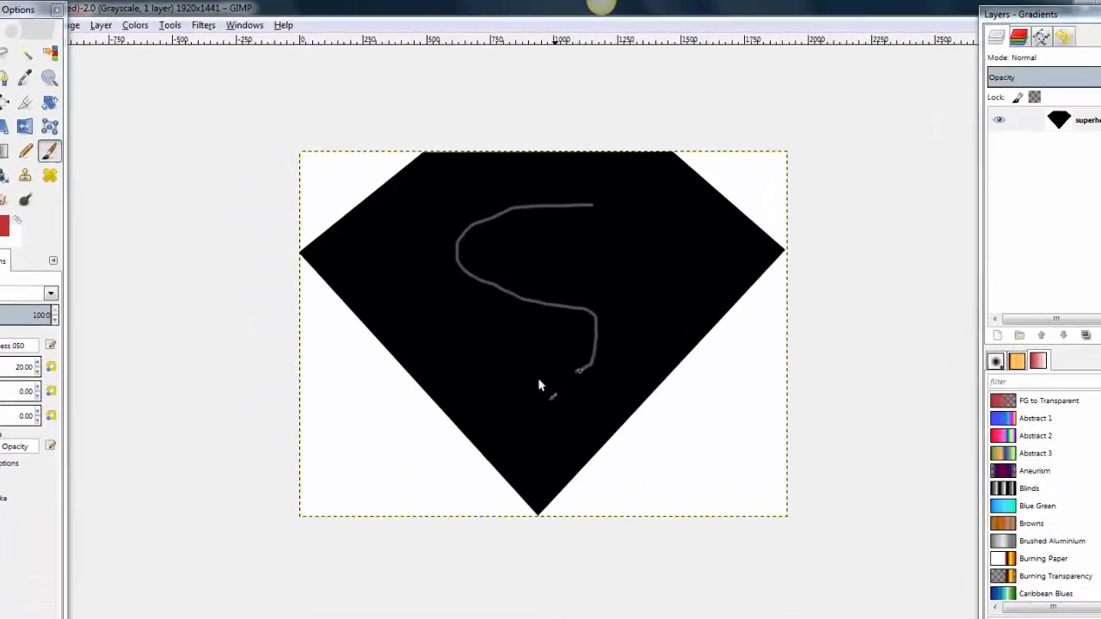
{"action": "mouse_move", "coordinate": [539, 382]}
{"action": "left_mouse_down"}
{"action": "mouse_move", "coordinate": [472, 389]}
{"action": "mouse_move", "coordinate": [477, 381]}
{"action": "left_mouse_up"}
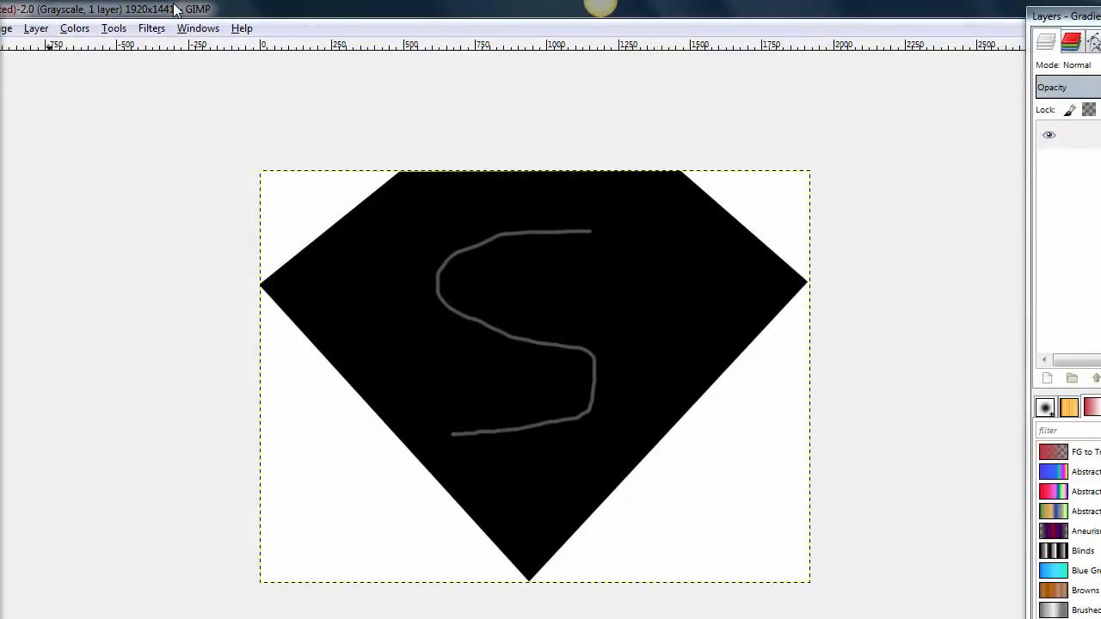
{"action": "double_click", "coordinate": [144, 10]}
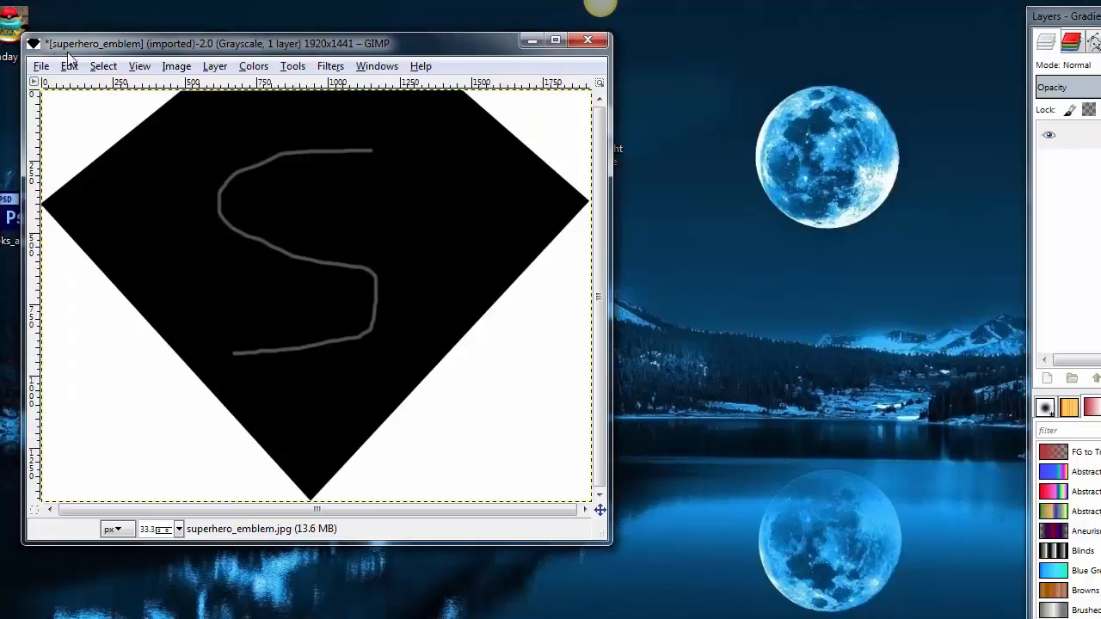
{"action": "left_click", "coordinate": [69, 66]}
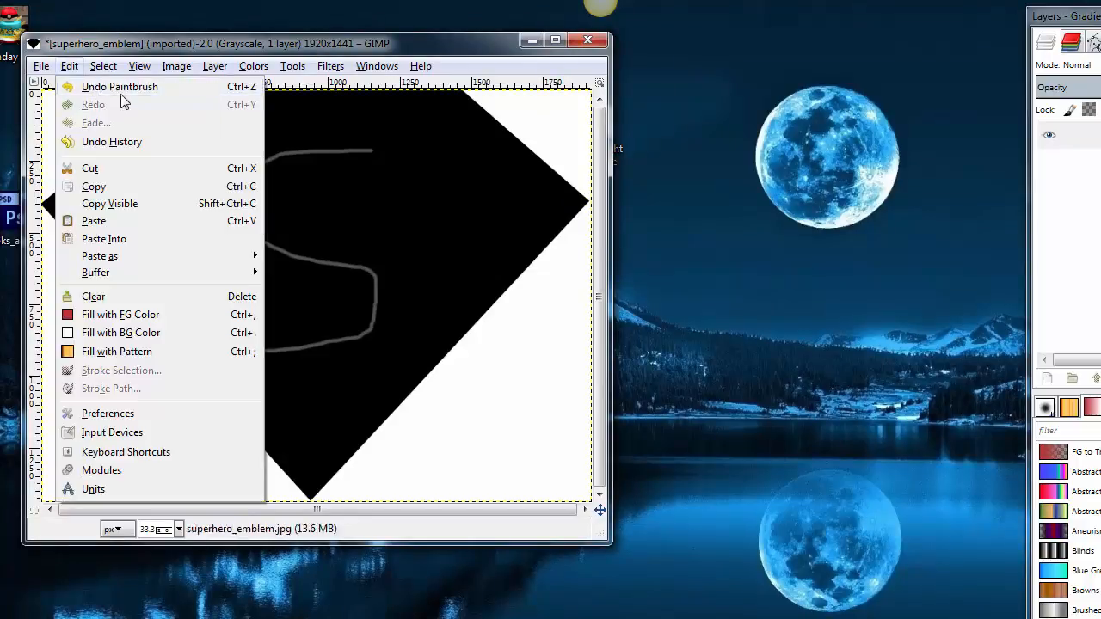
{"action": "left_click", "coordinate": [96, 89]}
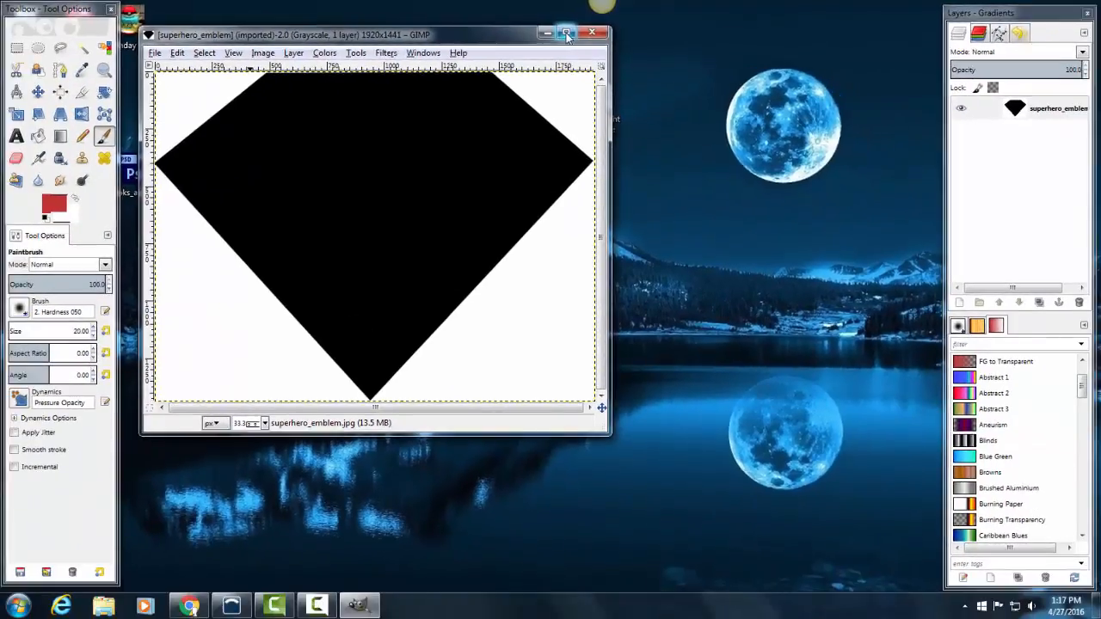
{"action": "left_click", "coordinate": [561, 35]}
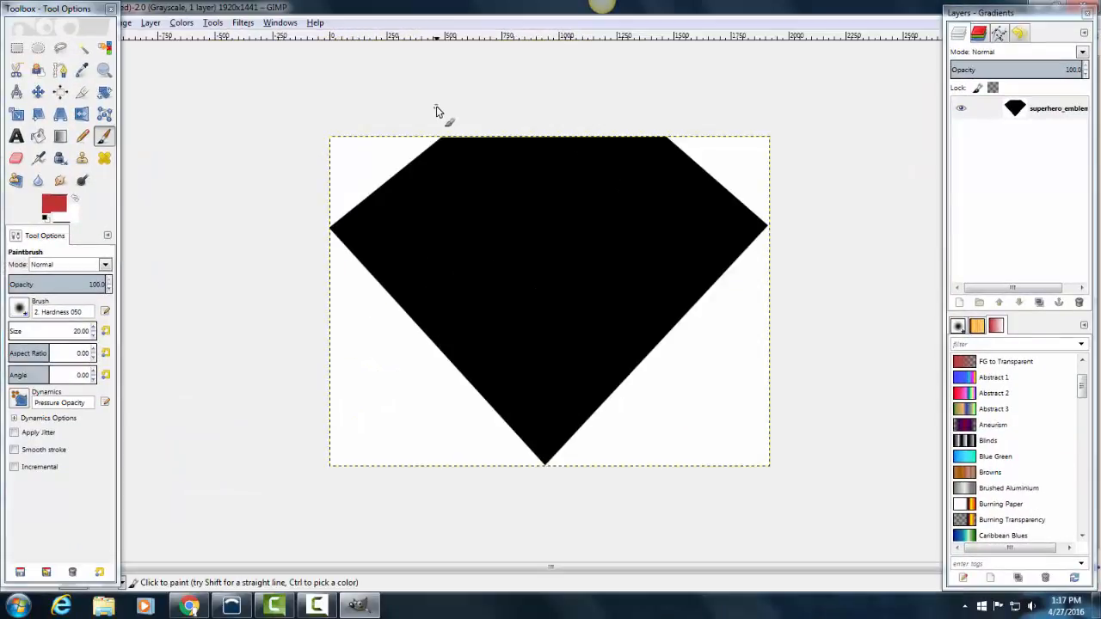
- Use the Paths tool to trace the upper outline of a block letter M across the black emblem, ending at its right edge
{"action": "left_click", "coordinate": [60, 72]}
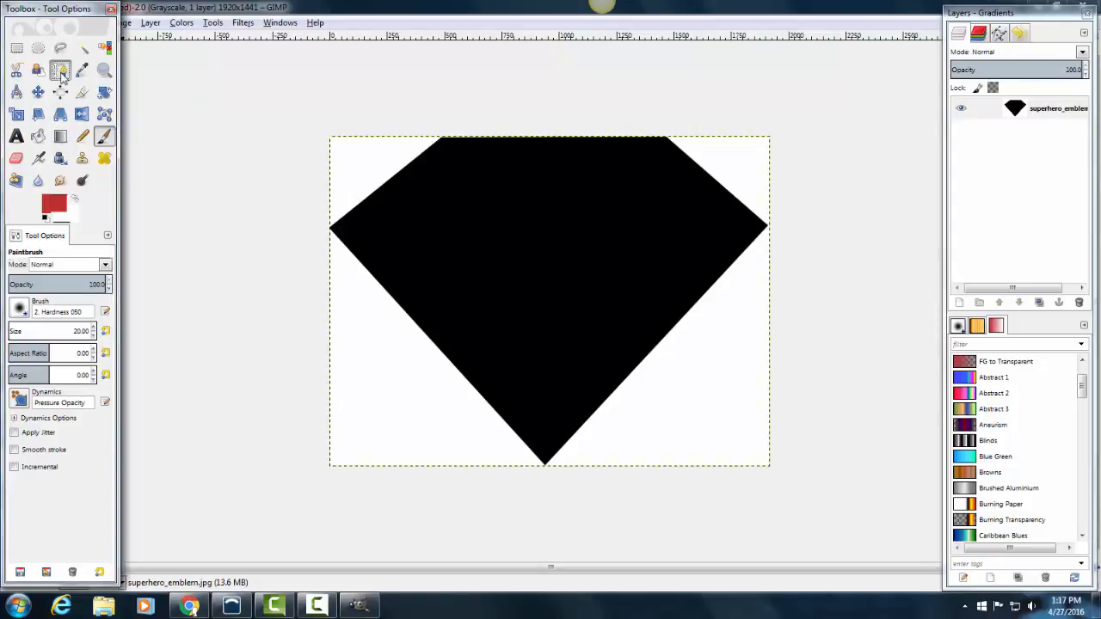
{"action": "left_click", "coordinate": [481, 195]}
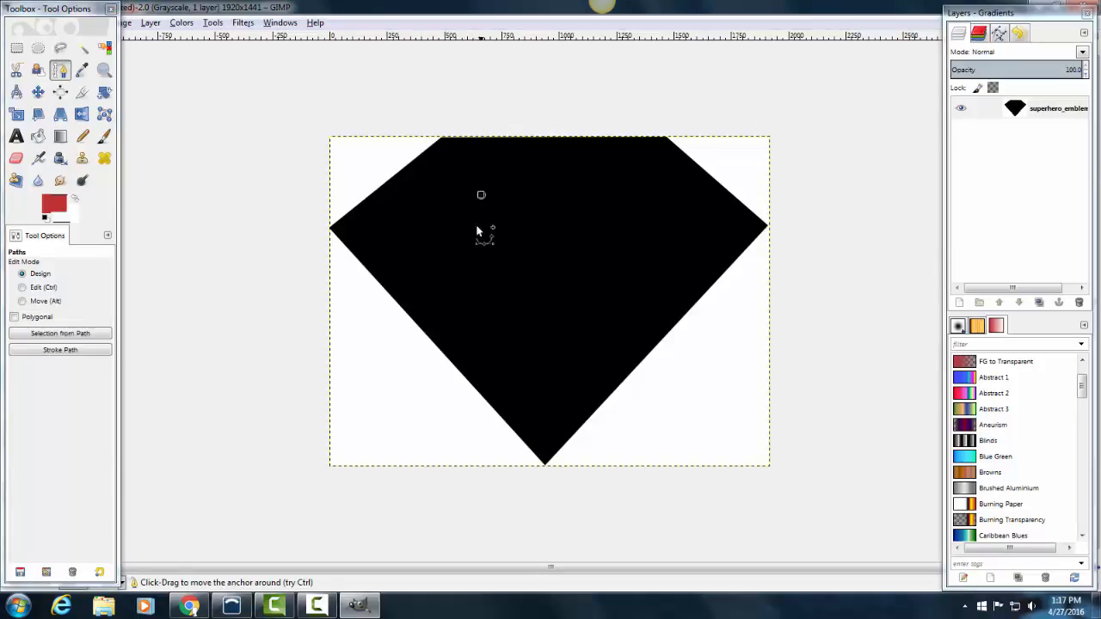
{"action": "left_click", "coordinate": [421, 327]}
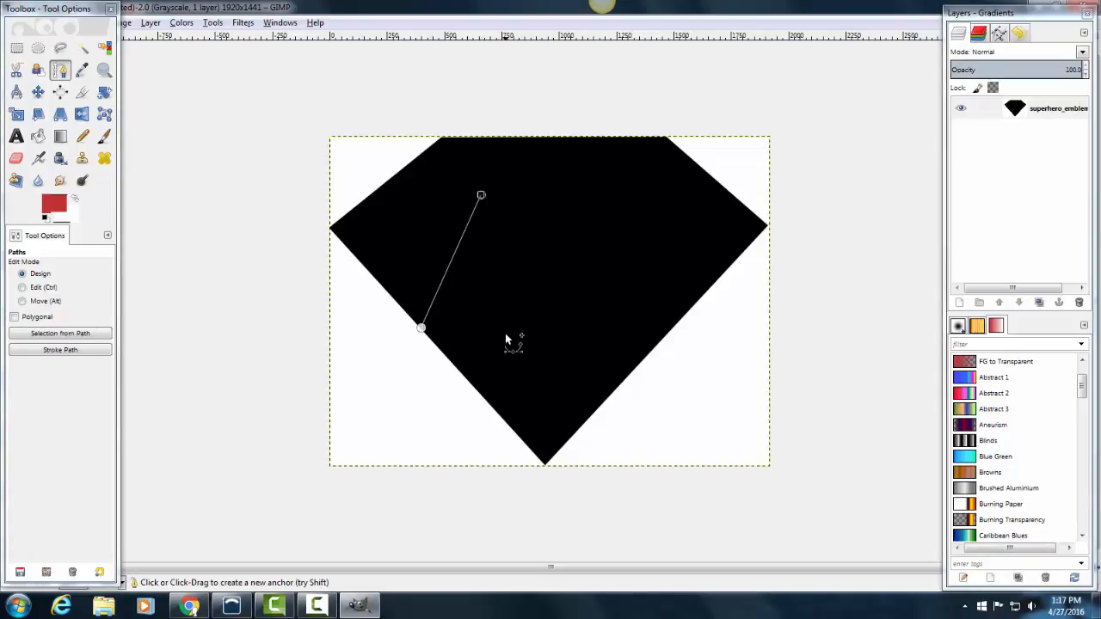
{"action": "left_click", "coordinate": [508, 196]}
{"action": "left_click_drag", "start_coordinate": [507, 197], "coordinate": [510, 195]}
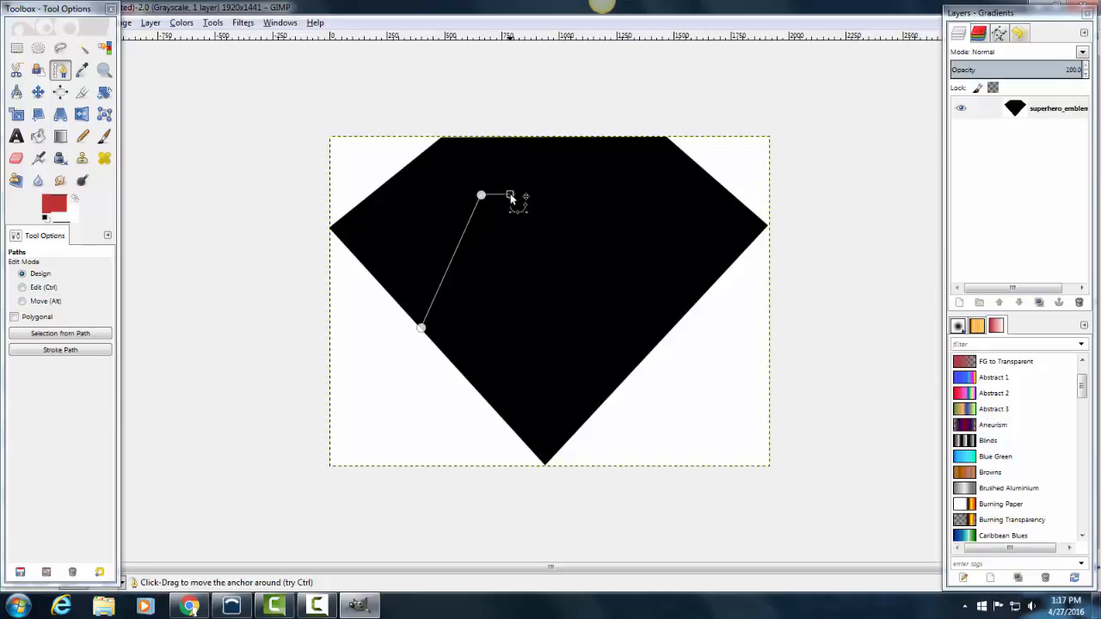
{"action": "left_click", "coordinate": [533, 316]}
{"action": "left_click", "coordinate": [568, 316]}
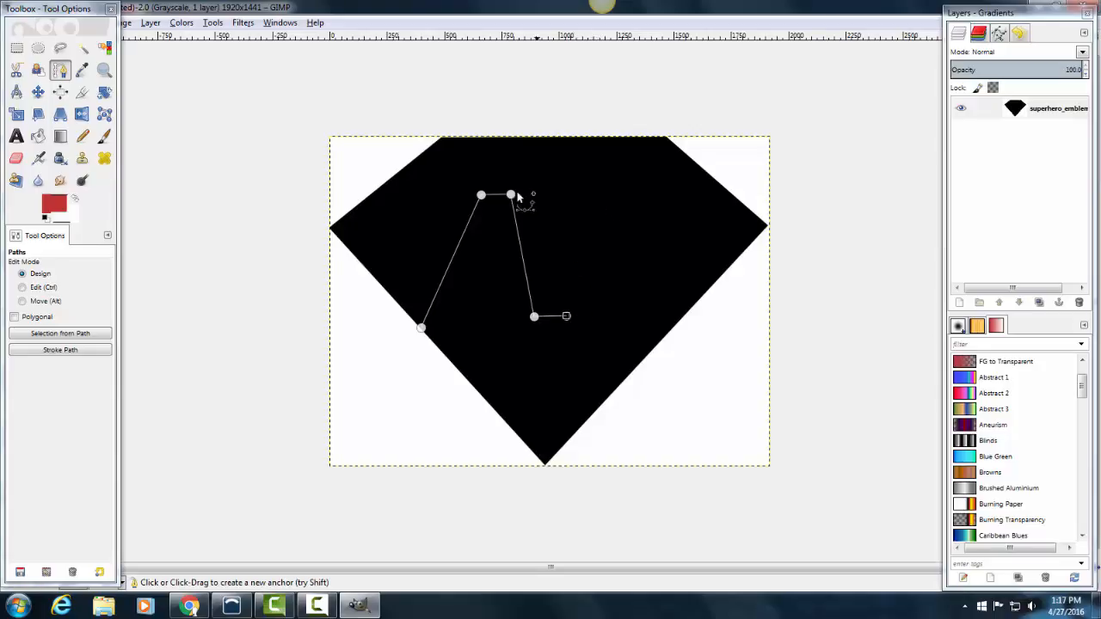
{"action": "left_click", "coordinate": [600, 196]}
{"action": "left_click", "coordinate": [633, 195]}
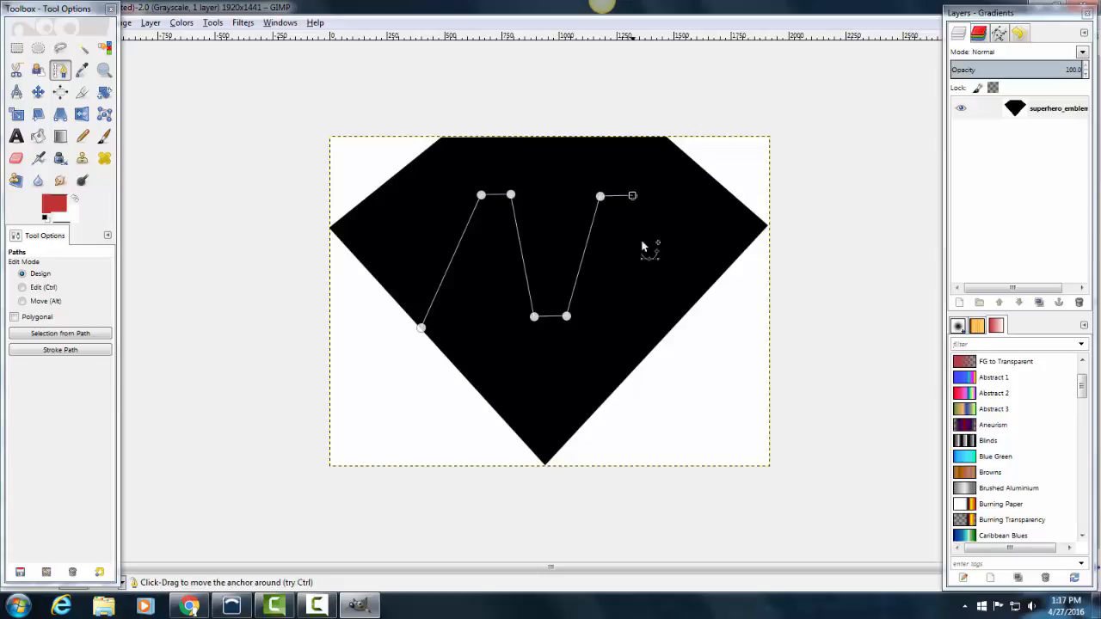
{"action": "left_click", "coordinate": [675, 326]}
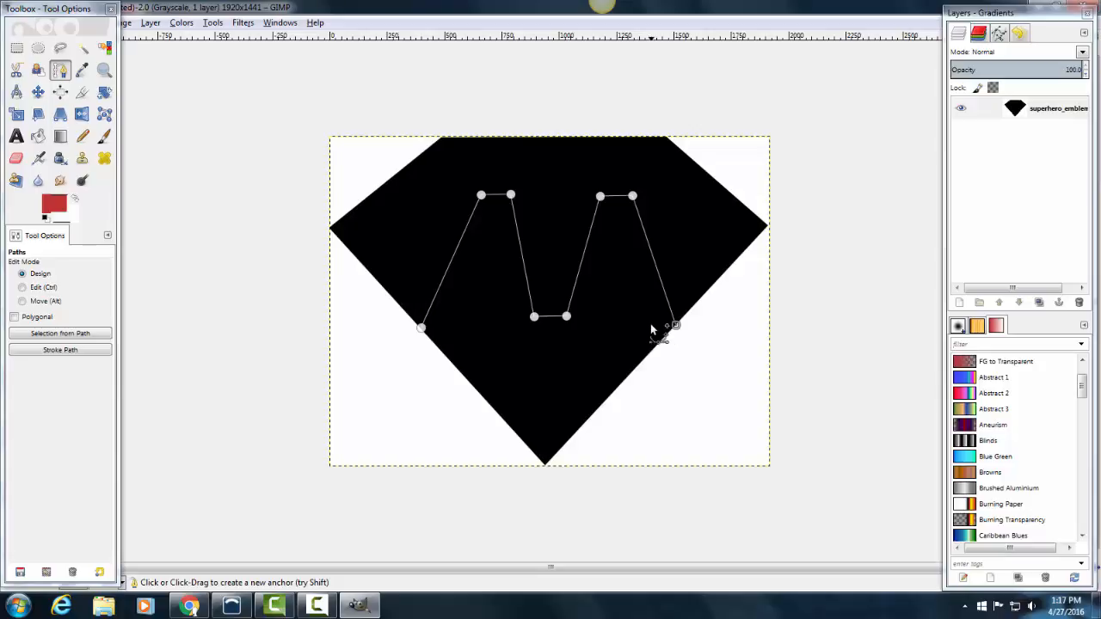
- Trace the lower outline of the M back to the left leg and join it to the starting anchor to finish the path
{"action": "left_click", "coordinate": [649, 325]}
{"action": "left_click", "coordinate": [624, 221]}
{"action": "left_click", "coordinate": [606, 218]}
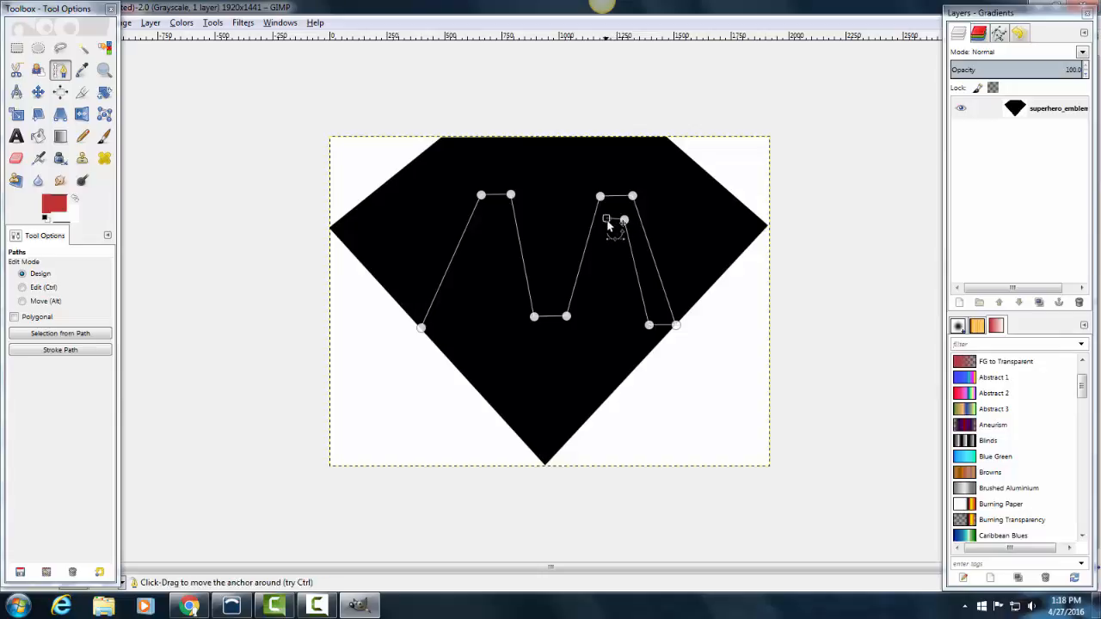
{"action": "left_click", "coordinate": [567, 339]}
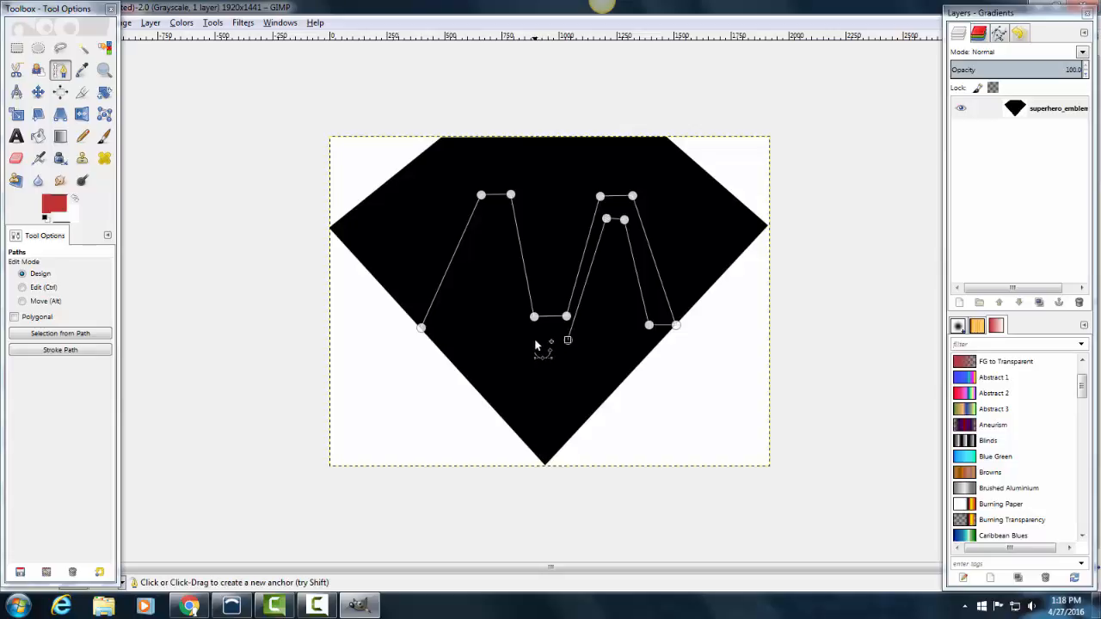
{"action": "left_click", "coordinate": [533, 342]}
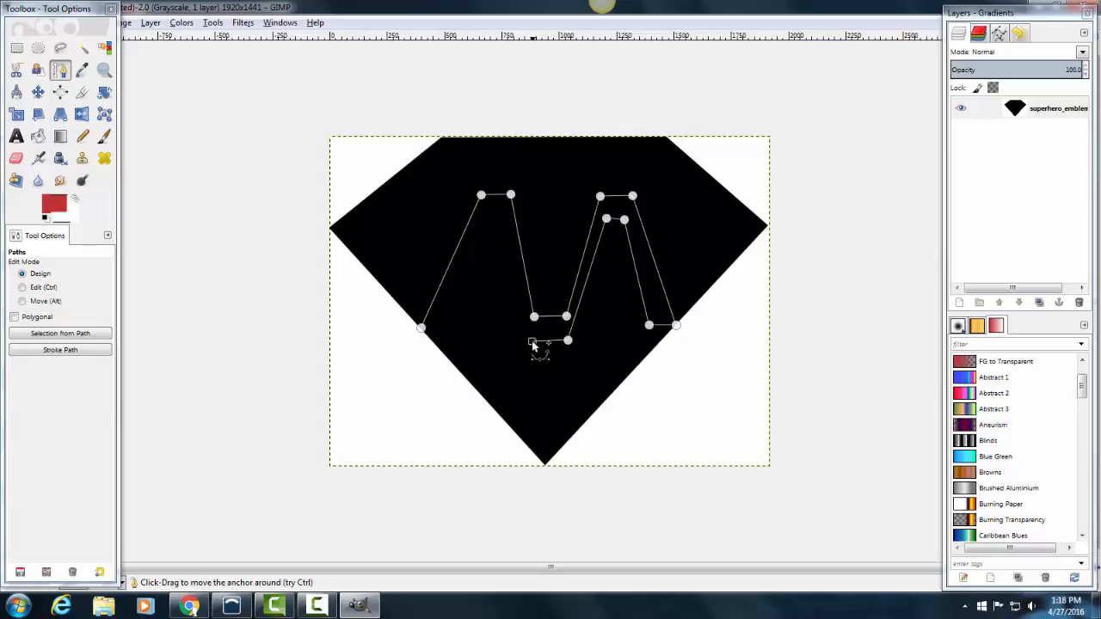
{"action": "left_click", "coordinate": [501, 218]}
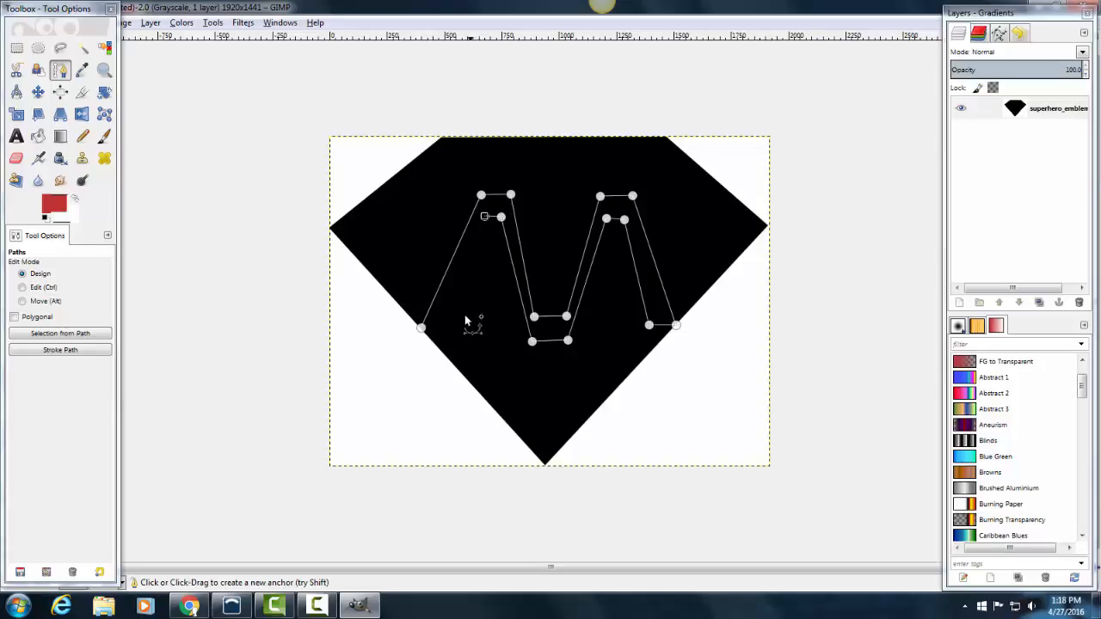
{"action": "left_click", "coordinate": [448, 335]}
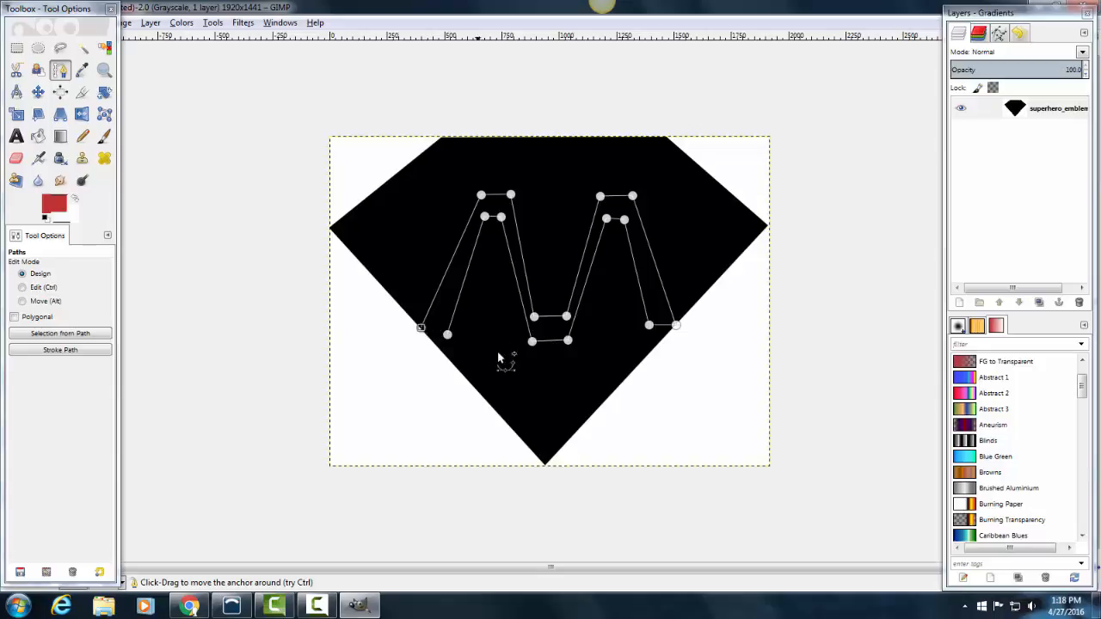
{"action": "left_click_drag", "start_coordinate": [422, 328], "coordinate": [448, 339]}
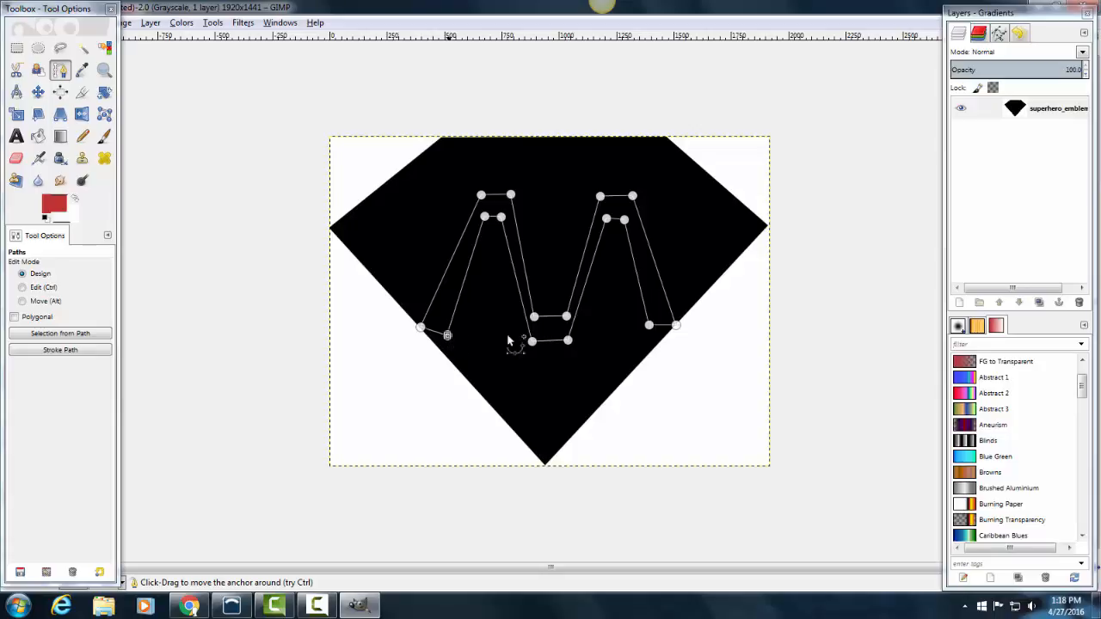
- Move the inner foot anchors of the M inward to widen both legs, and reshape its centre valley
{"action": "left_click_drag", "start_coordinate": [649, 327], "coordinate": [569, 338]}
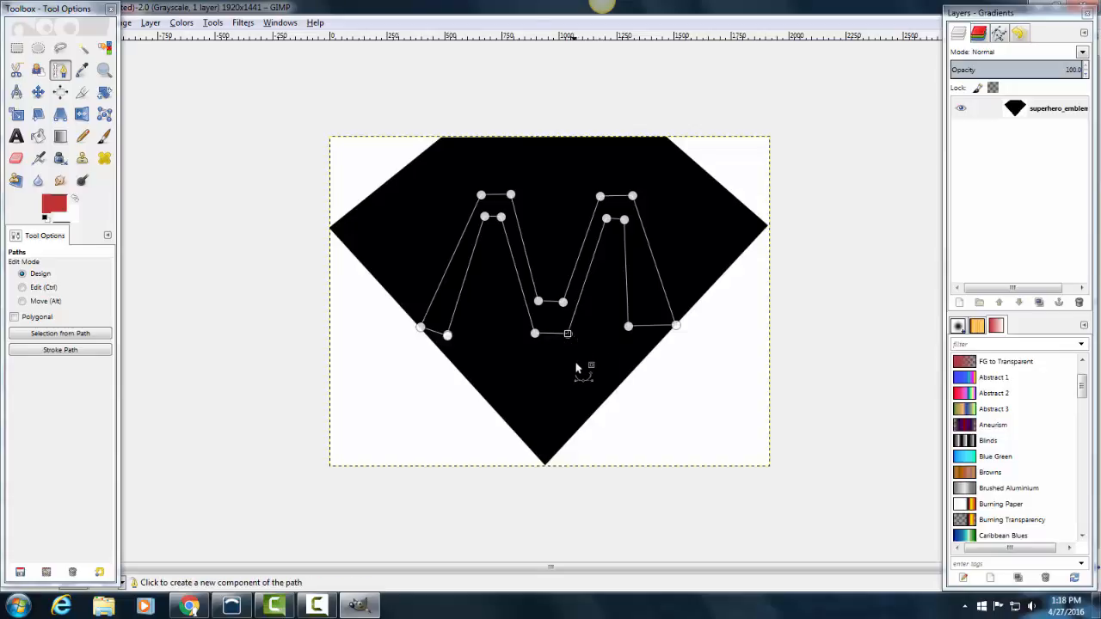
{"action": "left_click", "coordinate": [448, 336]}
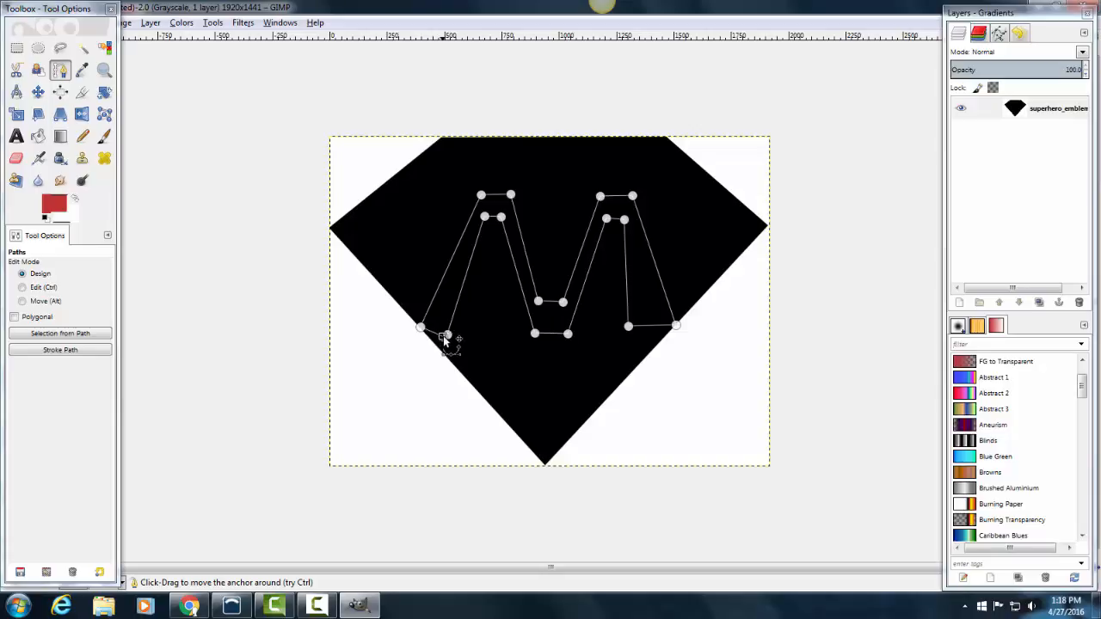
{"action": "left_click_drag", "start_coordinate": [447, 336], "coordinate": [471, 338]}
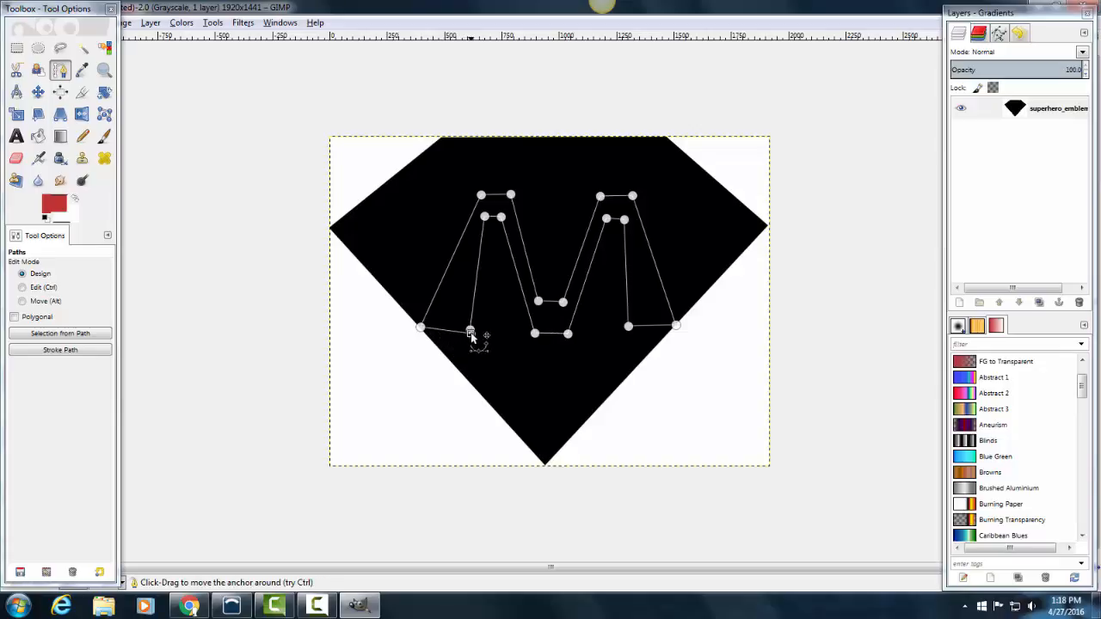
- Fine-tune the M's inner peak, valley and left foot anchors, and convert the path to a selection
{"action": "left_click_drag", "start_coordinate": [486, 218], "coordinate": [482, 225]}
{"action": "left_click", "coordinate": [503, 220]}
{"action": "left_click_drag", "start_coordinate": [607, 220], "coordinate": [604, 223]}
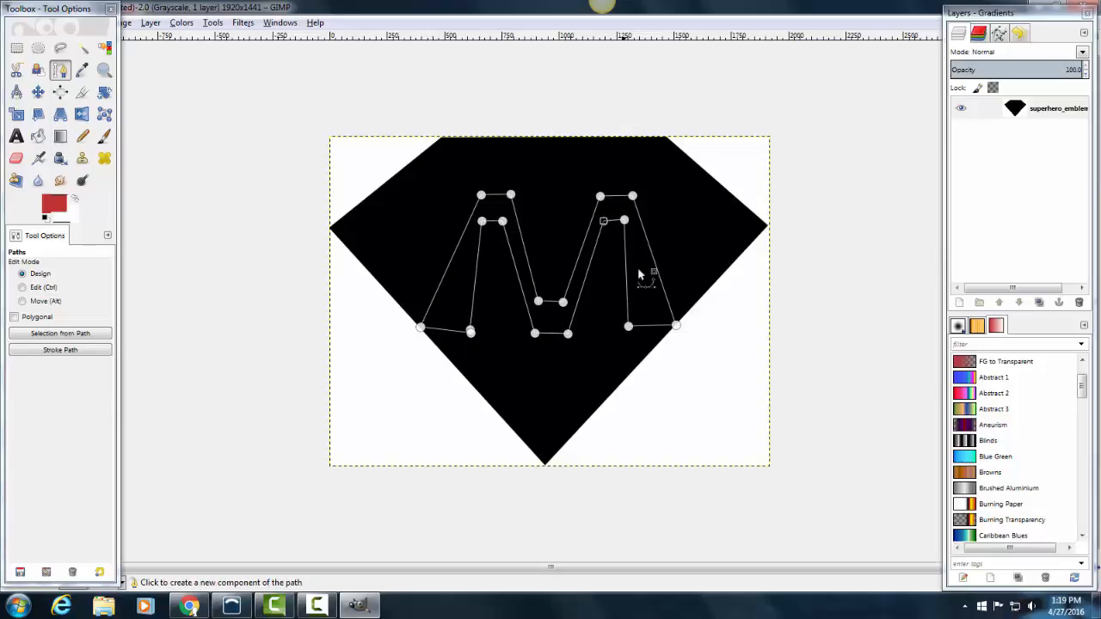
{"action": "left_click", "coordinate": [564, 303]}
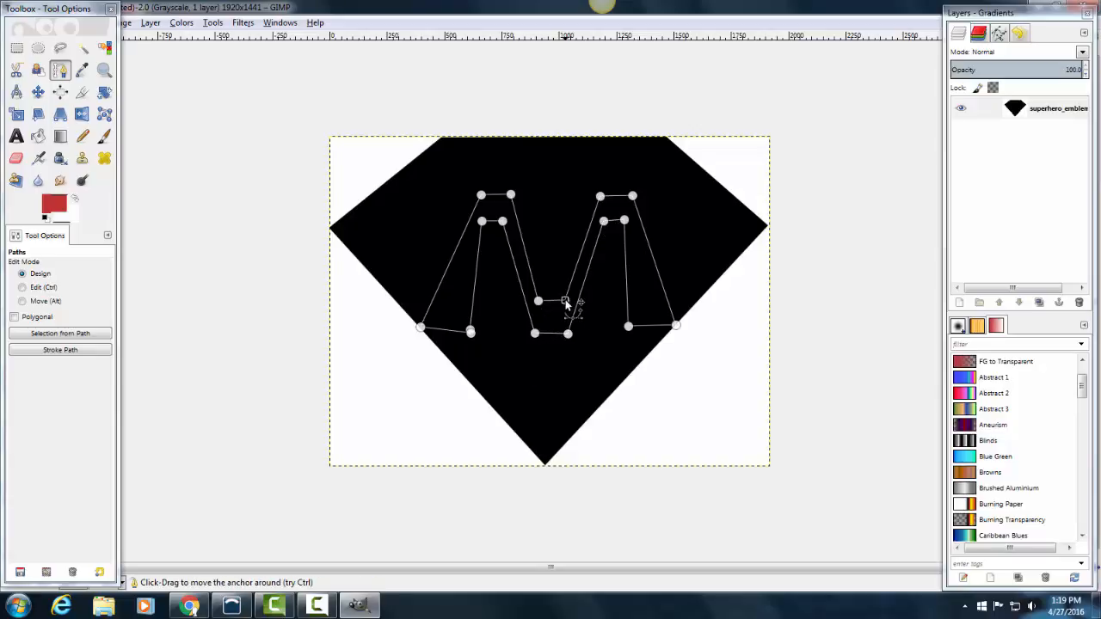
{"action": "left_click", "coordinate": [471, 332]}
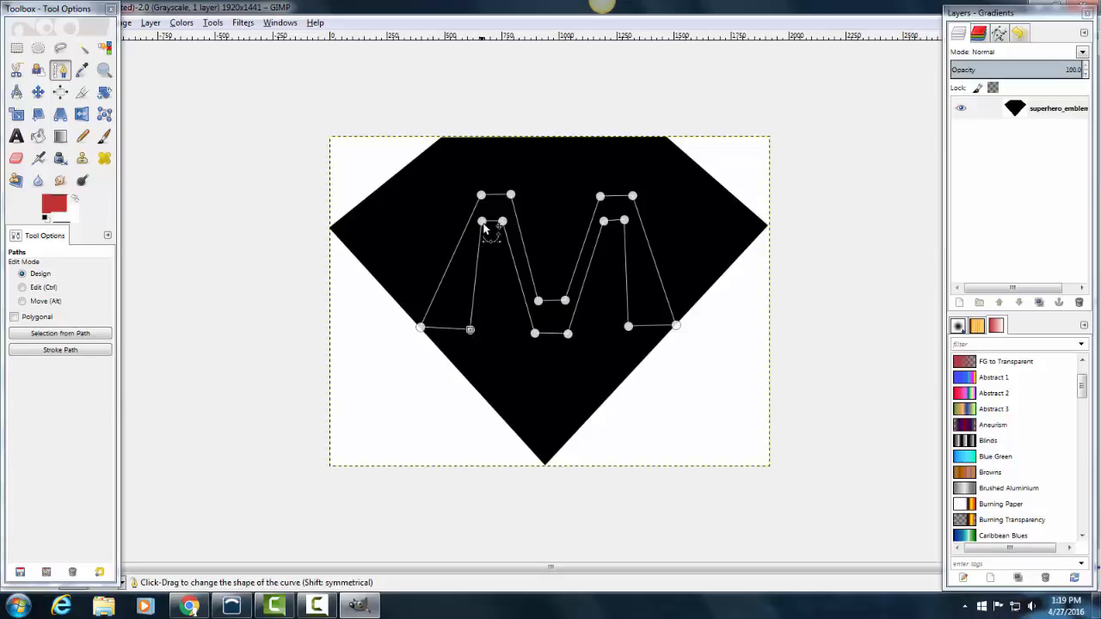
{"action": "left_click_drag", "start_coordinate": [483, 223], "coordinate": [483, 223]}
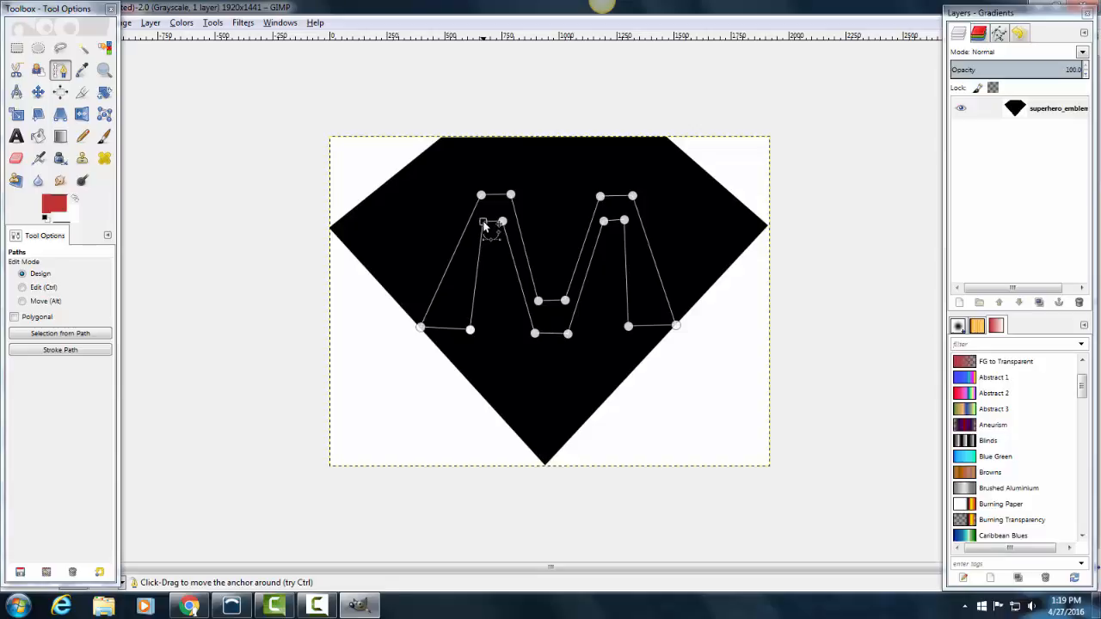
{"action": "left_click", "coordinate": [538, 301]}
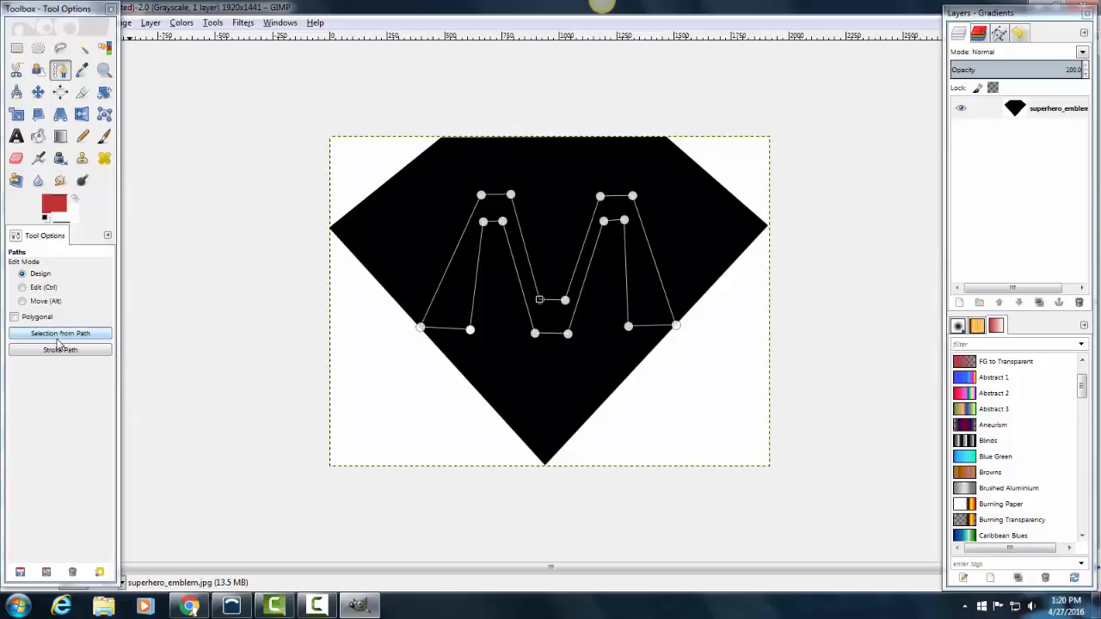
{"action": "left_click", "coordinate": [56, 335]}
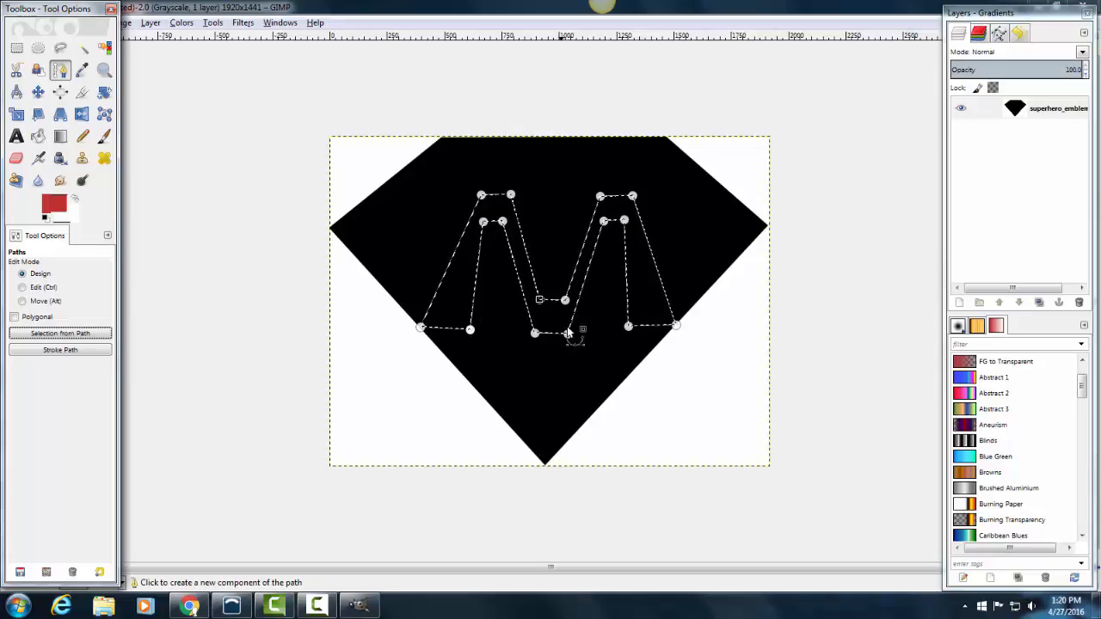
- Try filling the M selection diagonally with the linear FG to BG gradient using the Blend tool
{"action": "left_click", "coordinate": [57, 140]}
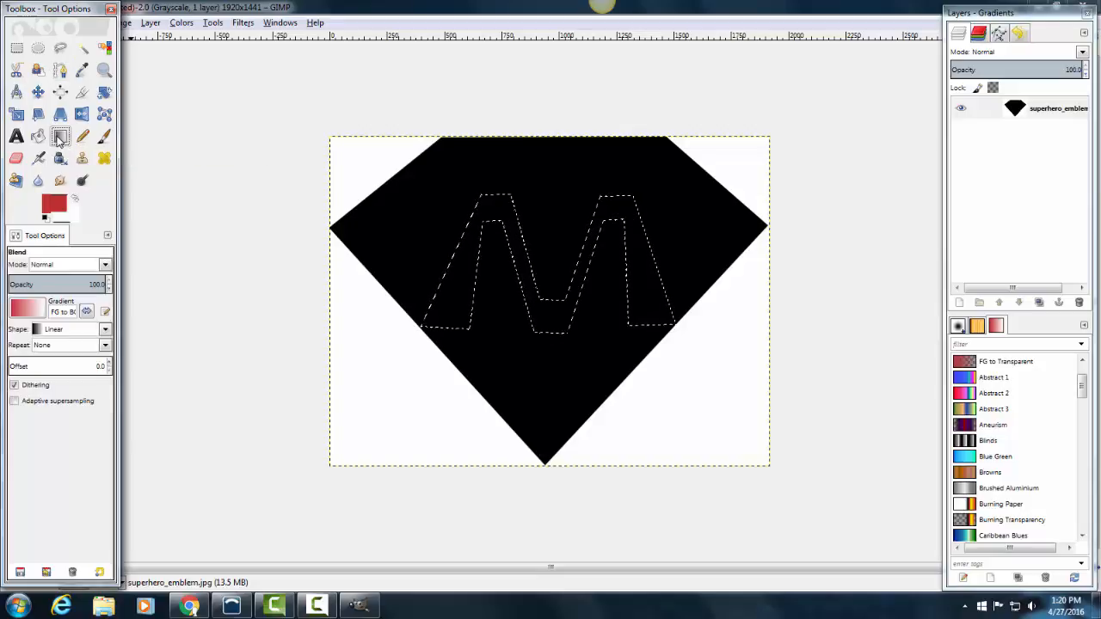
{"action": "left_click", "coordinate": [24, 312]}
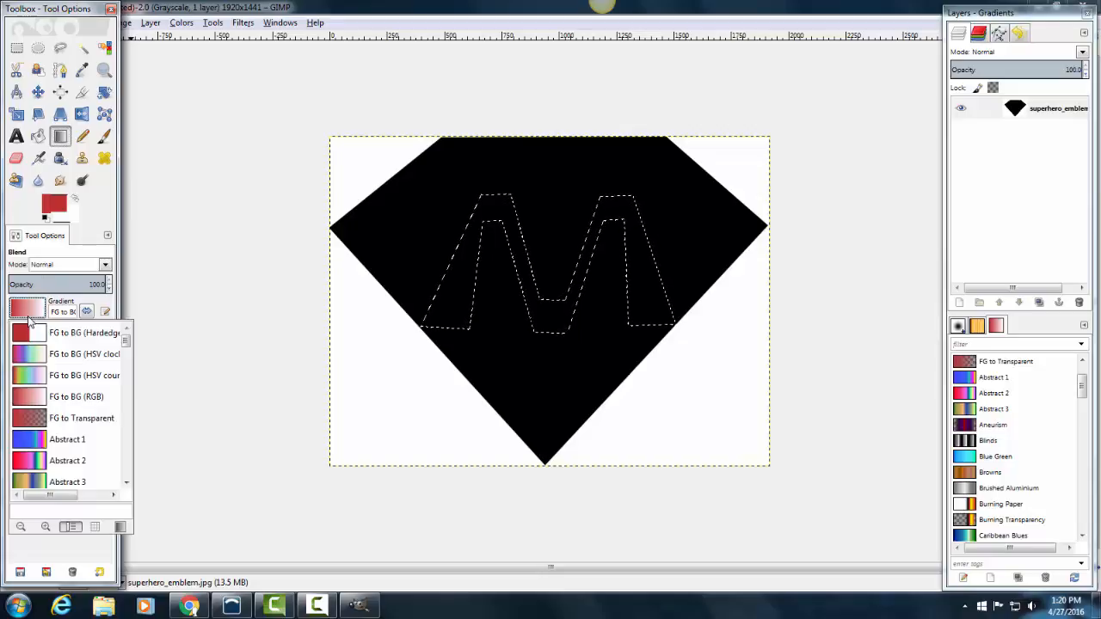
{"action": "mouse_move", "coordinate": [125, 342]}
{"action": "left_mouse_down"}
{"action": "mouse_move", "coordinate": [126, 358]}
{"action": "mouse_move", "coordinate": [126, 343]}
{"action": "left_mouse_up"}
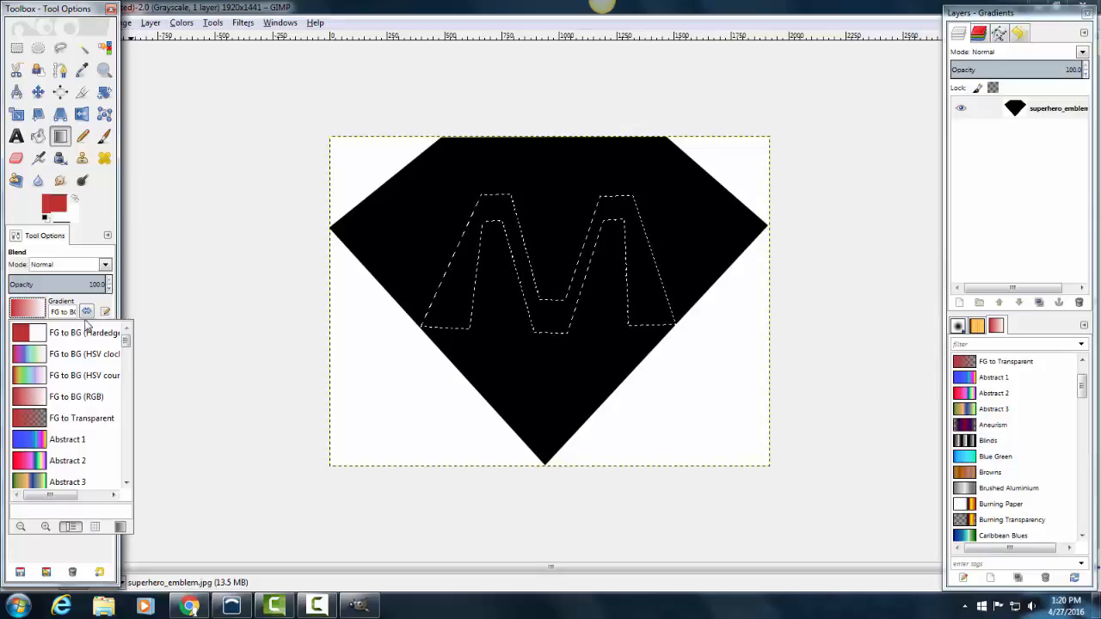
{"action": "left_click", "coordinate": [165, 315]}
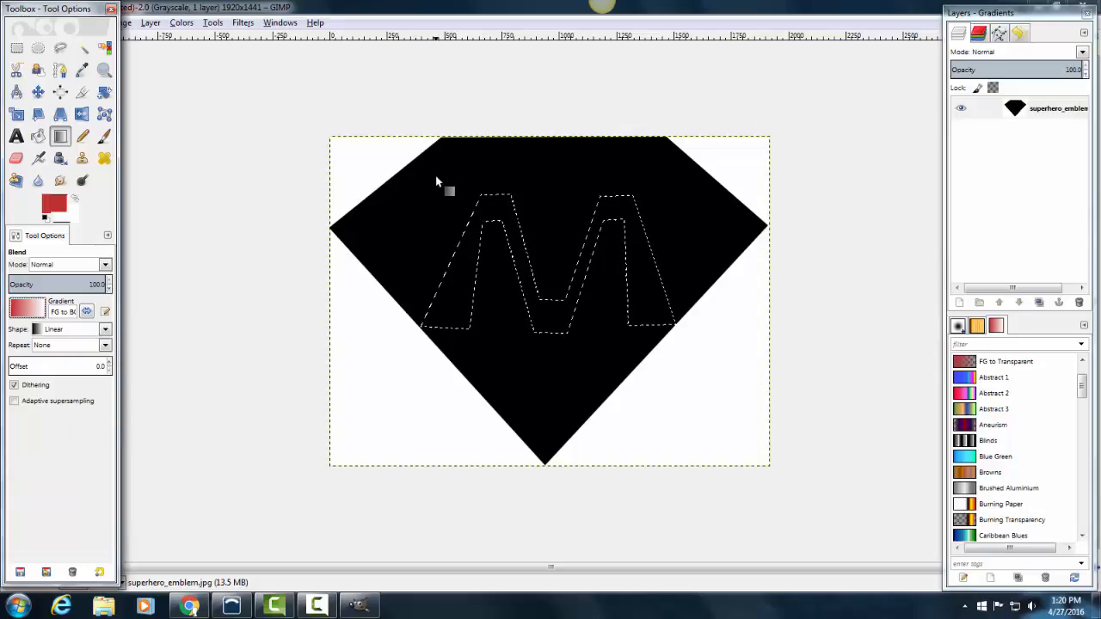
{"action": "left_click_drag", "start_coordinate": [439, 177], "coordinate": [688, 330]}
{"action": "left_click_drag", "start_coordinate": [685, 396], "coordinate": [688, 400]}
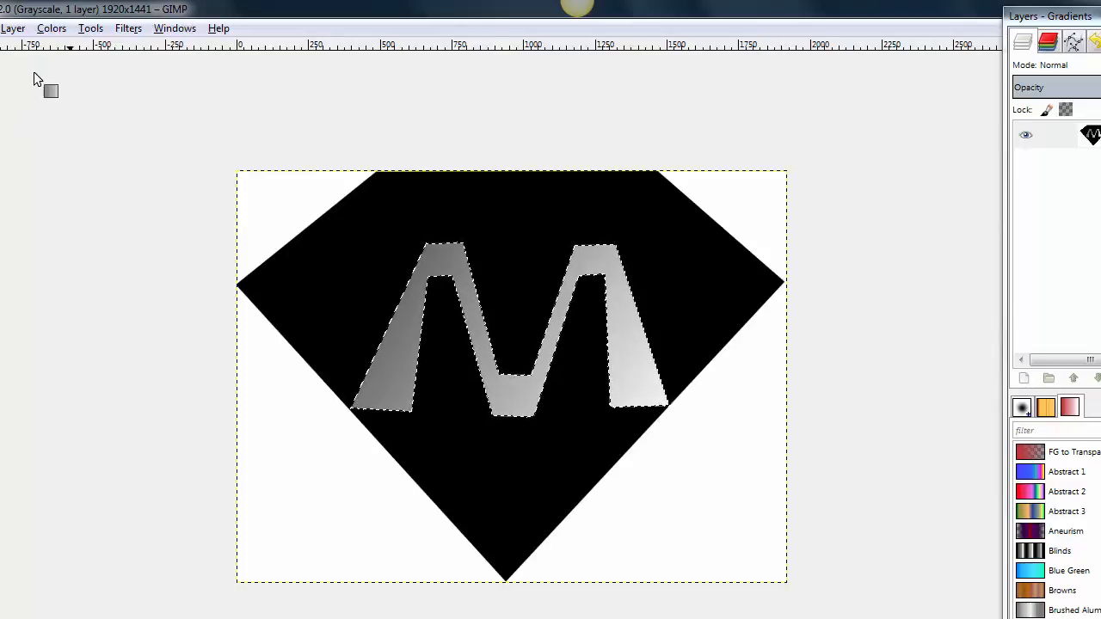
- Restore the image window to its smaller size and undo the gradient fill in the M
{"action": "left_click_drag", "start_coordinate": [7, 13], "coordinate": [252, 61]}
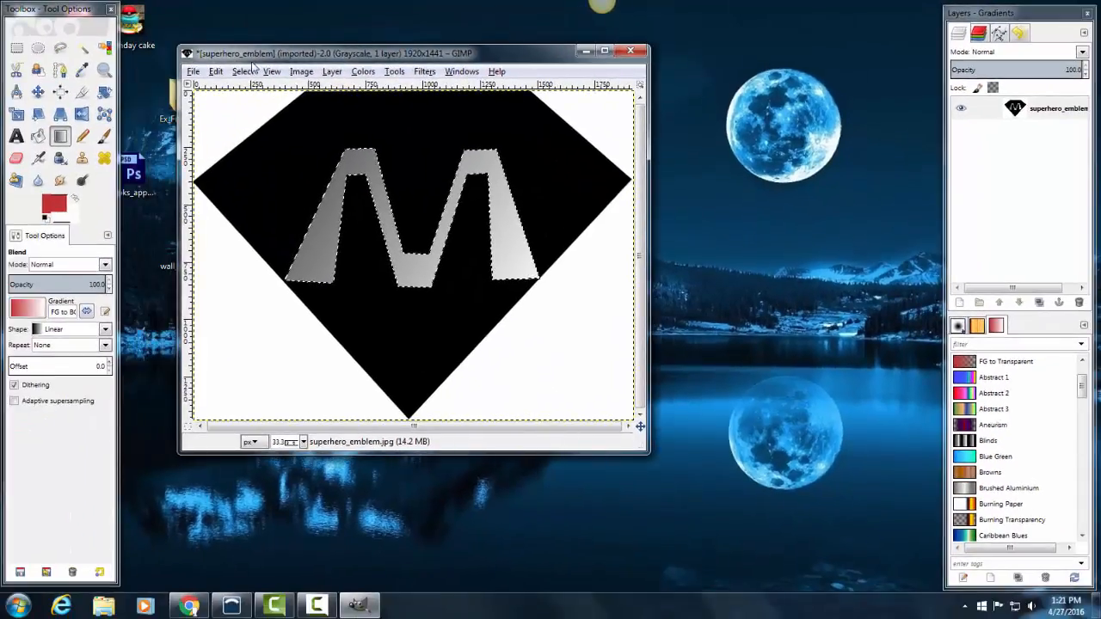
{"action": "left_click", "coordinate": [215, 72]}
{"action": "left_click", "coordinate": [228, 94]}
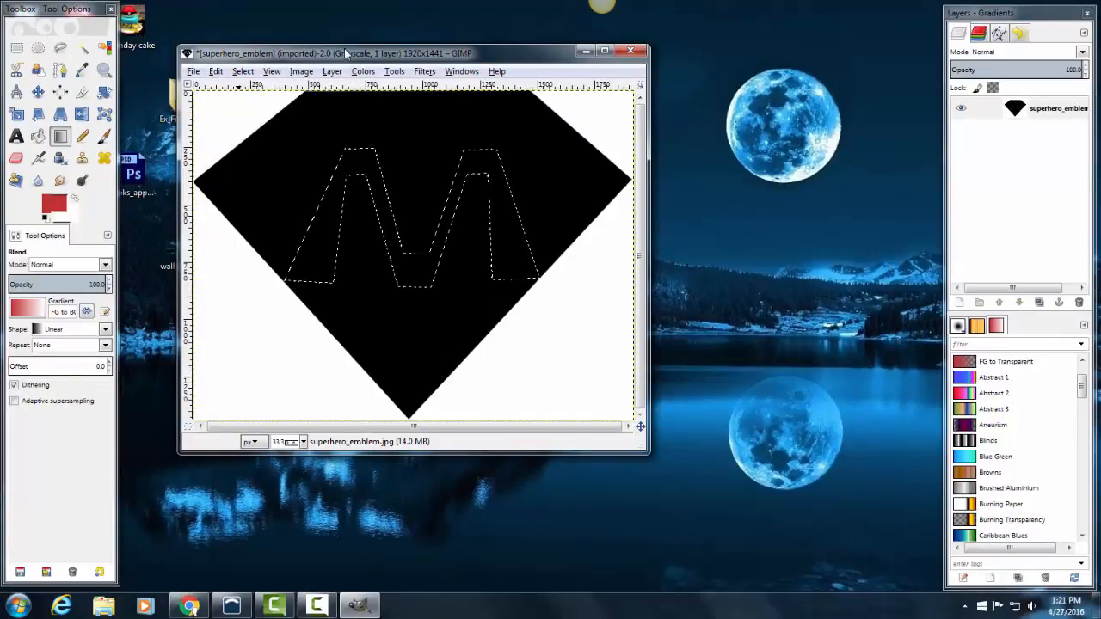
- Convert the emblem image's color mode from grayscale to RGB
{"action": "left_click_drag", "start_coordinate": [355, 53], "coordinate": [419, 4]}
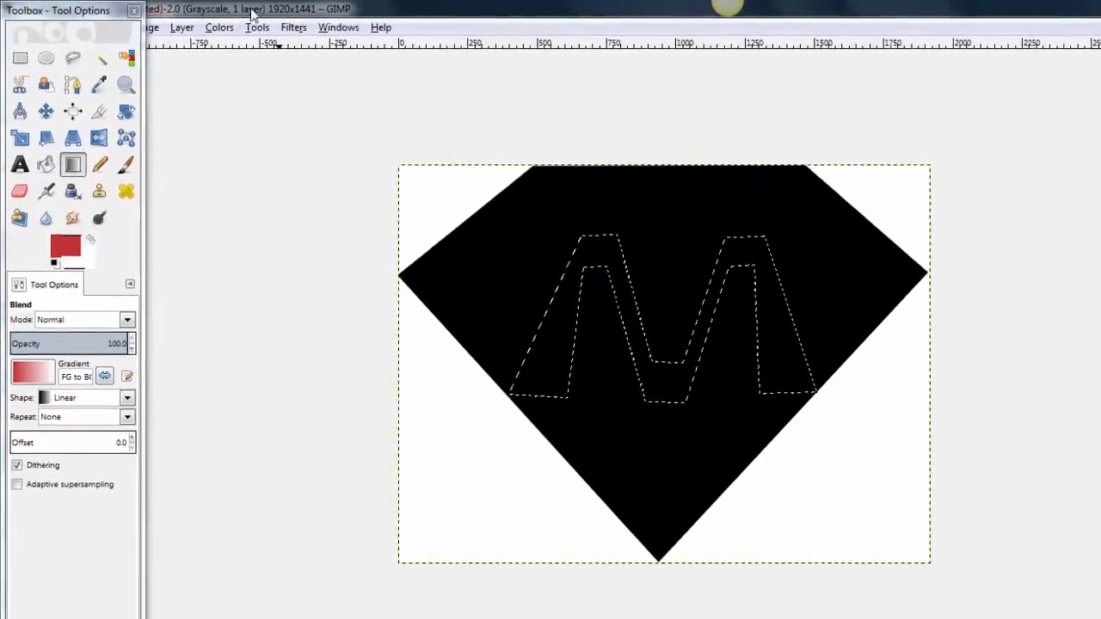
{"action": "left_click_drag", "start_coordinate": [226, 8], "coordinate": [531, 38]}
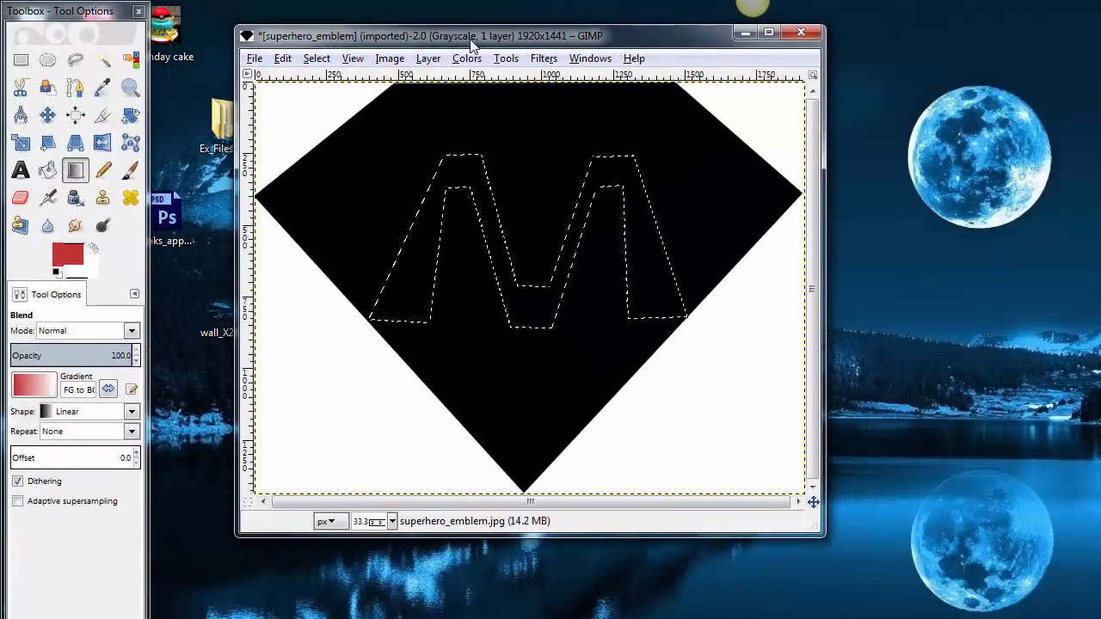
{"action": "left_click", "coordinate": [361, 62]}
{"action": "mouse_move", "coordinate": [381, 64]}
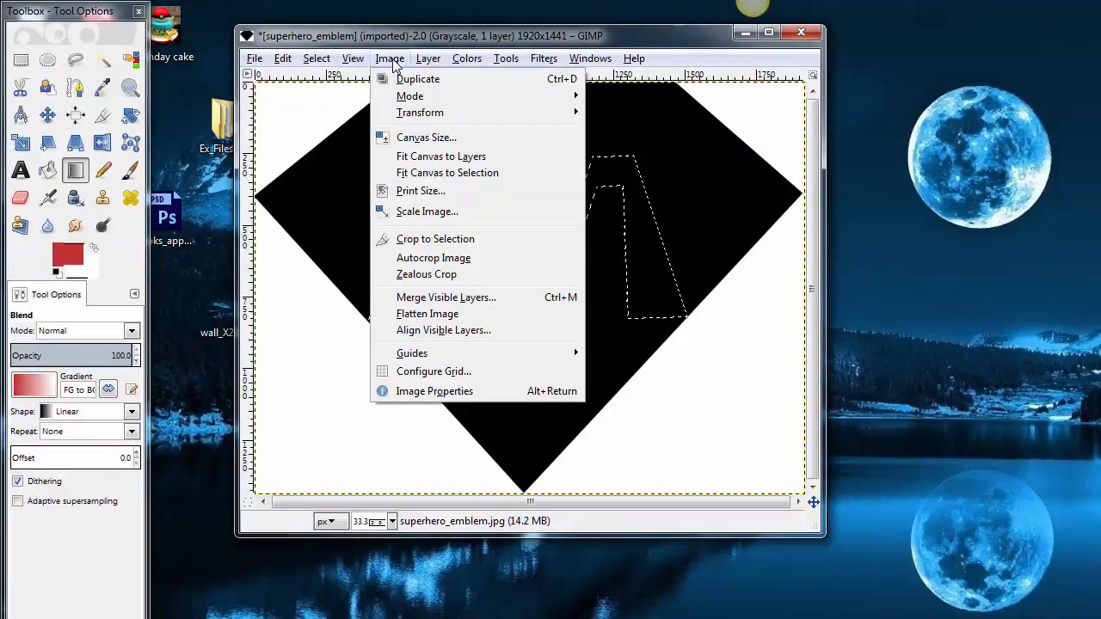
{"action": "mouse_move", "coordinate": [425, 99]}
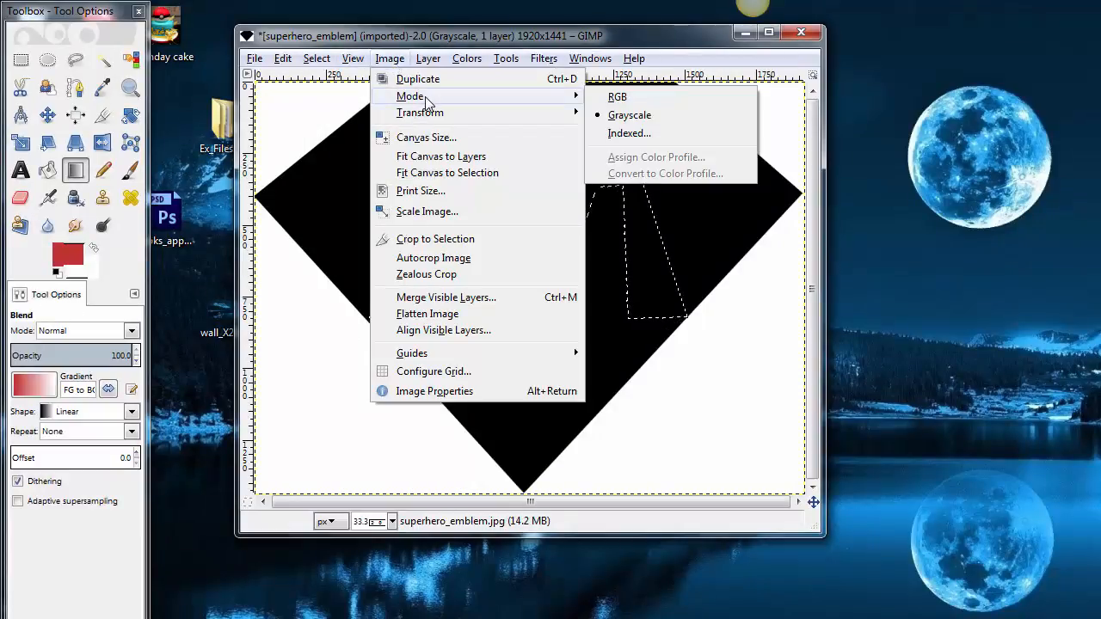
{"action": "left_click", "coordinate": [617, 97]}
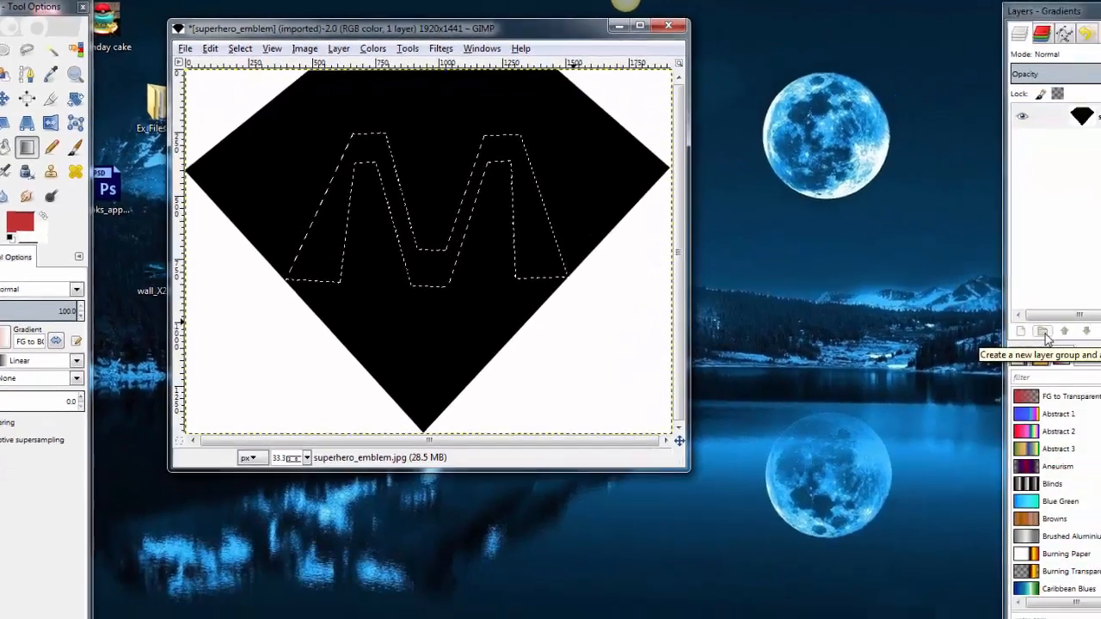
- Add a new layer group above the superhero emblem layer
{"action": "left_click", "coordinate": [977, 315]}
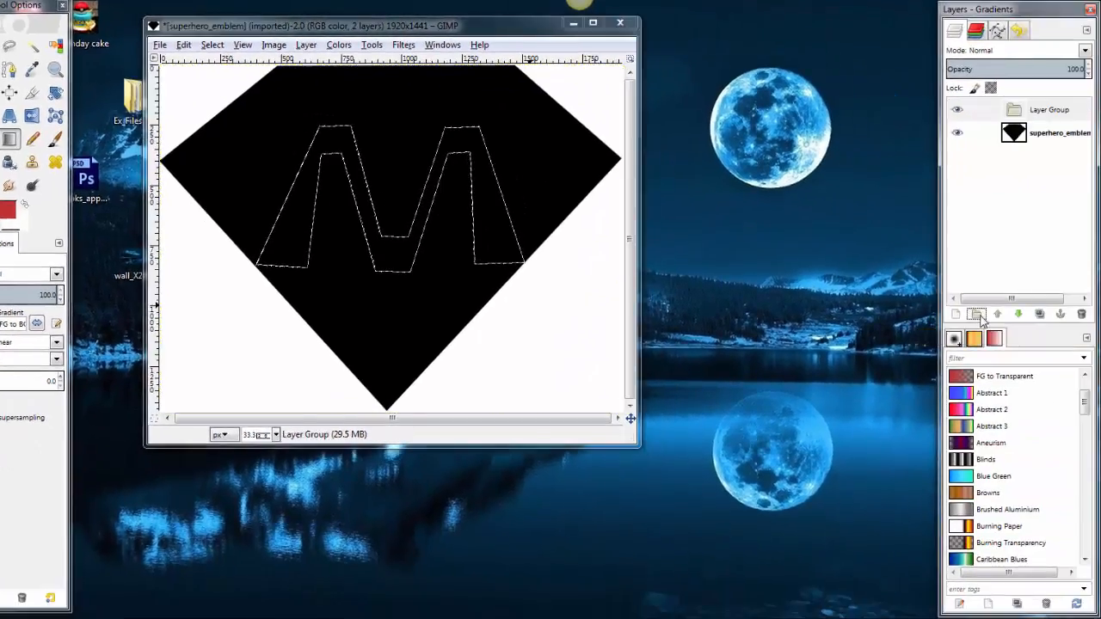
- Delete the layer group and add a new 1920 × 1441 px layer with transparency fill above the superhero emblem layer
{"action": "left_click", "coordinate": [1080, 317]}
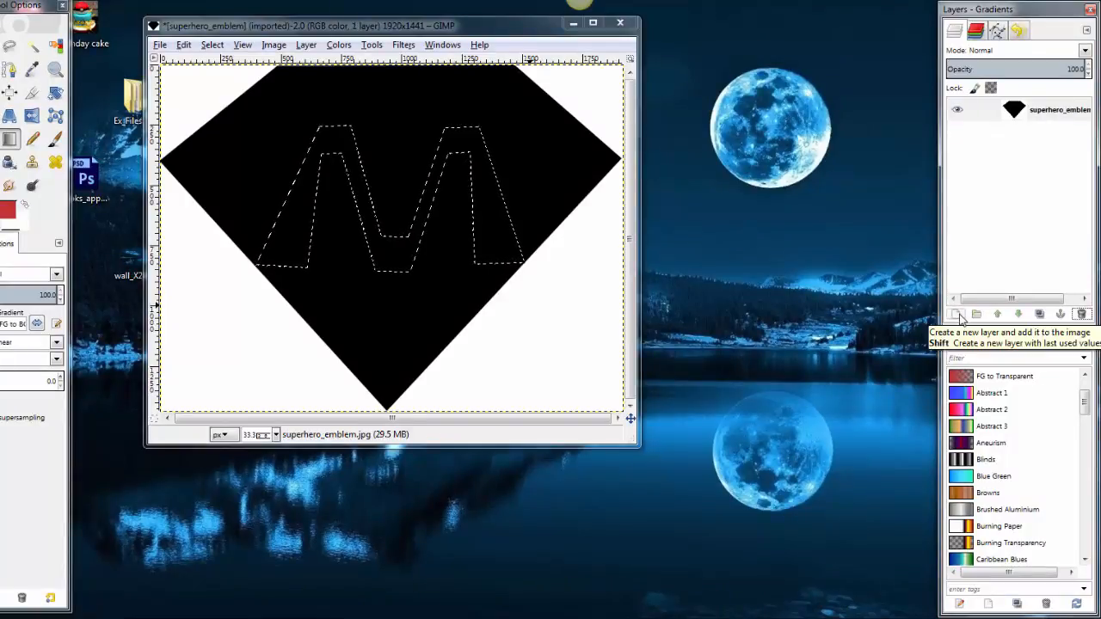
{"action": "left_click", "coordinate": [956, 316]}
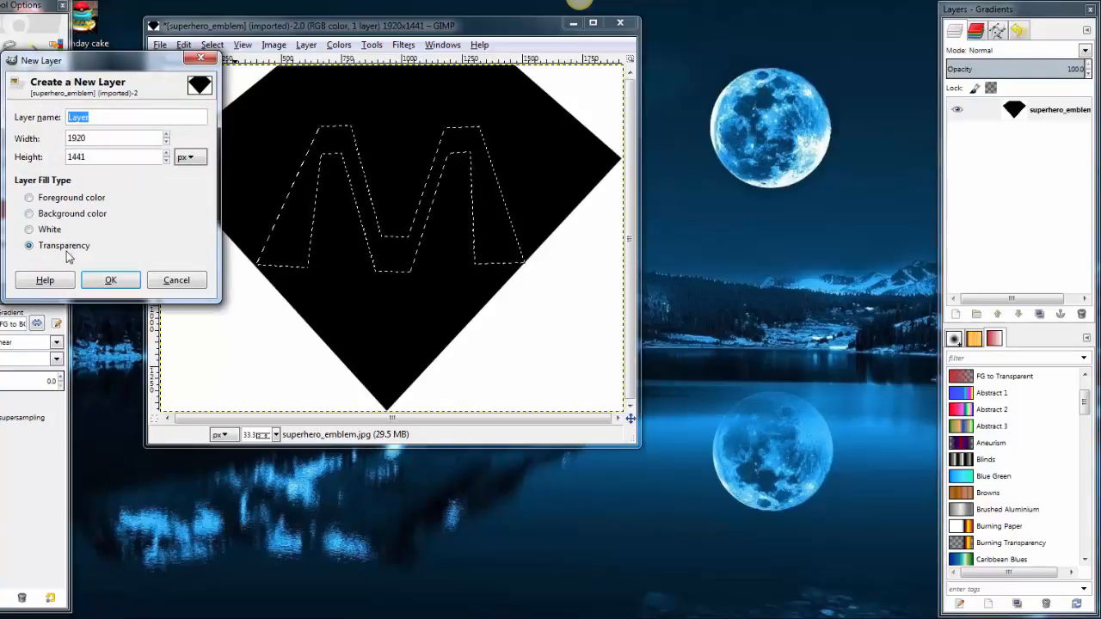
{"action": "left_click", "coordinate": [110, 281]}
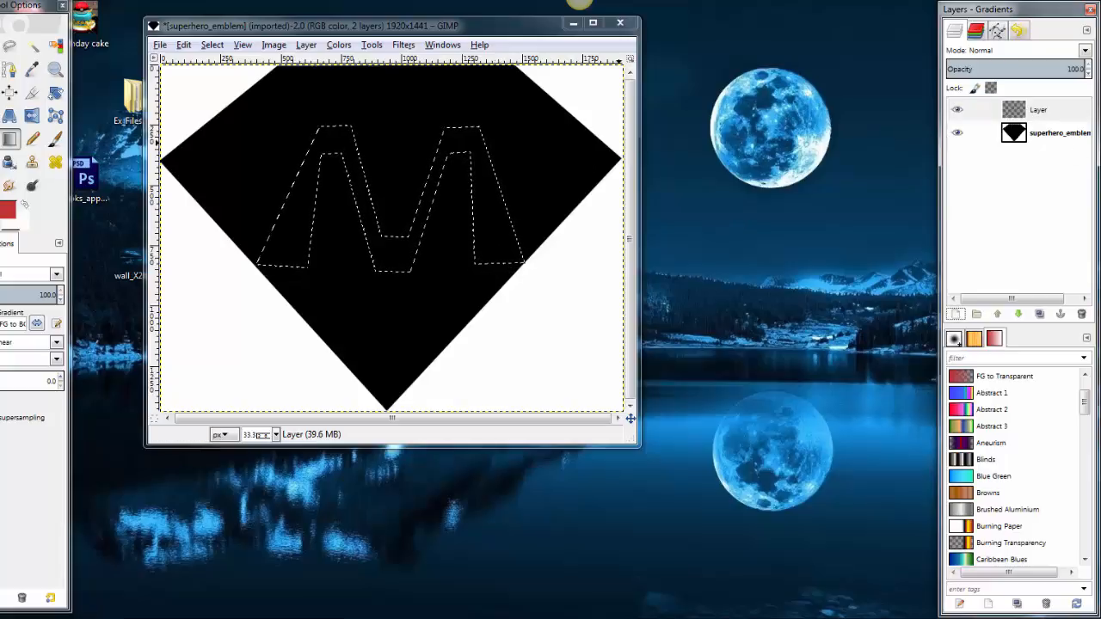
{"action": "left_click", "coordinate": [1061, 116]}
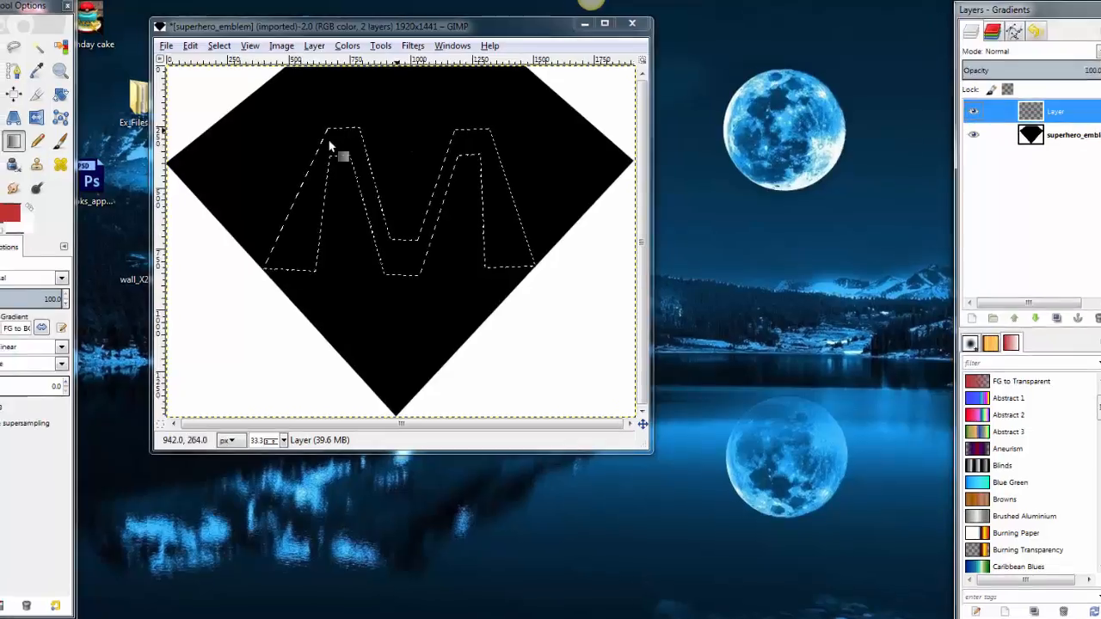
- Try filling the M selection diagonally with the red-to-white linear gradient on the new layer, and undo the fill
{"action": "left_click_drag", "start_coordinate": [262, 108], "coordinate": [263, 108]}
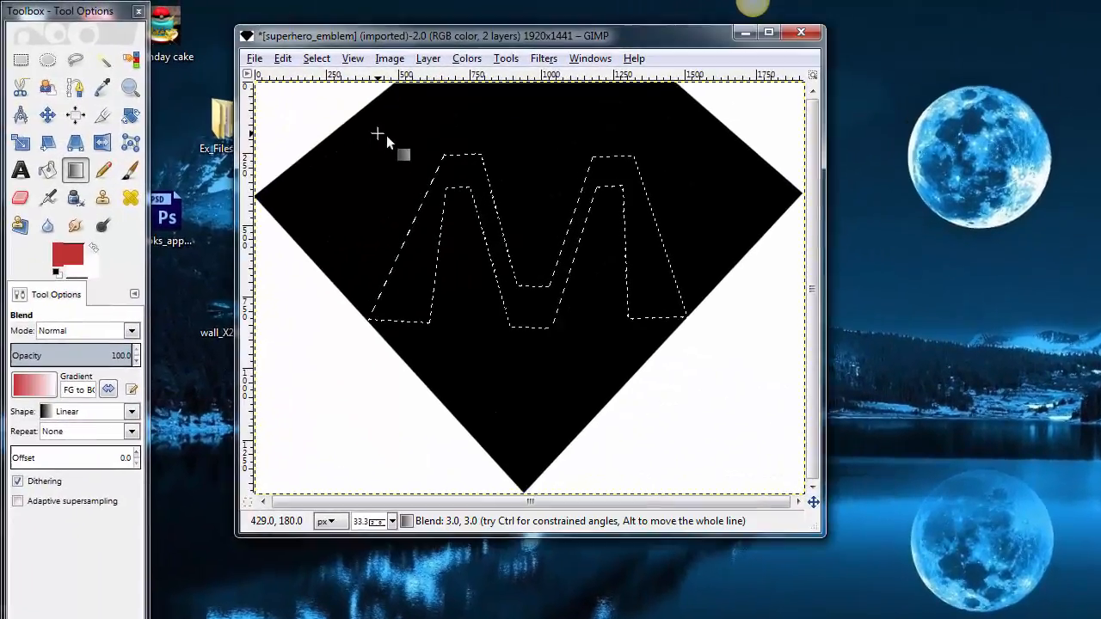
{"action": "left_click_drag", "start_coordinate": [386, 135], "coordinate": [727, 341]}
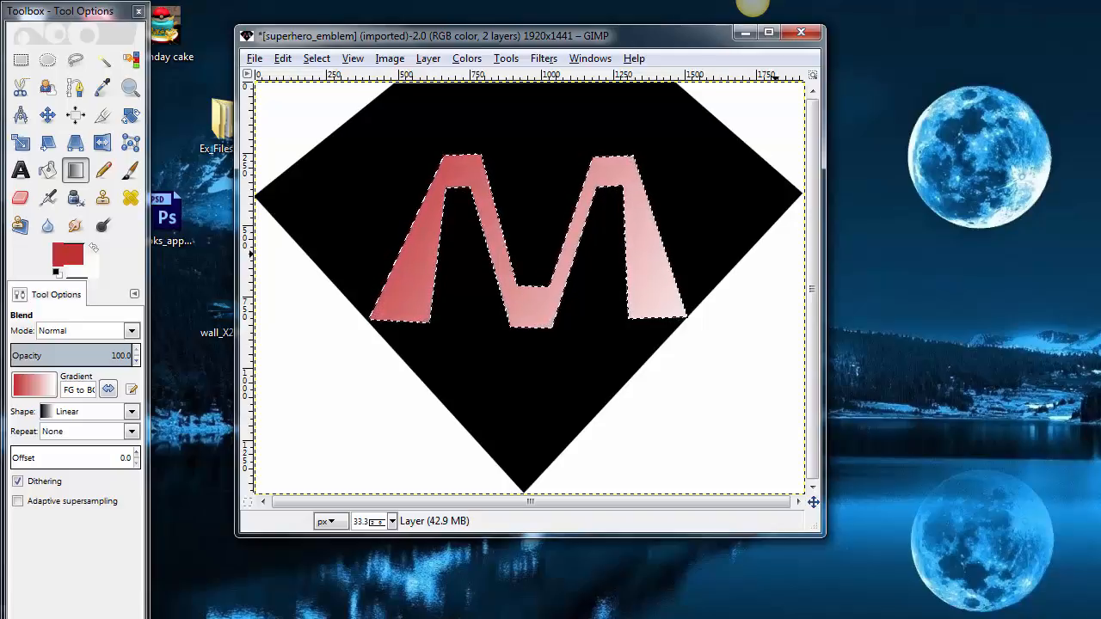
{"action": "left_click", "coordinate": [282, 58]}
{"action": "left_click", "coordinate": [318, 79]}
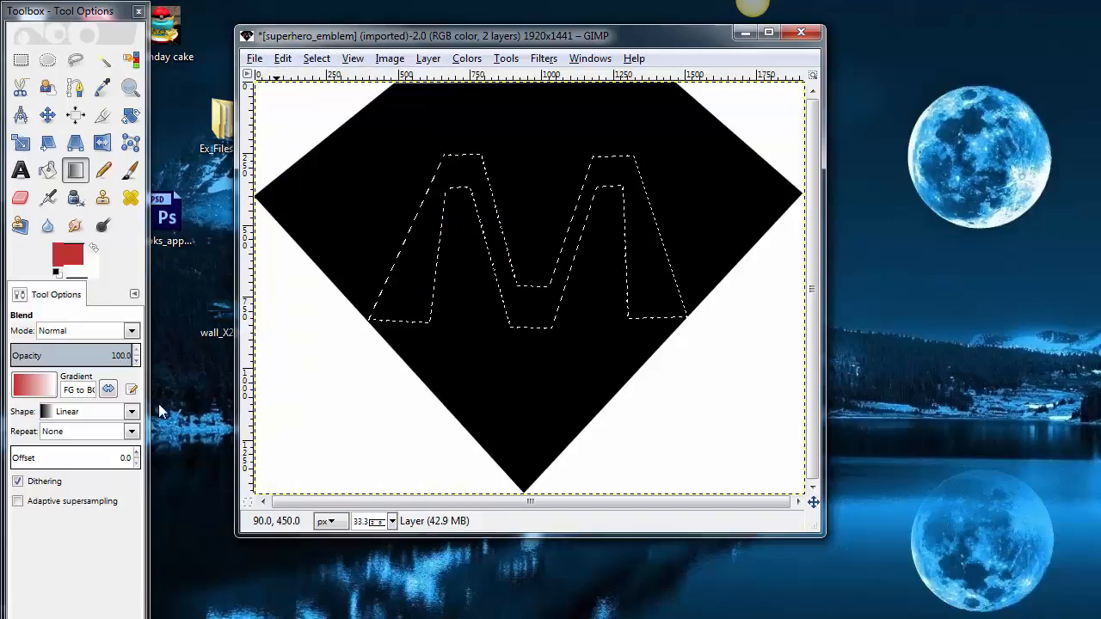
- Set the foreground color to blue 3354c1 and fill the M selection diagonally with the linear FG to BG gradient
{"action": "left_click", "coordinate": [34, 401]}
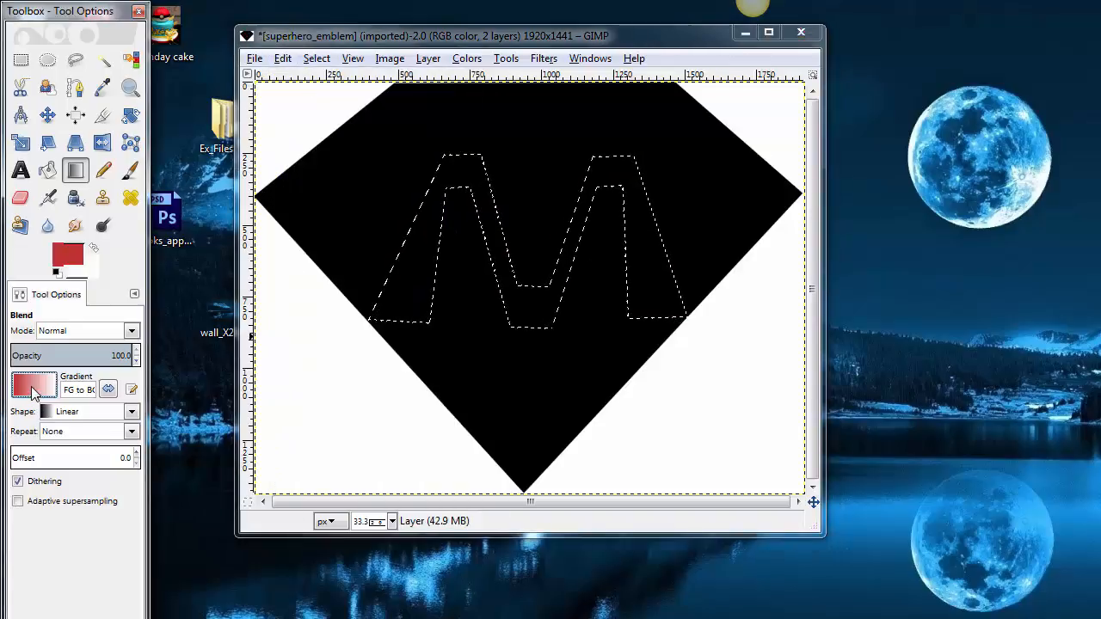
{"action": "left_click", "coordinate": [62, 260]}
{"action": "left_click", "coordinate": [98, 278]}
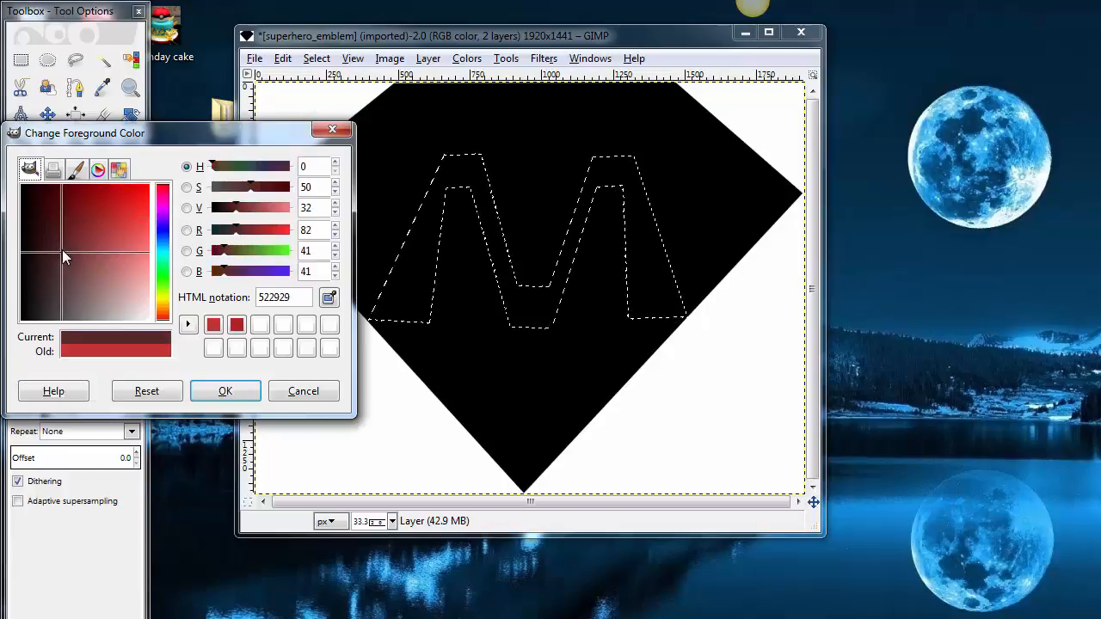
{"action": "left_click", "coordinate": [165, 230]}
{"action": "left_click_drag", "start_coordinate": [67, 250], "coordinate": [119, 219]}
{"action": "left_click", "coordinate": [166, 244]}
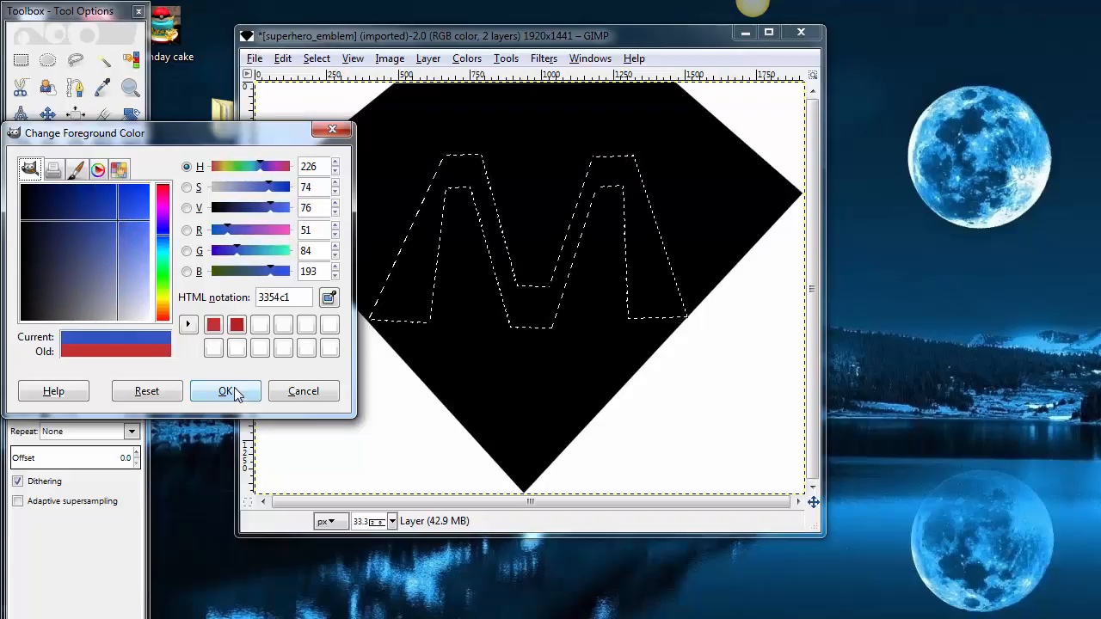
{"action": "left_click_drag", "start_coordinate": [383, 147], "coordinate": [699, 320]}
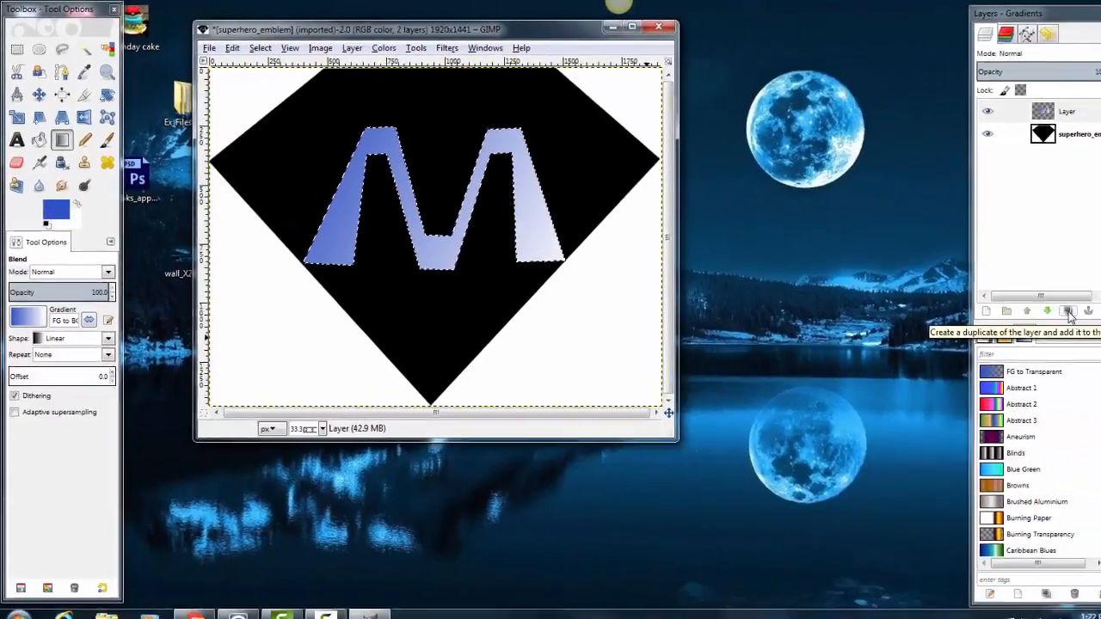
- Duplicate the gradient-filled M layer and move the copy slightly above the original M to give it an offset double edge
{"action": "left_click", "coordinate": [1042, 305]}
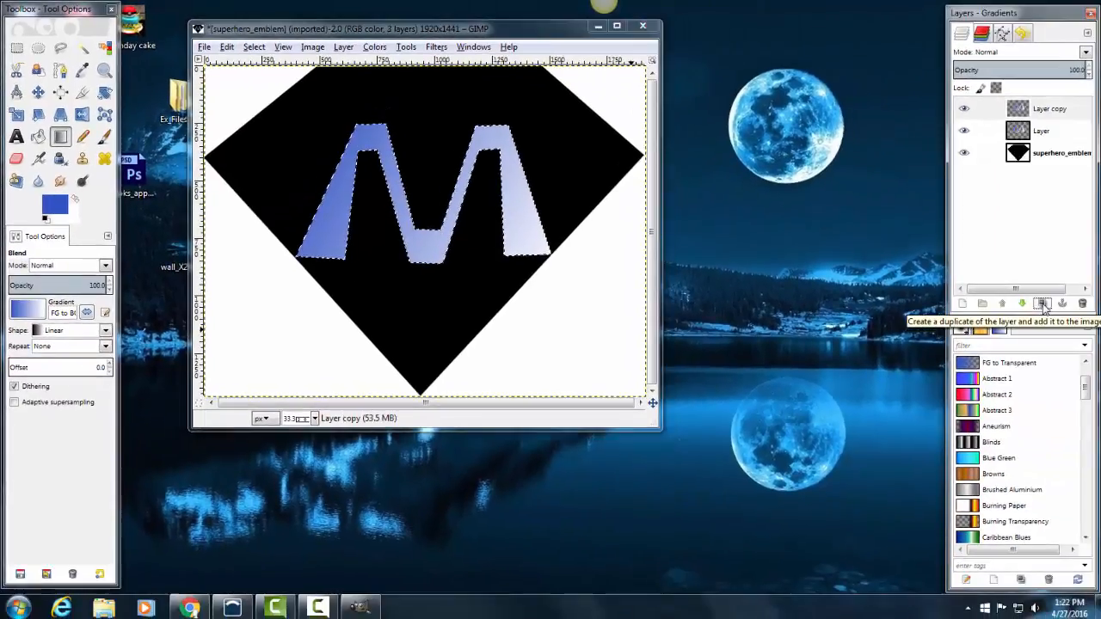
{"action": "left_click", "coordinate": [1061, 114]}
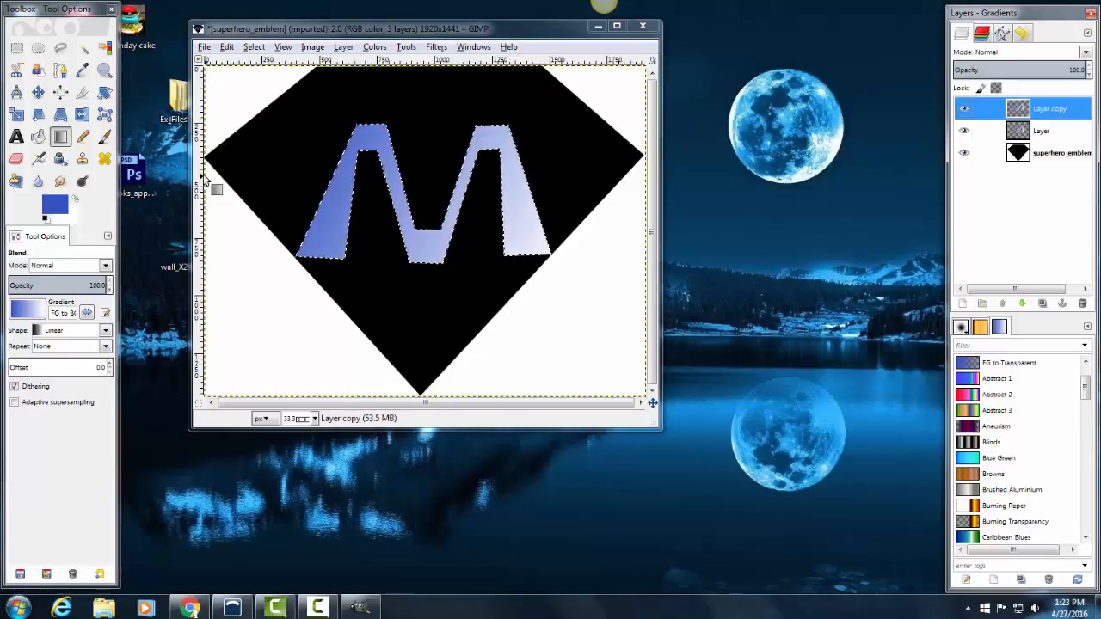
{"action": "left_click", "coordinate": [38, 93]}
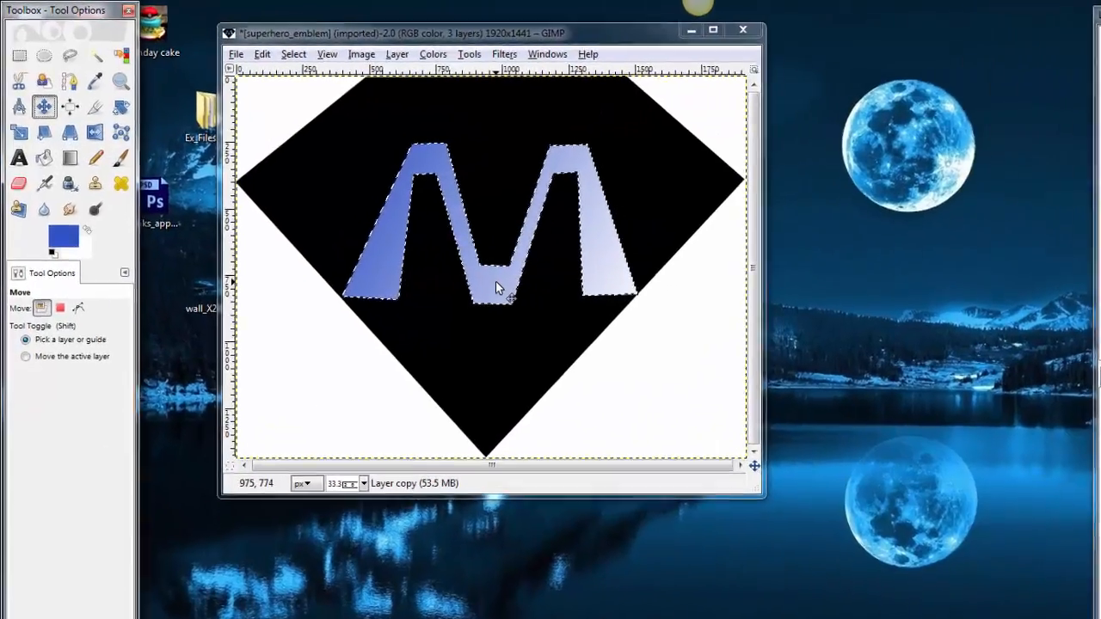
{"action": "left_click", "coordinate": [427, 251]}
{"action": "left_click_drag", "start_coordinate": [534, 303], "coordinate": [533, 268]}
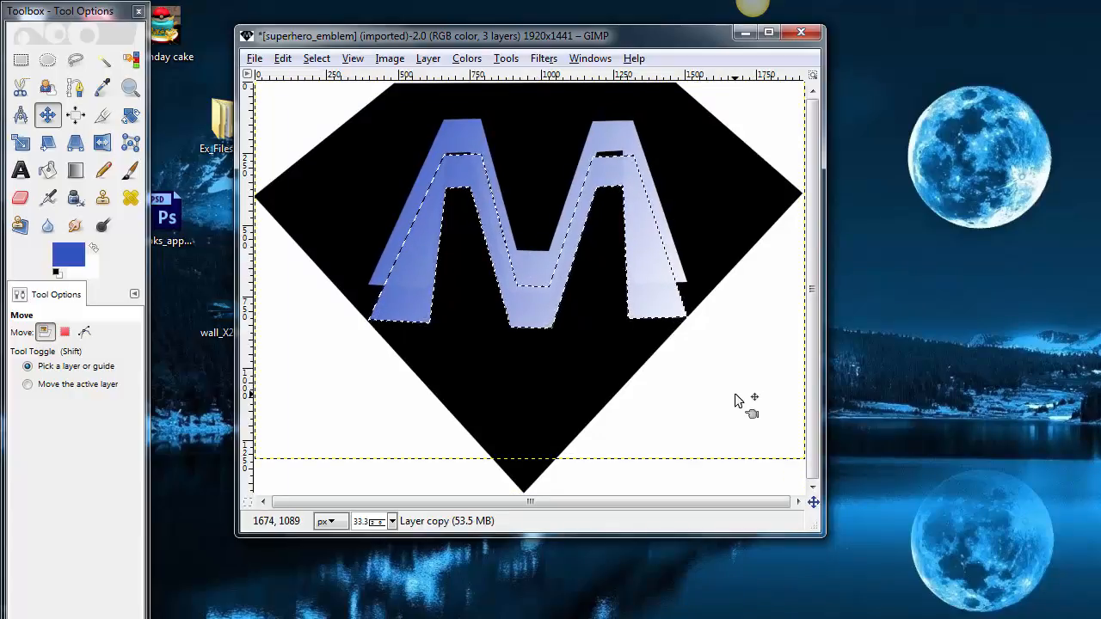
{"action": "mouse_move", "coordinate": [467, 142]}
{"action": "left_mouse_down"}
{"action": "mouse_move", "coordinate": [488, 143]}
{"action": "mouse_move", "coordinate": [480, 196]}
{"action": "mouse_move", "coordinate": [467, 181]}
{"action": "mouse_move", "coordinate": [468, 150]}
{"action": "left_mouse_up"}
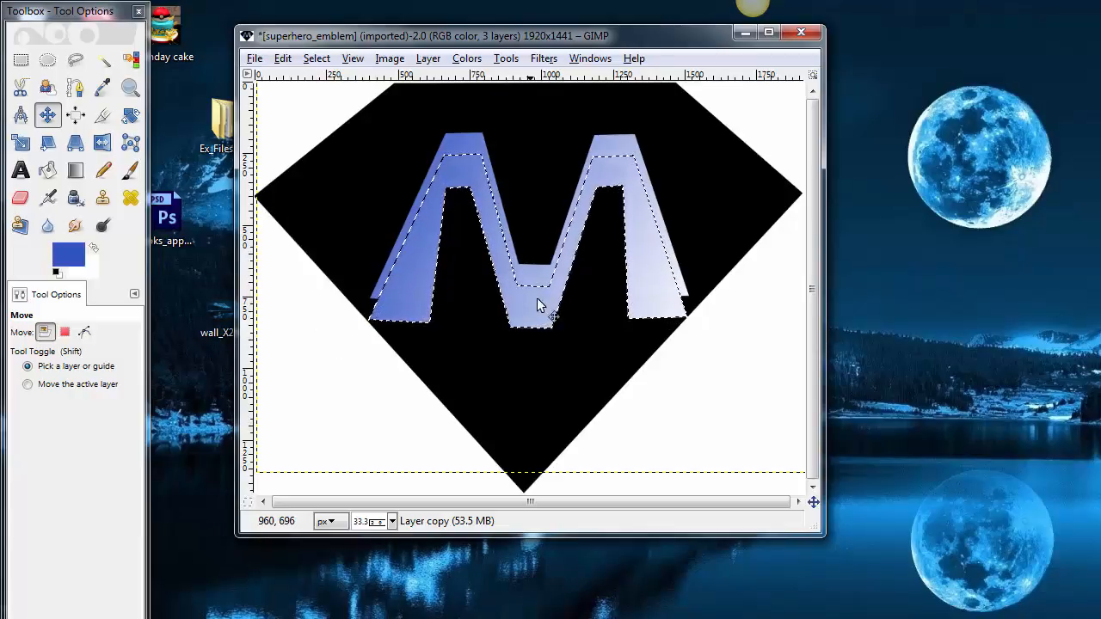
- Open the image blue flames.jpg from the MS comp sci folder
{"action": "left_click", "coordinate": [255, 60]}
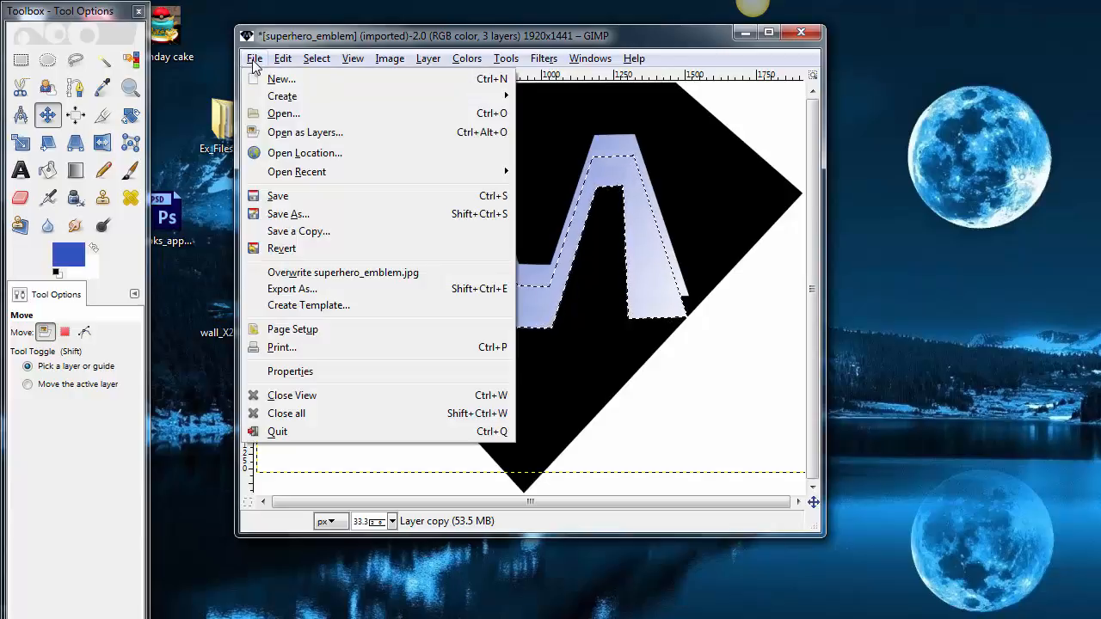
{"action": "left_click", "coordinate": [299, 115]}
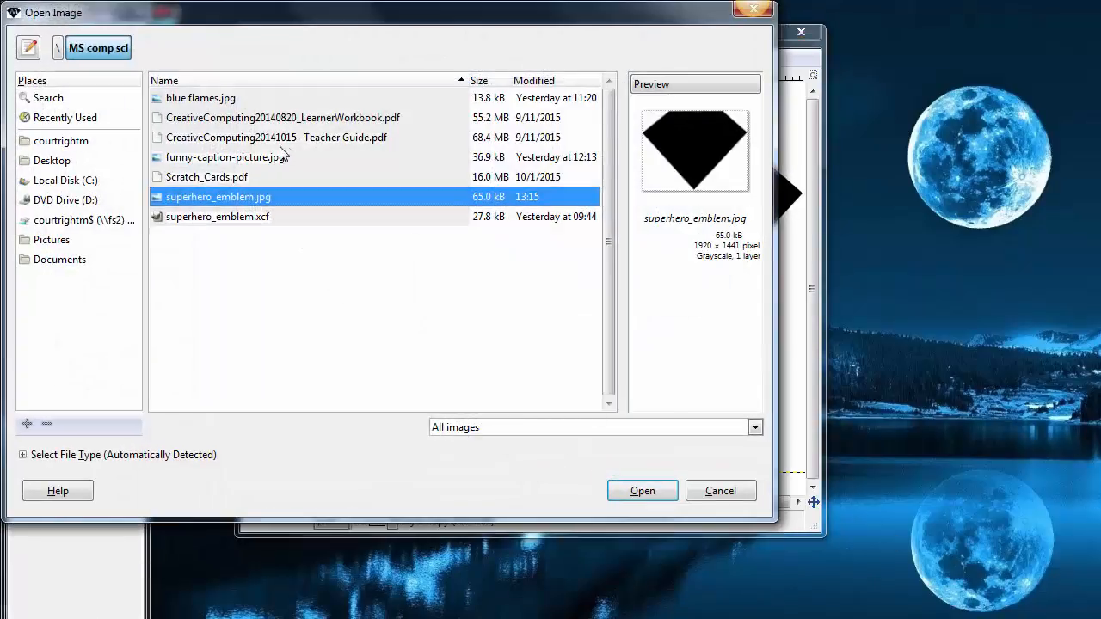
{"action": "left_click", "coordinate": [198, 99]}
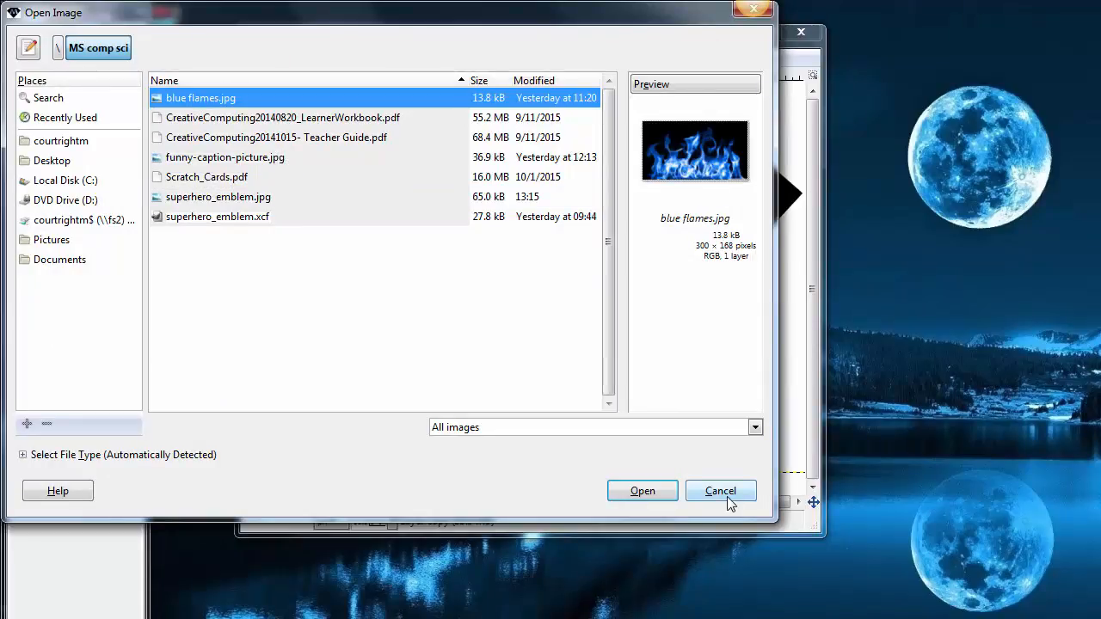
{"action": "left_click", "coordinate": [648, 495]}
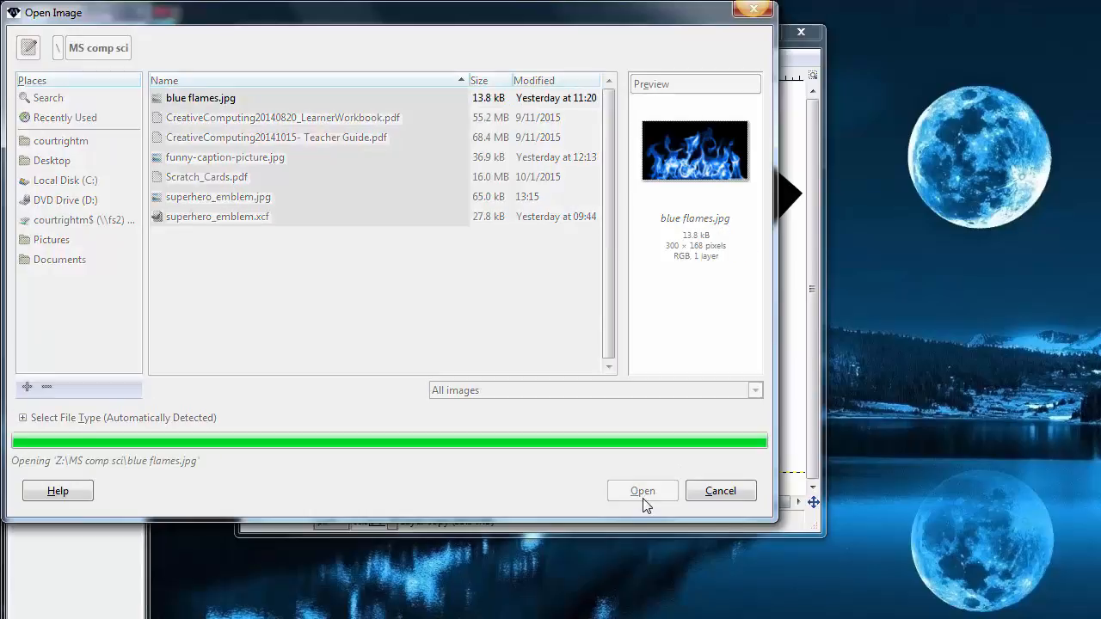
- Place the blue flames image window beside the emblem window and clear the M selection in the emblem image
{"action": "left_click_drag", "start_coordinate": [198, 120], "coordinate": [488, 181]}
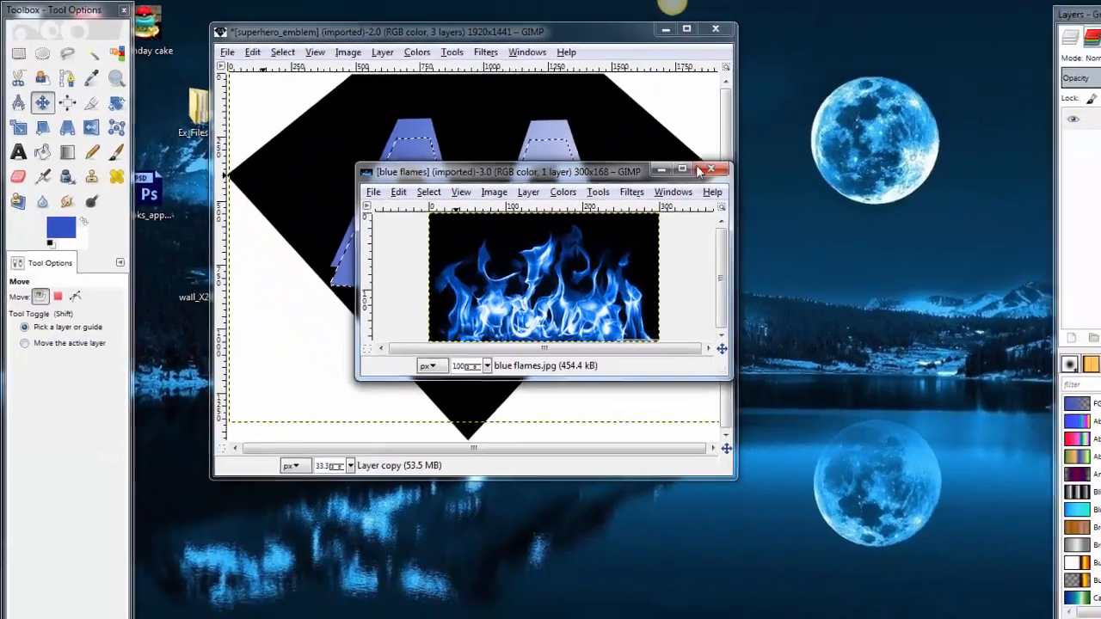
{"action": "left_click", "coordinate": [691, 169]}
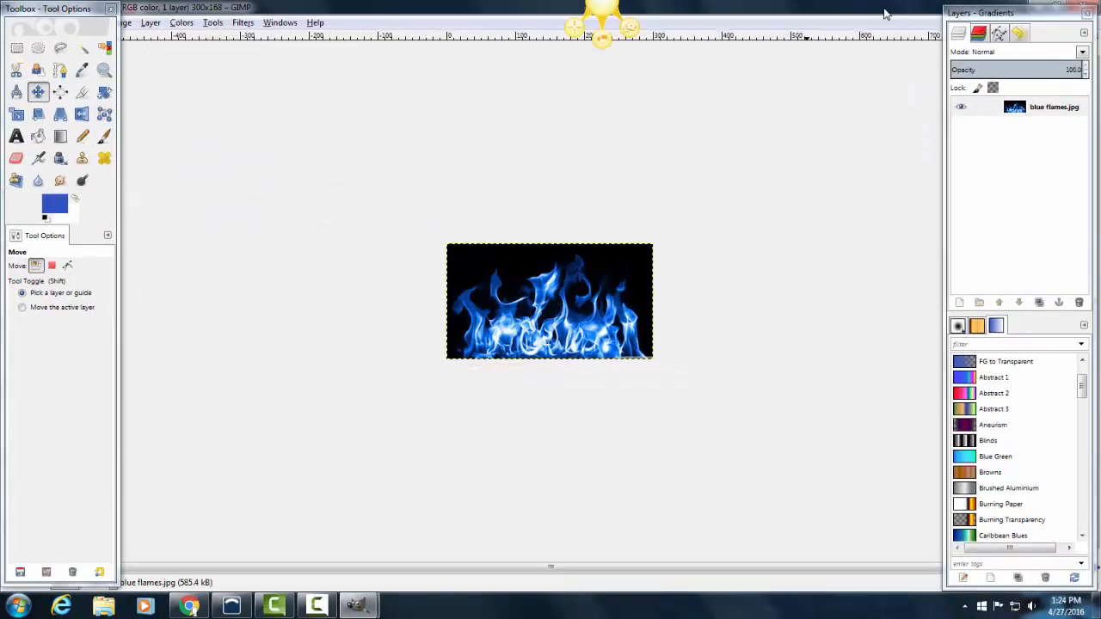
{"action": "double_click", "coordinate": [916, 10]}
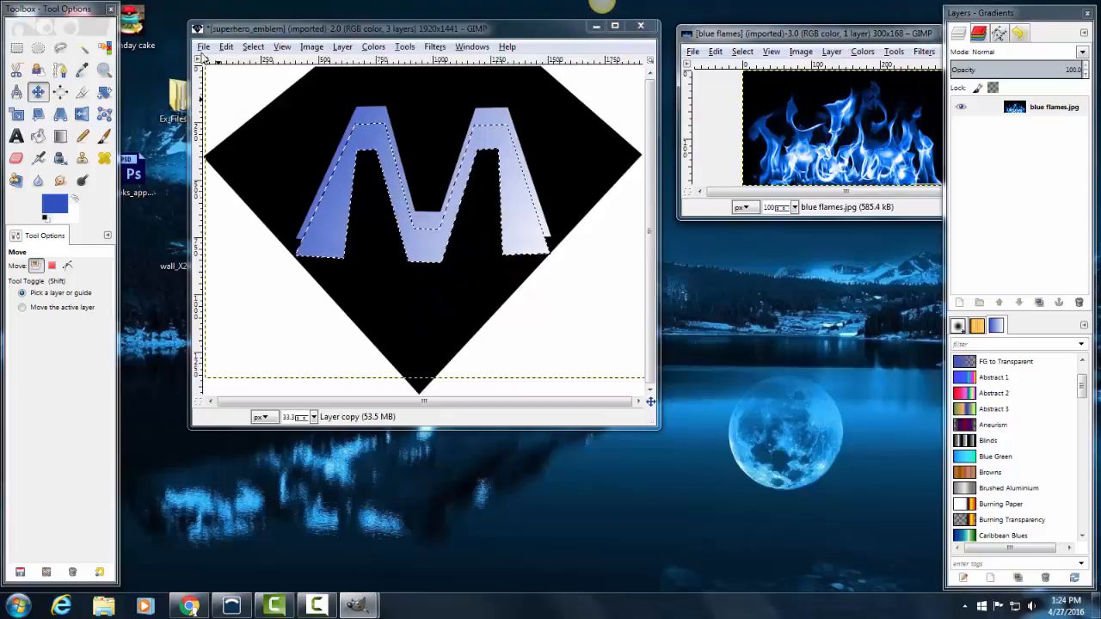
{"action": "left_click", "coordinate": [258, 48]}
{"action": "left_click", "coordinate": [267, 78]}
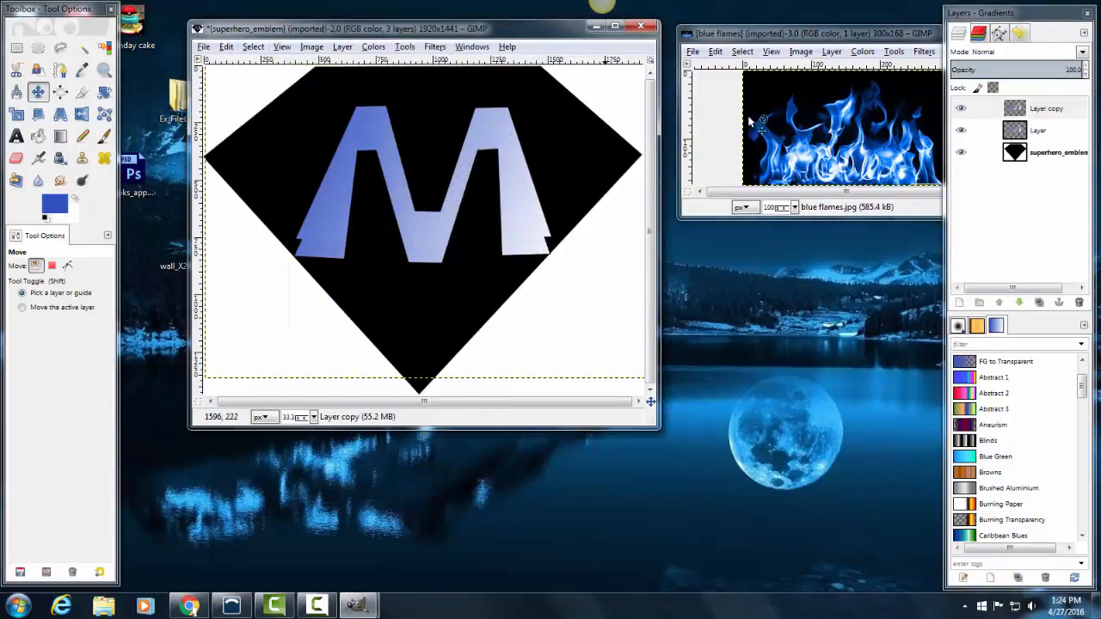
- Outline the two leftmost flames in the blue flames image with a closed Free Select path reaching down to the image's lower edge
{"action": "left_click_drag", "start_coordinate": [800, 36], "coordinate": [529, 2]}
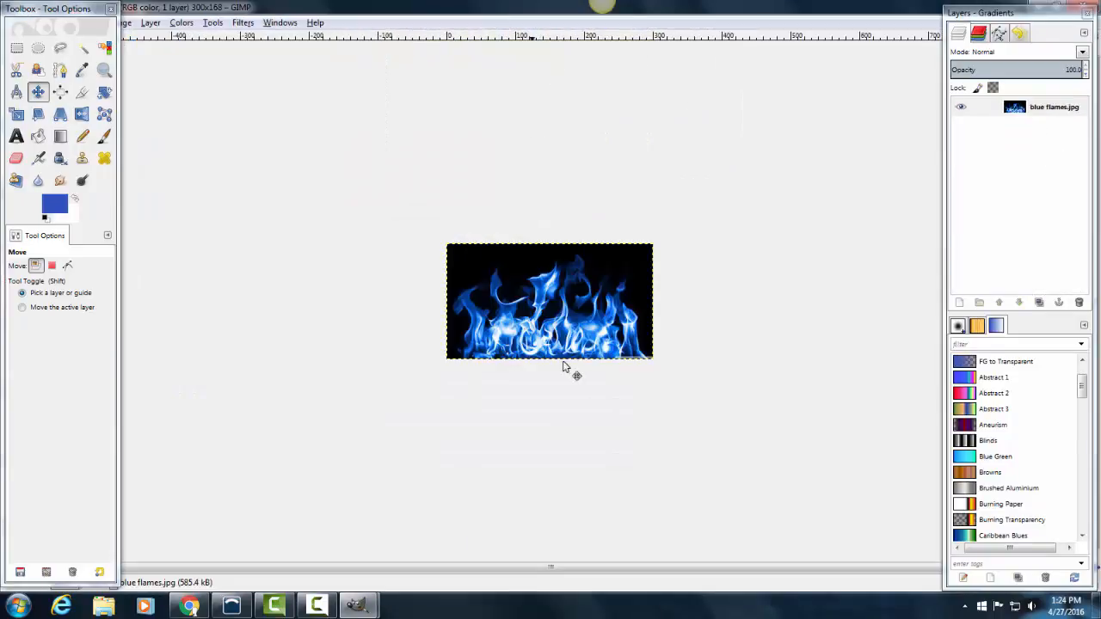
{"action": "left_click", "coordinate": [103, 72]}
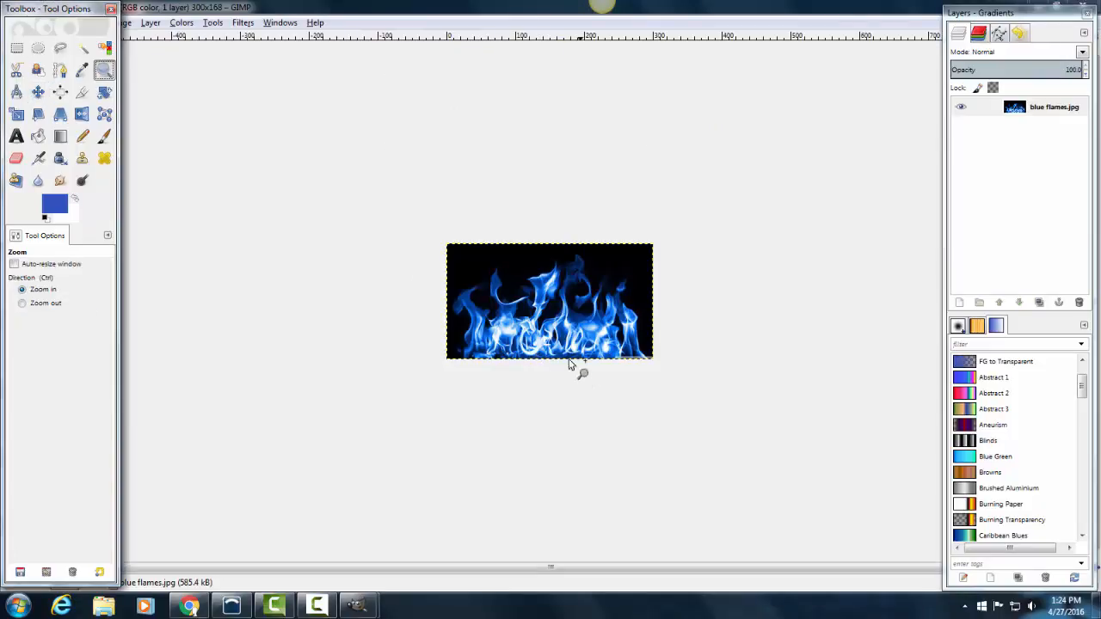
{"action": "left_click", "coordinate": [542, 333]}
{"action": "left_click", "coordinate": [542, 334]}
{"action": "left_click", "coordinate": [542, 333]}
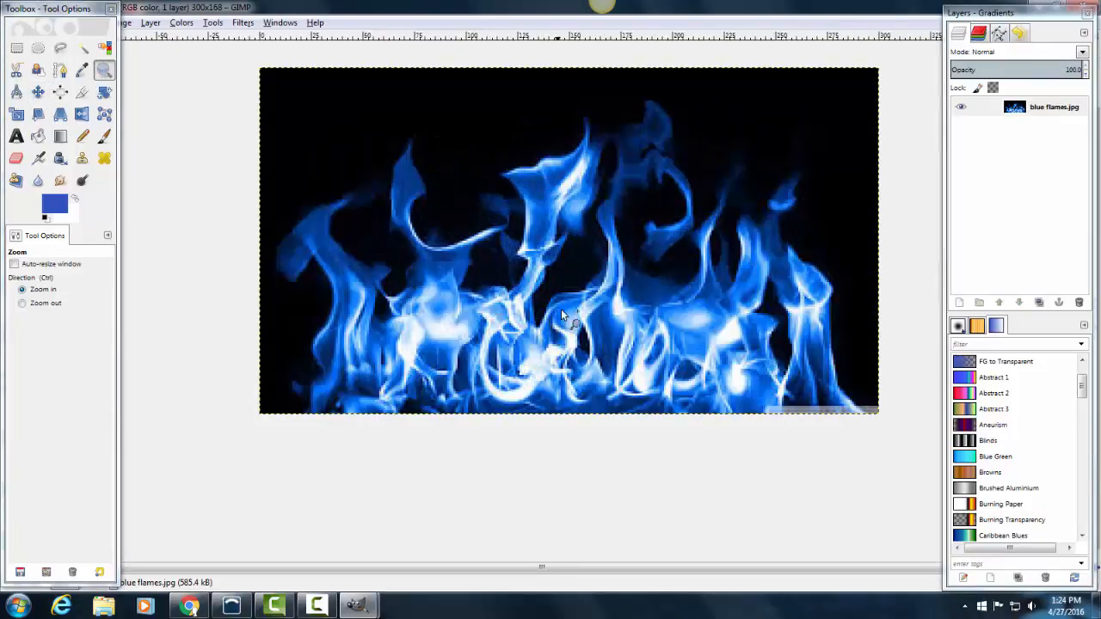
{"action": "left_click", "coordinate": [61, 50]}
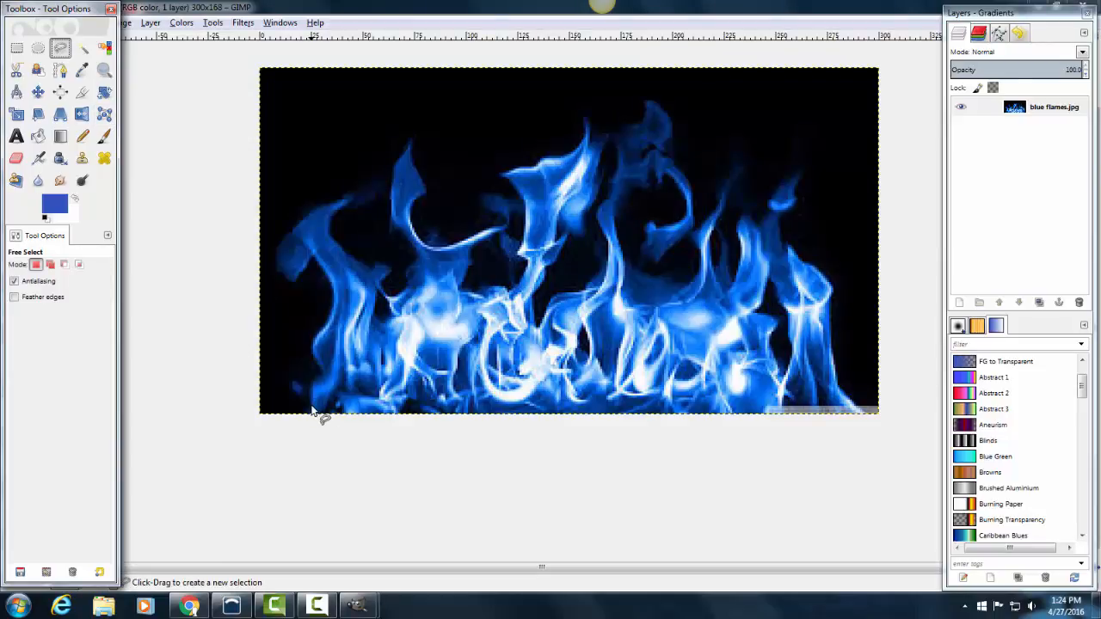
{"action": "left_click", "coordinate": [311, 404]}
{"action": "left_click", "coordinate": [310, 384]}
{"action": "left_click", "coordinate": [319, 379]}
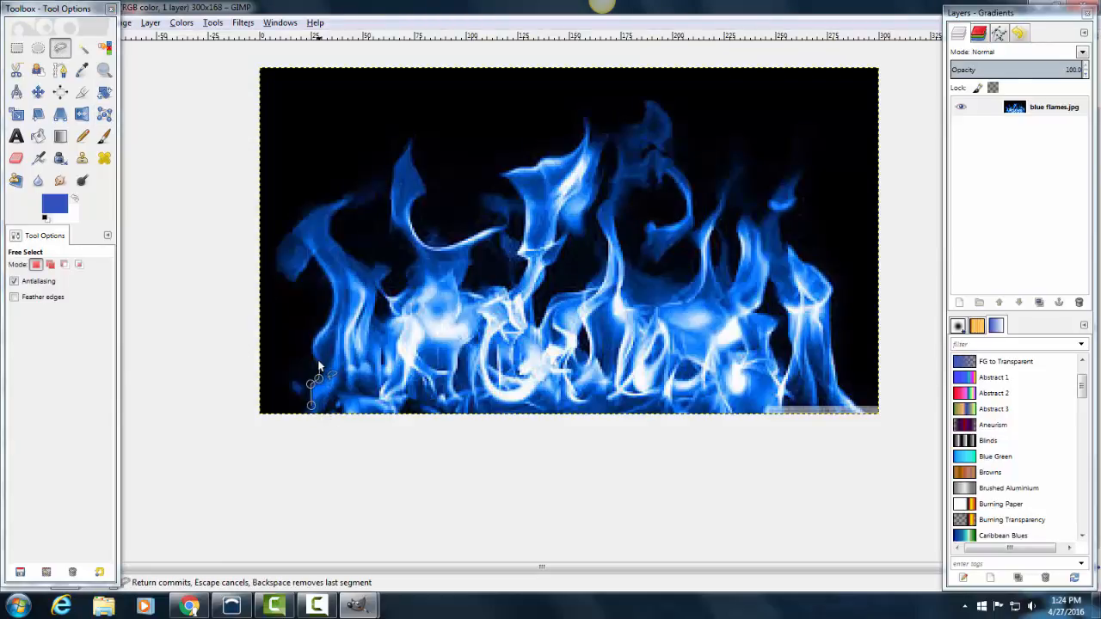
{"action": "left_click", "coordinate": [320, 271]}
{"action": "left_click", "coordinate": [287, 240]}
{"action": "left_click", "coordinate": [344, 197]}
{"action": "left_click", "coordinate": [344, 252]}
{"action": "left_click", "coordinate": [365, 261]}
{"action": "left_click", "coordinate": [383, 265]}
{"action": "left_click", "coordinate": [385, 278]}
{"action": "left_click", "coordinate": [375, 291]}
{"action": "left_click", "coordinate": [376, 309]}
{"action": "left_click", "coordinate": [389, 317]}
{"action": "left_click", "coordinate": [392, 299]}
{"action": "left_click", "coordinate": [421, 253]}
{"action": "left_click", "coordinate": [396, 214]}
{"action": "left_click", "coordinate": [386, 194]}
{"action": "left_click", "coordinate": [392, 173]}
{"action": "left_click", "coordinate": [402, 150]}
{"action": "left_click", "coordinate": [410, 139]}
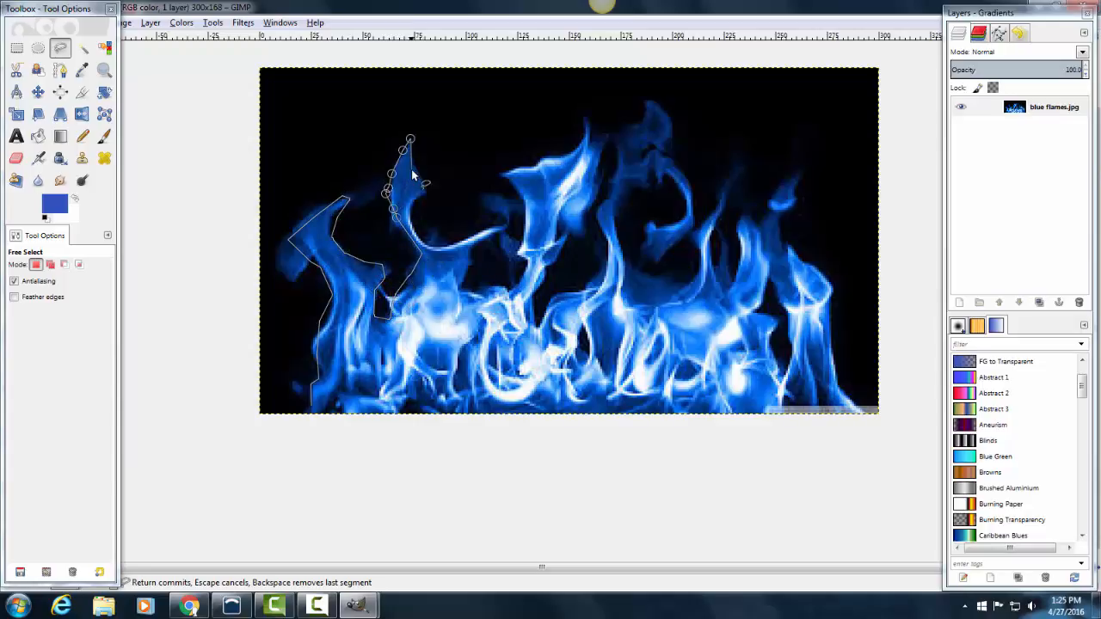
{"action": "left_click", "coordinate": [415, 168]}
{"action": "left_click", "coordinate": [423, 188]}
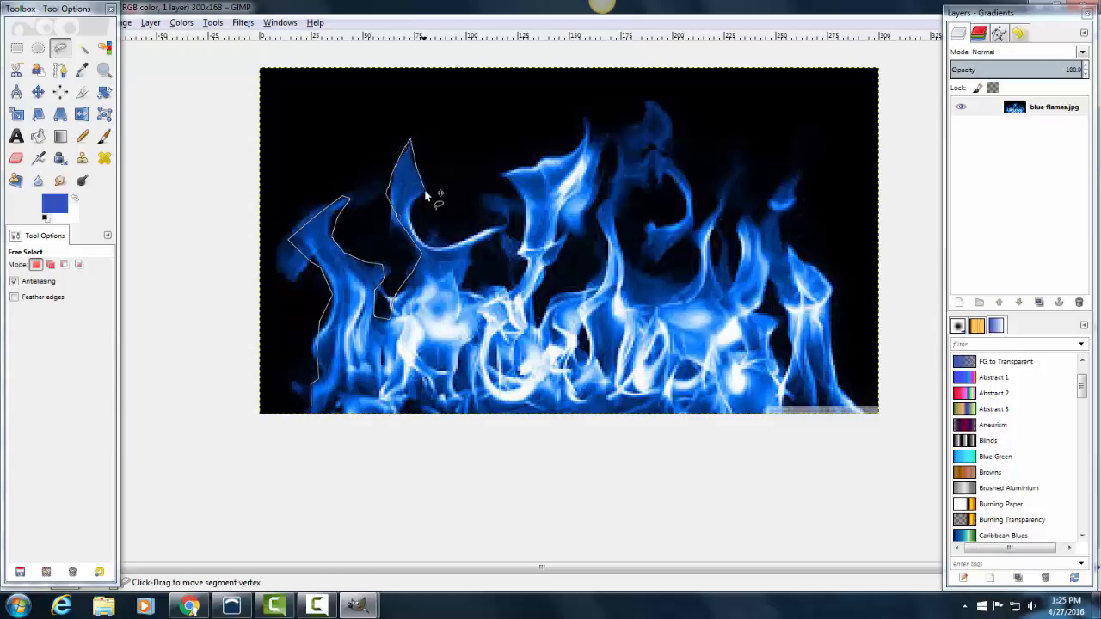
{"action": "left_click", "coordinate": [418, 201]}
{"action": "left_click", "coordinate": [413, 219]}
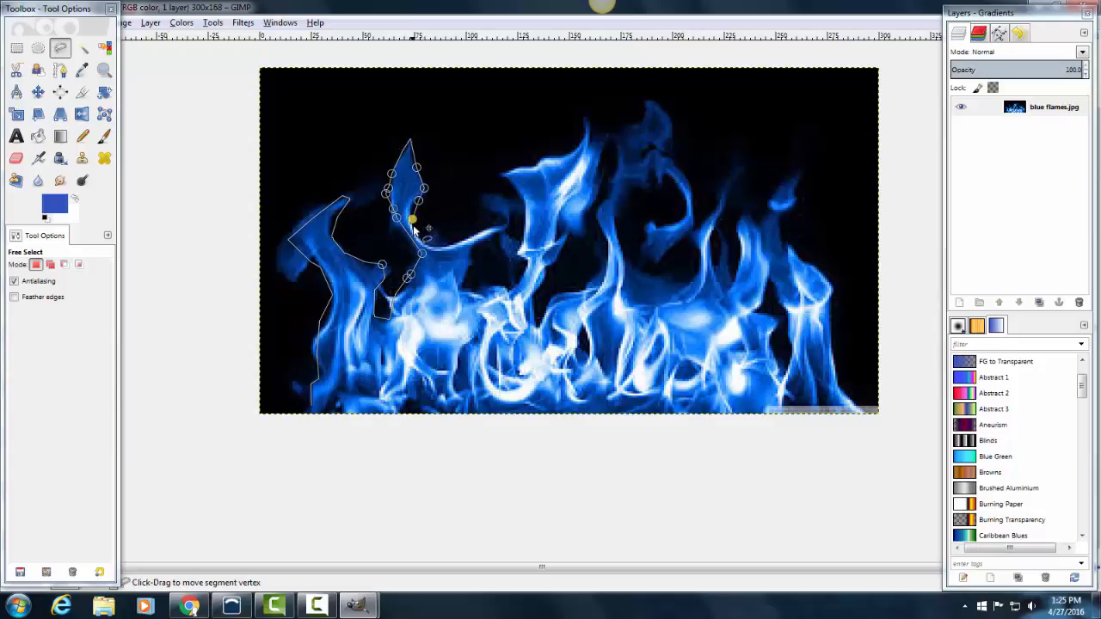
{"action": "left_click", "coordinate": [422, 236]}
{"action": "left_click", "coordinate": [450, 244]}
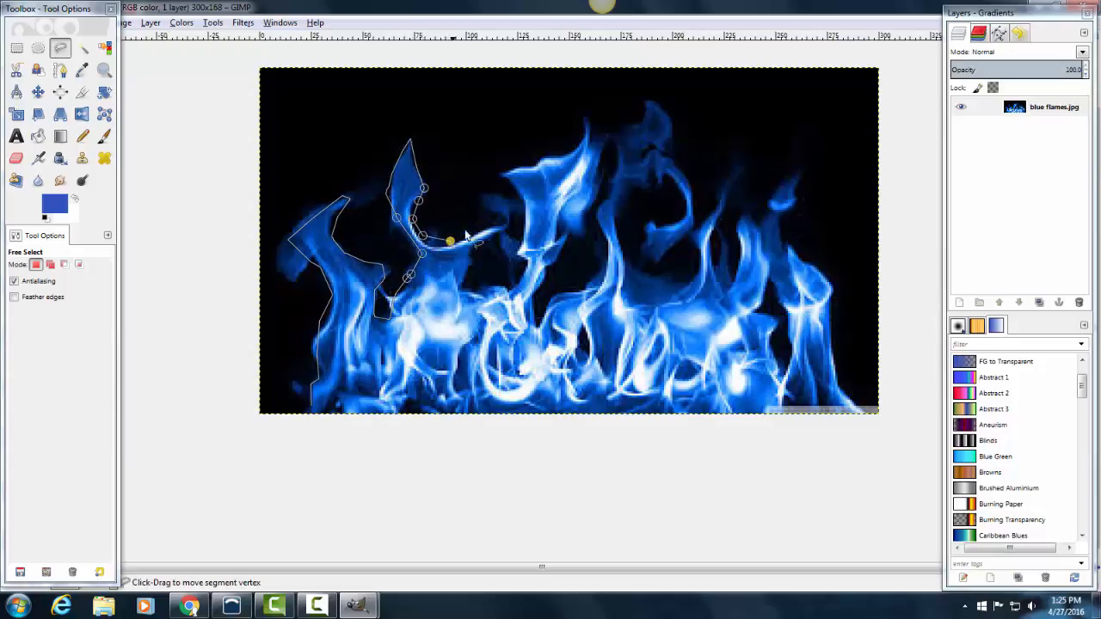
{"action": "left_click", "coordinate": [475, 236]}
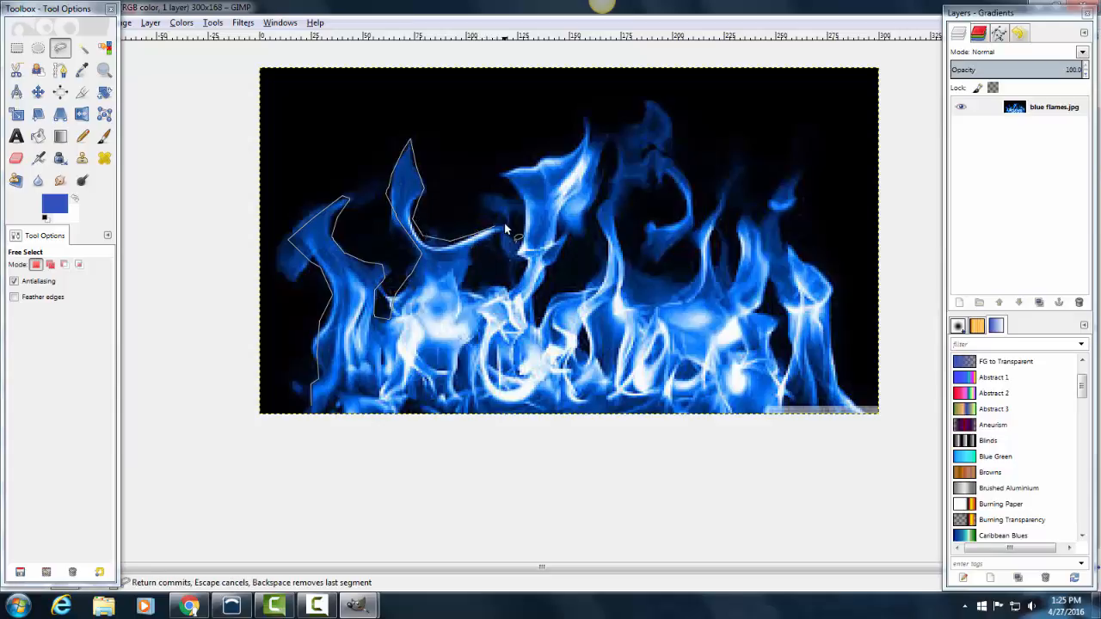
{"action": "left_click", "coordinate": [502, 229]}
{"action": "left_click", "coordinate": [472, 251]}
{"action": "left_click", "coordinate": [467, 269]}
{"action": "left_click", "coordinate": [460, 278]}
{"action": "left_click", "coordinate": [459, 287]}
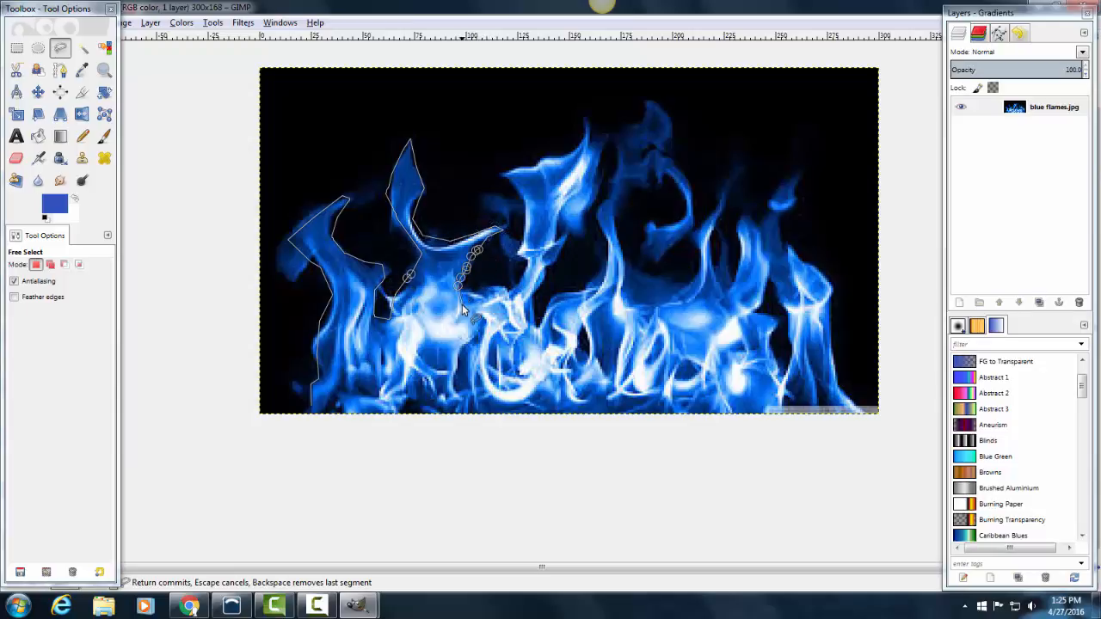
{"action": "left_click", "coordinate": [458, 315]}
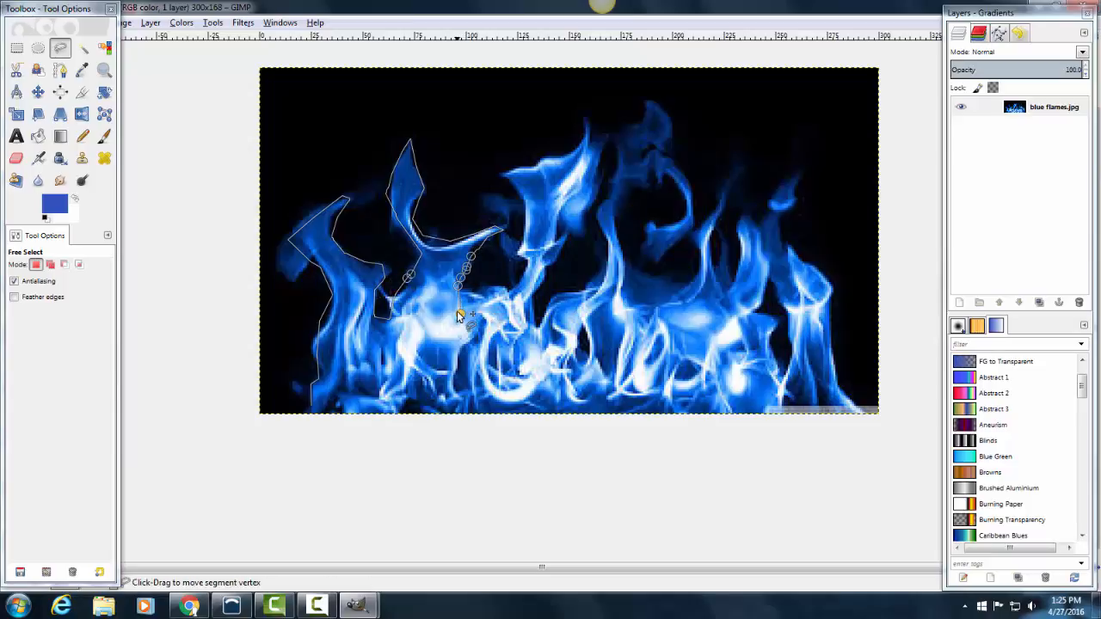
{"action": "left_click", "coordinate": [465, 418]}
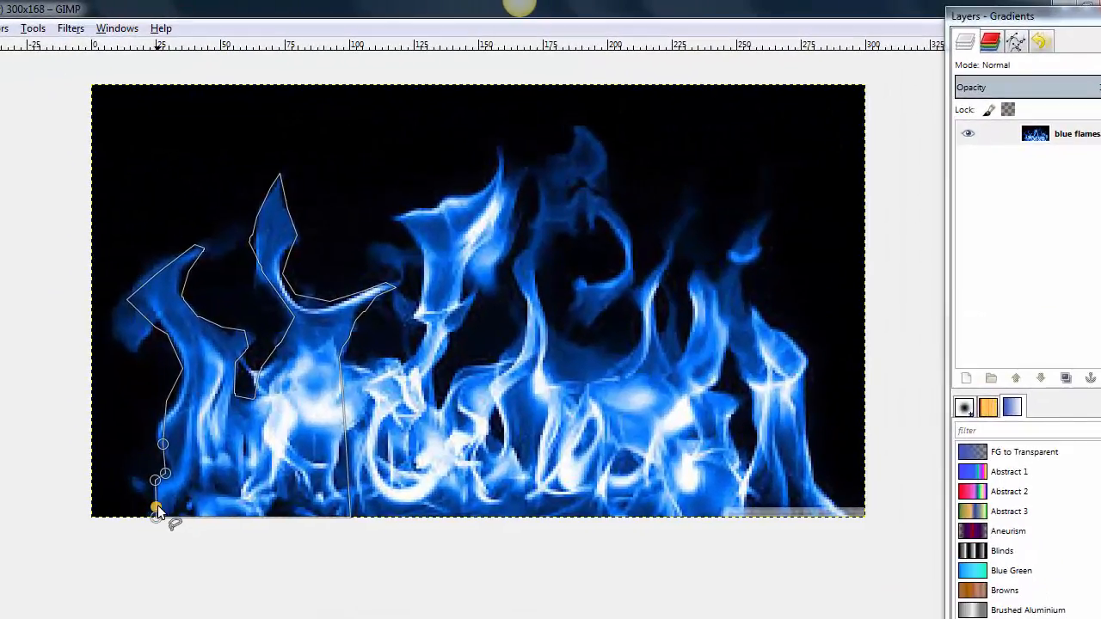
{"action": "left_click", "coordinate": [157, 508]}
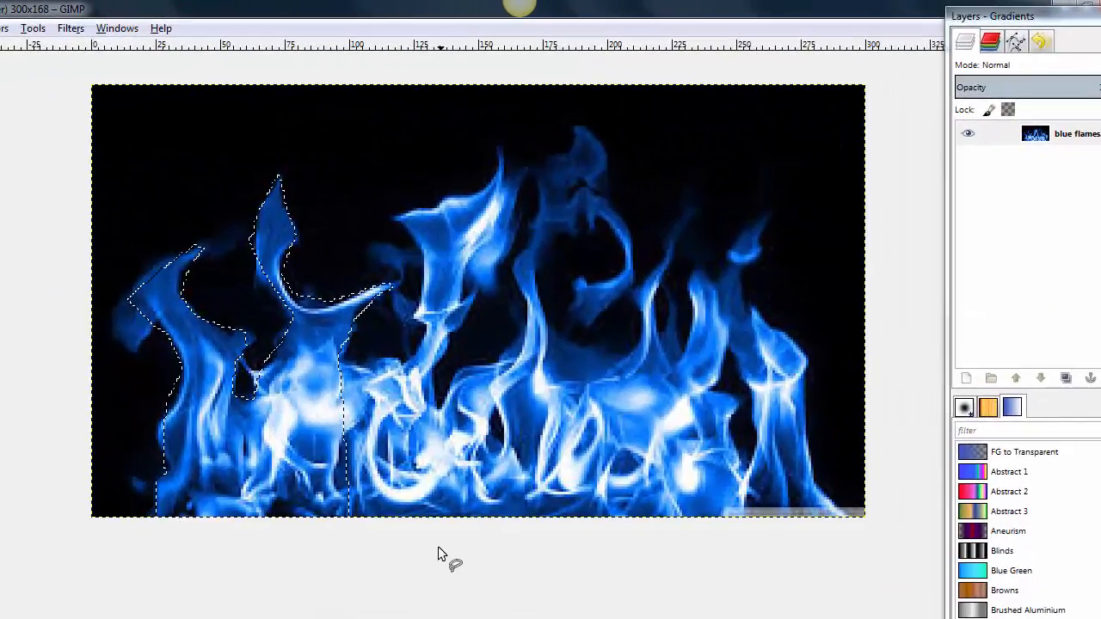
- Copy the selected flames, restore the blue flames image to a smaller window and minimize it
{"action": "right_click", "coordinate": [297, 395]}
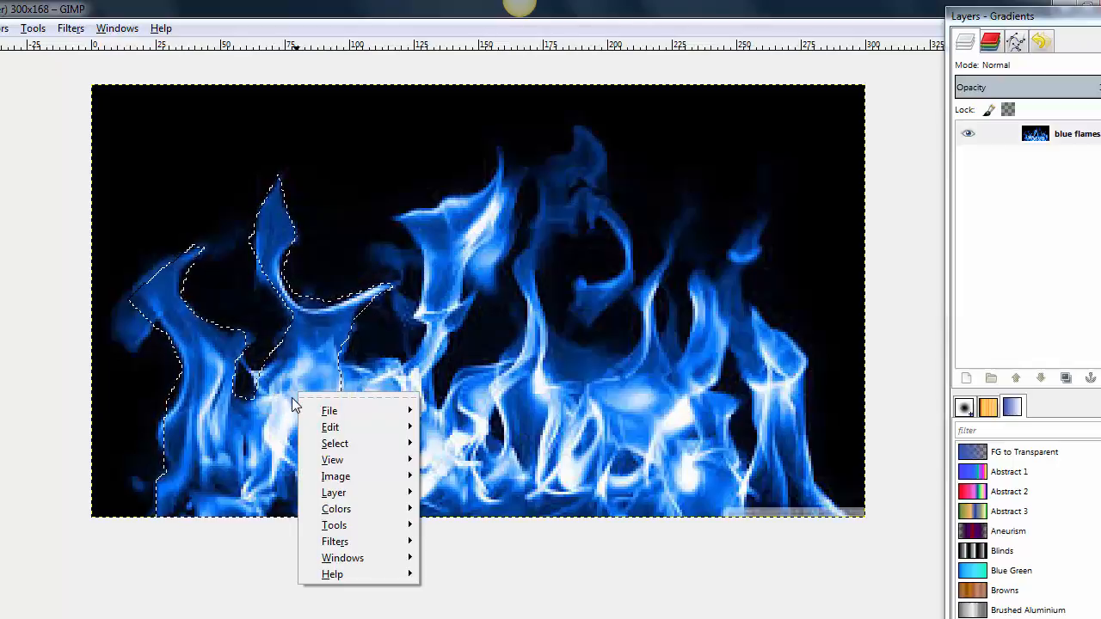
{"action": "mouse_move", "coordinate": [326, 430]}
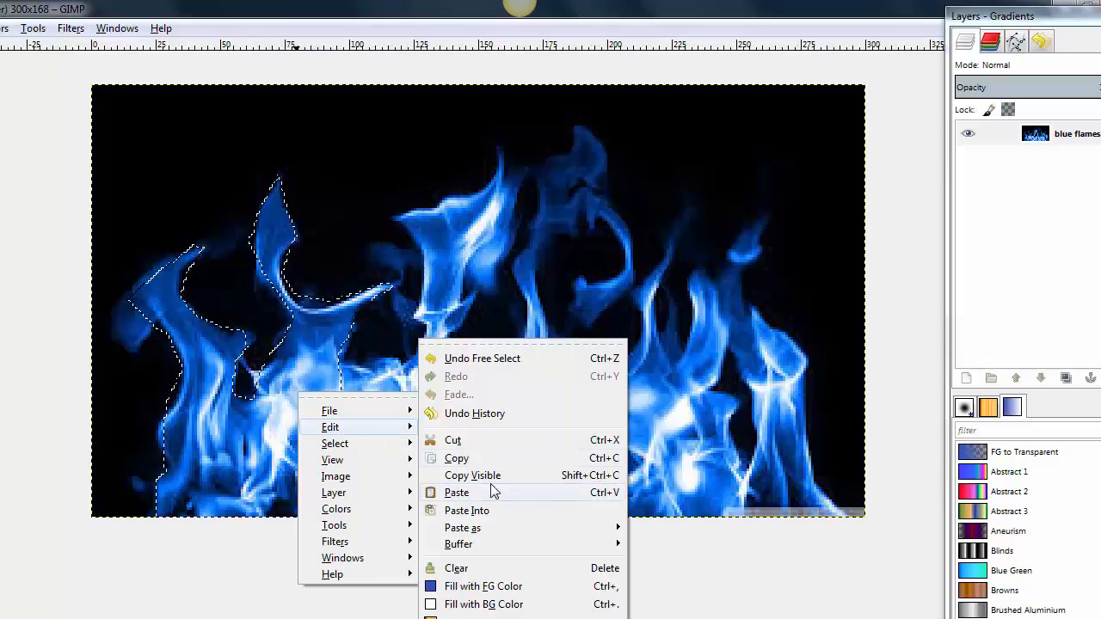
{"action": "left_click", "coordinate": [457, 461]}
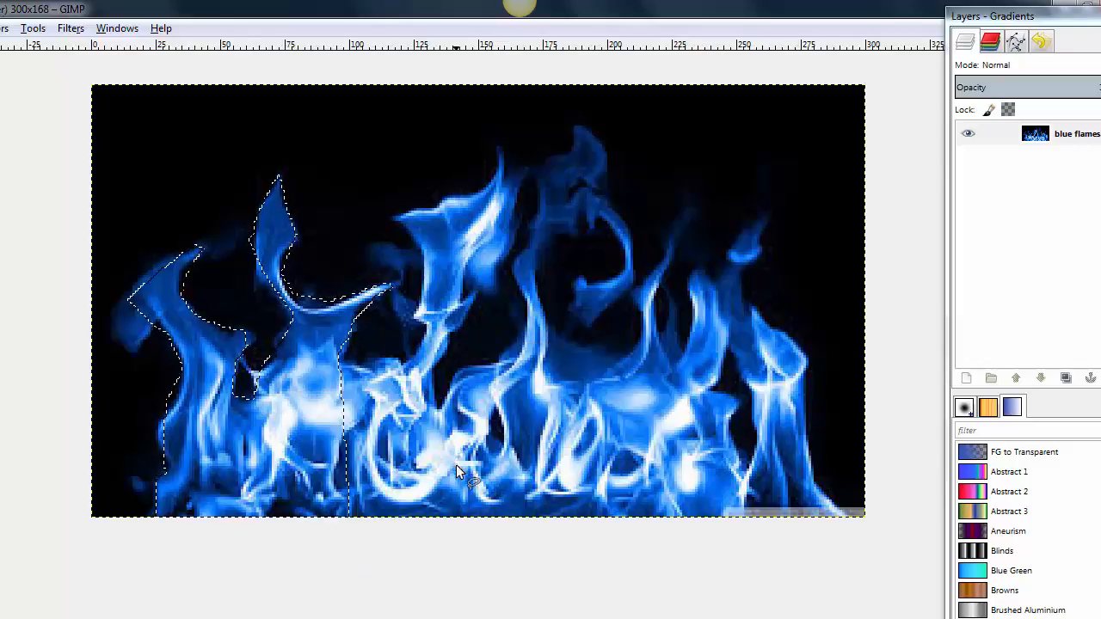
{"action": "left_click", "coordinate": [910, 21]}
{"action": "left_click_drag", "start_coordinate": [585, 24], "coordinate": [709, 55]}
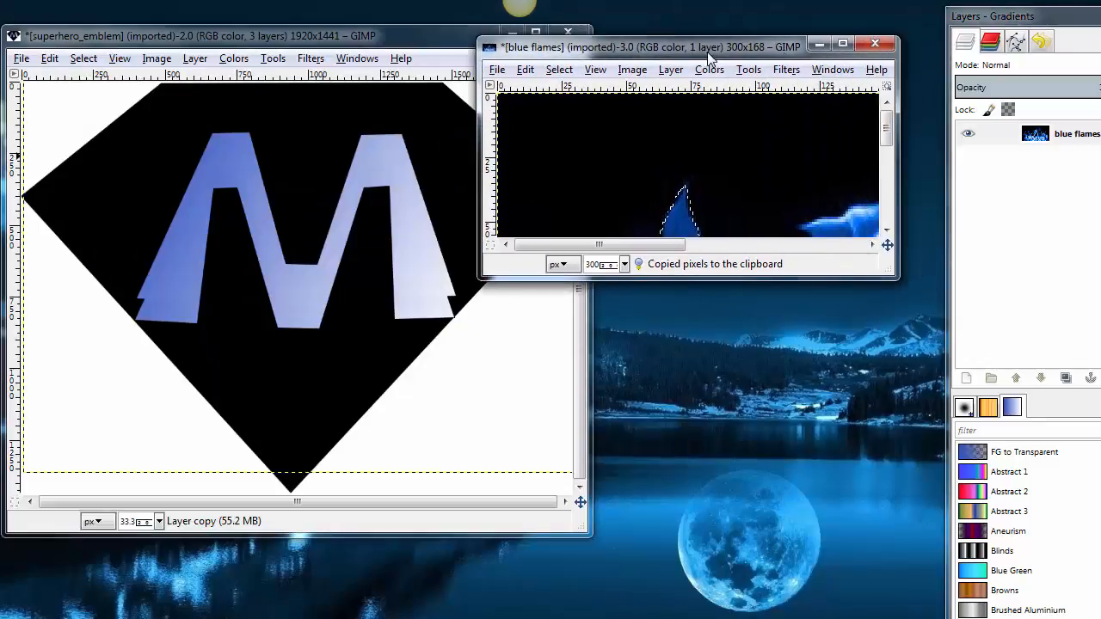
{"action": "left_click", "coordinate": [820, 44]}
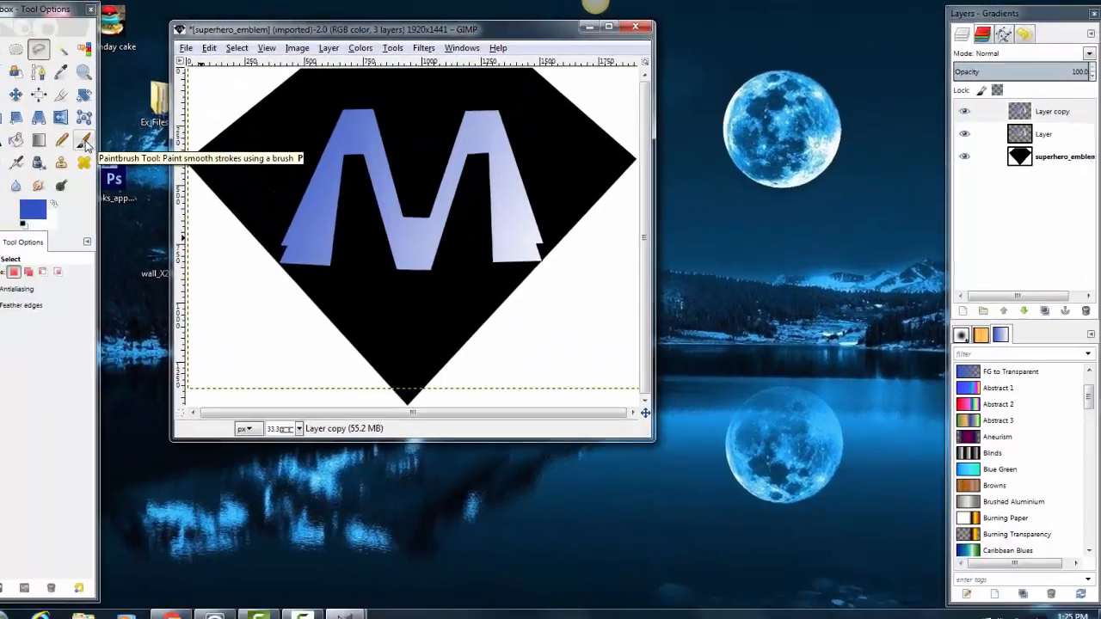
- Choose the Paintbrush tool in the emblem image and use the copied flames (Clipboard) as its brush
{"action": "left_click", "coordinate": [105, 136]}
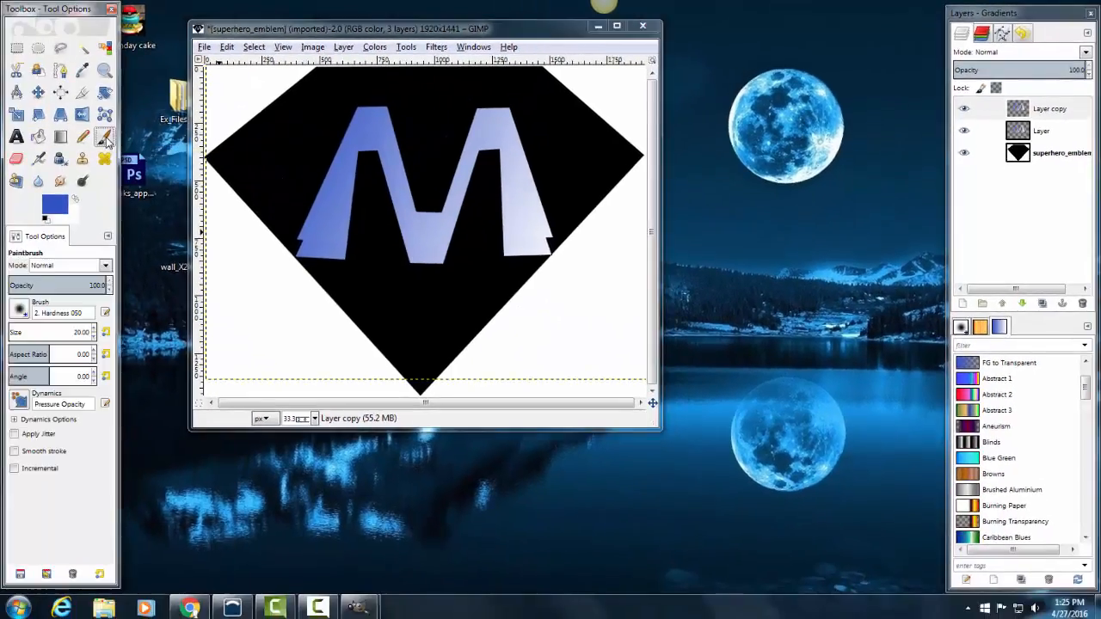
{"action": "left_click", "coordinate": [20, 309]}
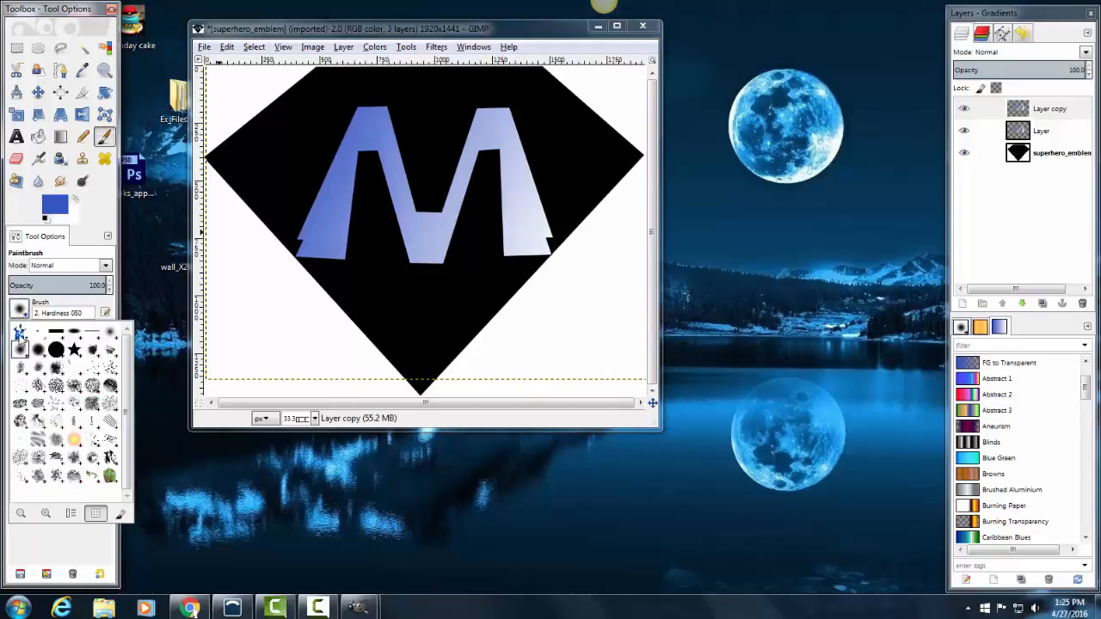
{"action": "left_click", "coordinate": [19, 332]}
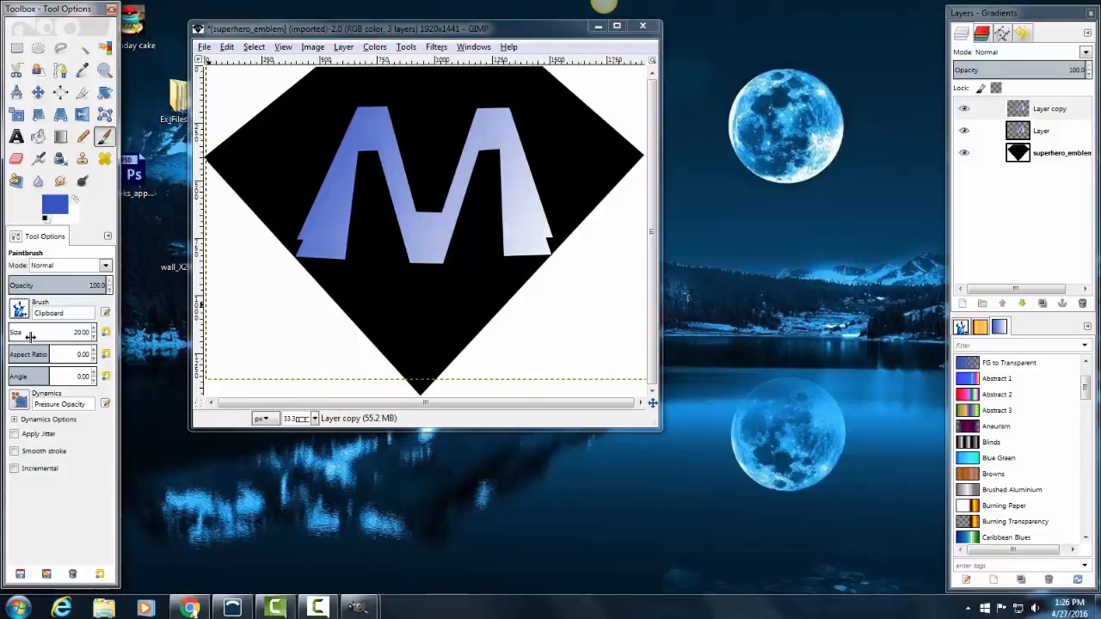
- Try a single flame stamp below the M at brush size 20 and undo it
{"action": "left_click", "coordinate": [396, 295]}
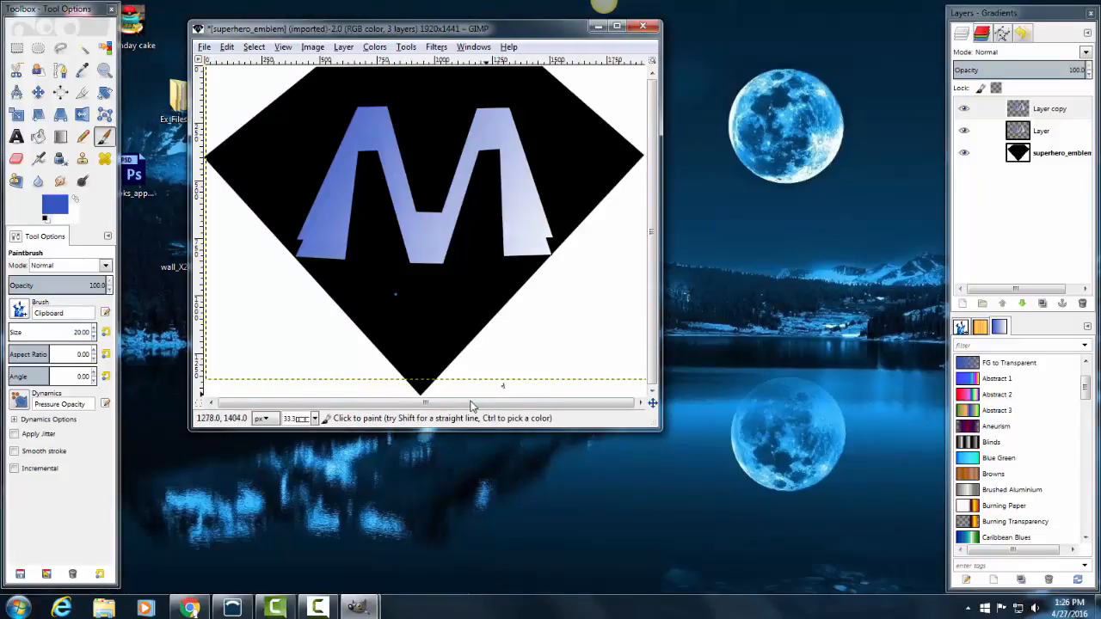
{"action": "left_click", "coordinate": [227, 47]}
{"action": "left_click", "coordinate": [239, 73]}
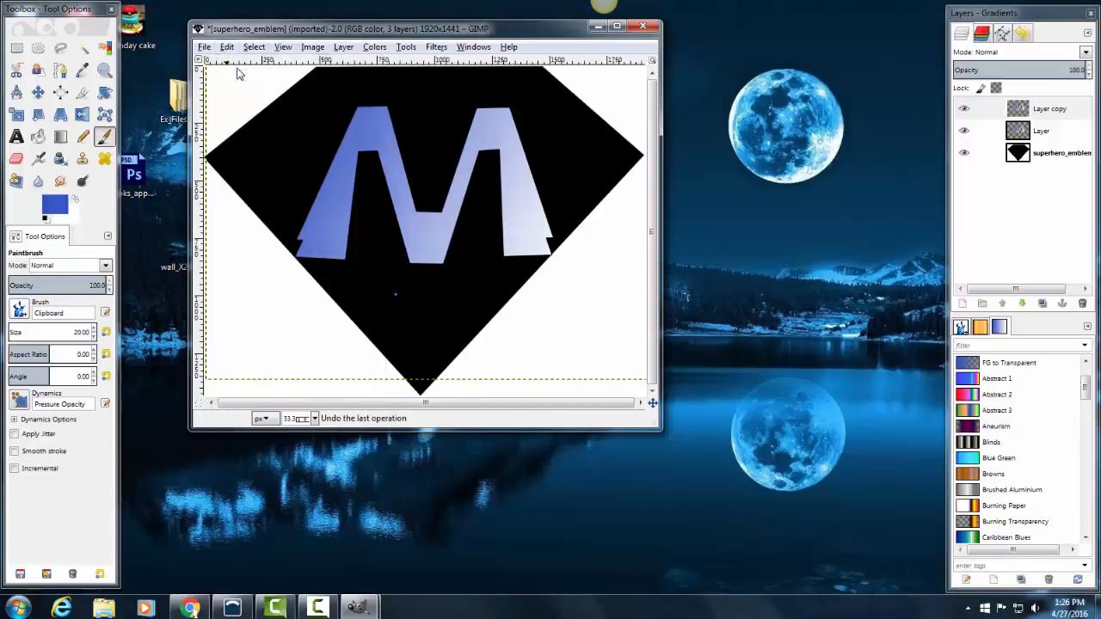
- Set the brush size to 656.34 and add a new transparent layer of 1920 by 1441 px
{"action": "left_click_drag", "start_coordinate": [13, 333], "coordinate": [33, 332]}
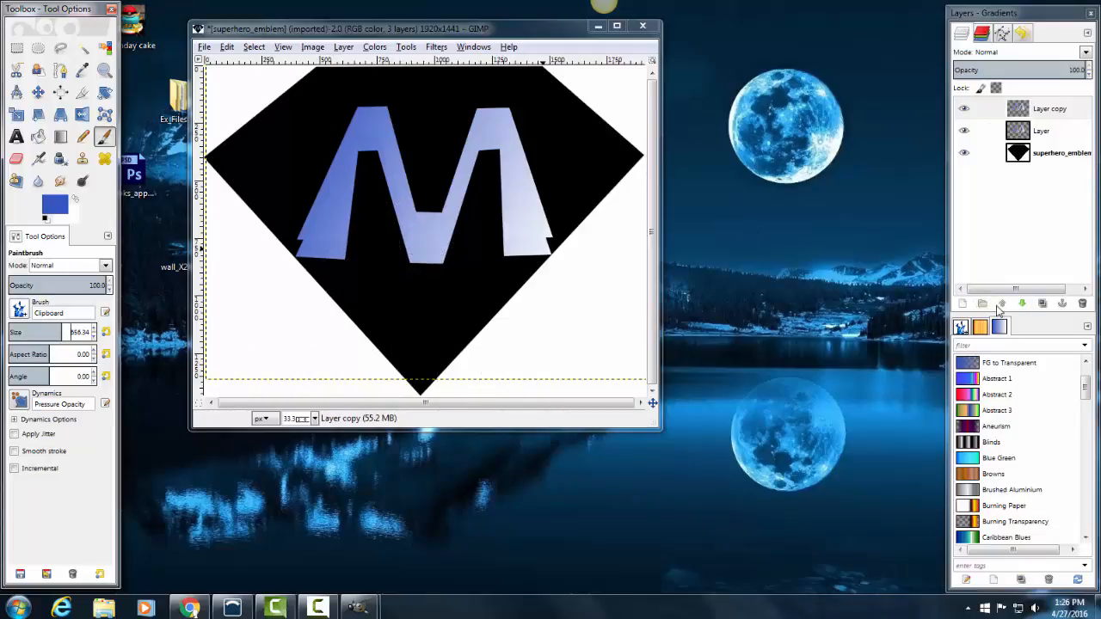
{"action": "left_click", "coordinate": [963, 303]}
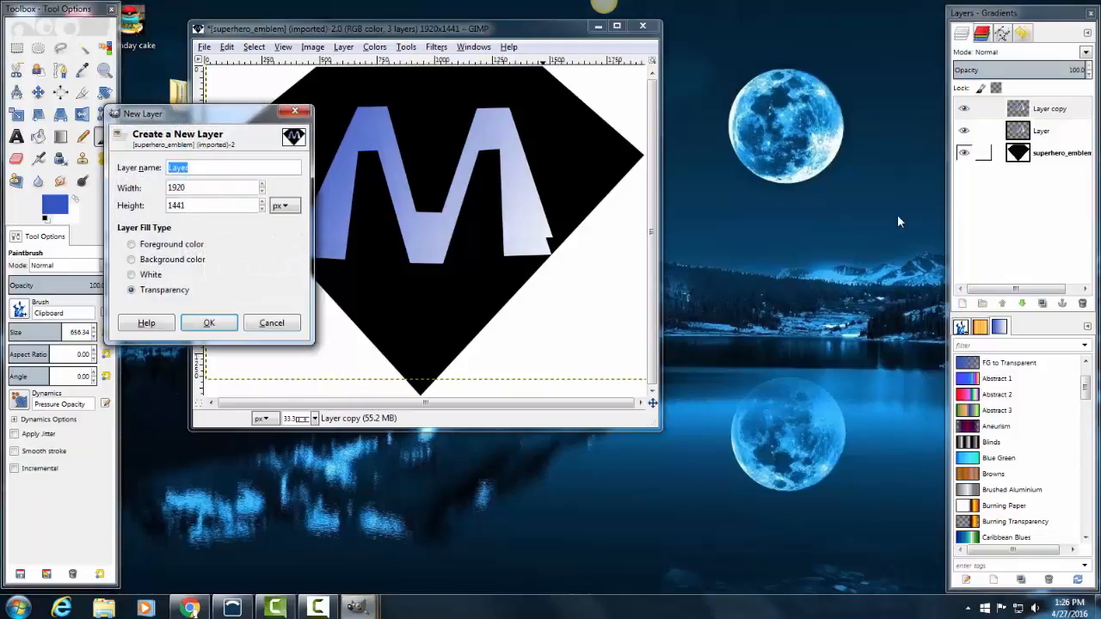
{"action": "left_click", "coordinate": [209, 323]}
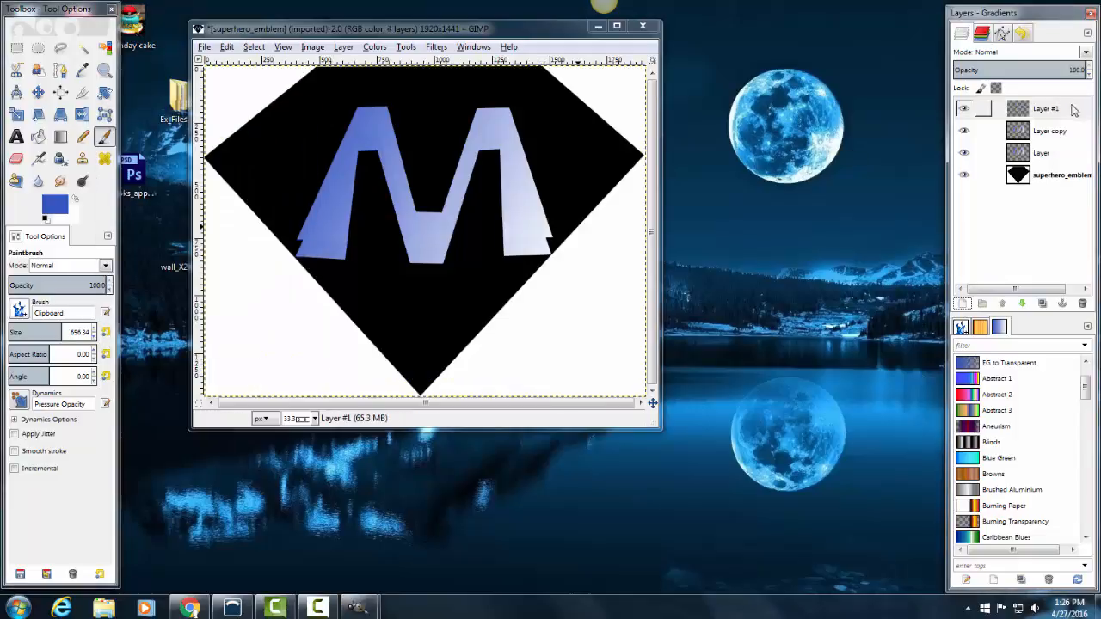
- Move the new transparent layer below both M layers, directly above the superhero_emblem layer
{"action": "left_click_drag", "start_coordinate": [1072, 109], "coordinate": [1043, 166]}
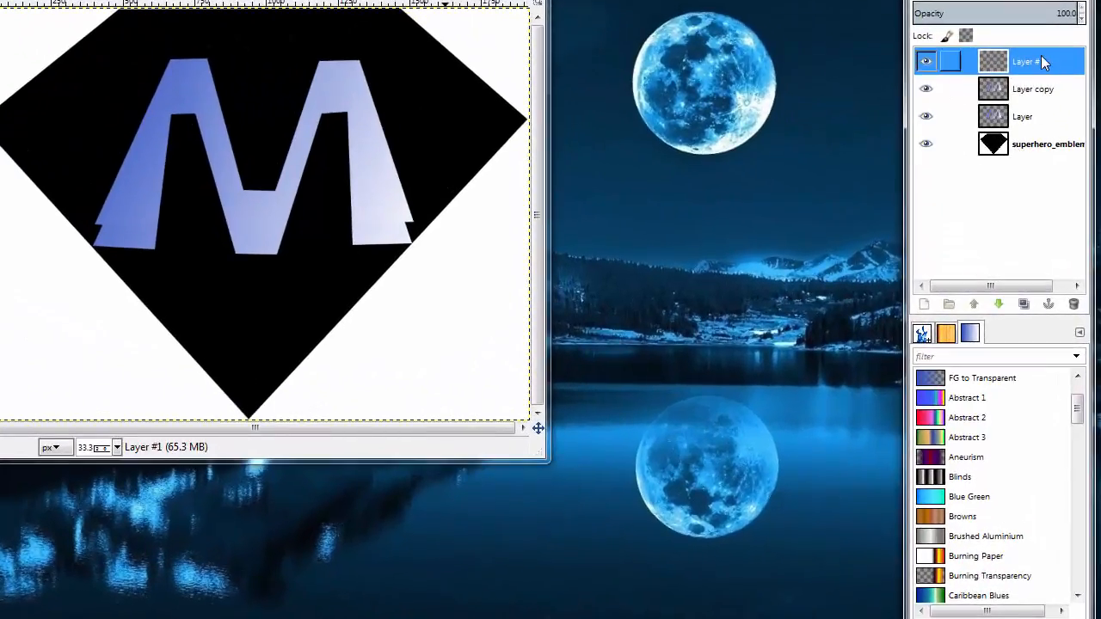
{"action": "left_click_drag", "start_coordinate": [1043, 61], "coordinate": [1063, 120]}
{"action": "left_click", "coordinate": [999, 305]}
{"action": "left_click", "coordinate": [998, 305]}
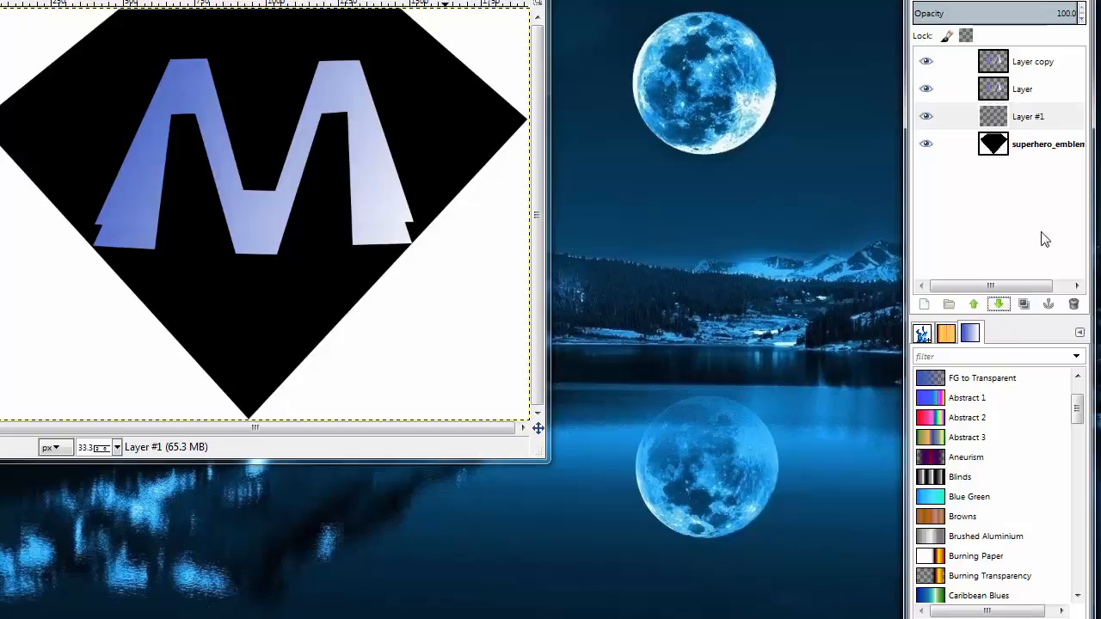
- Try one large flame stamp on the new layer below the M and undo it
{"action": "left_click", "coordinate": [1063, 119]}
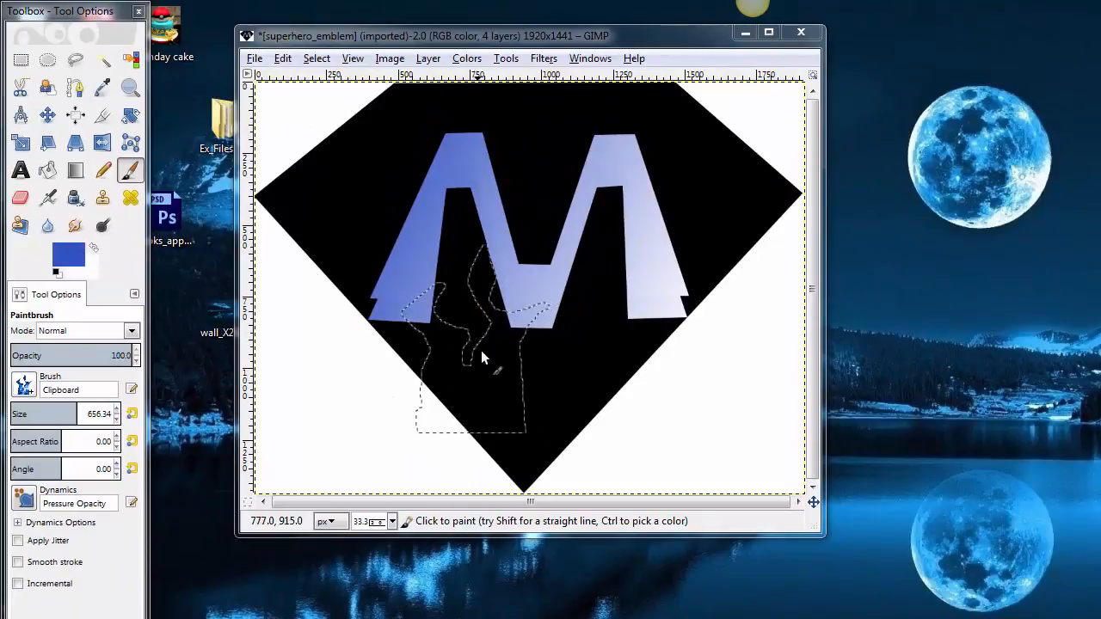
{"action": "left_click", "coordinate": [480, 350]}
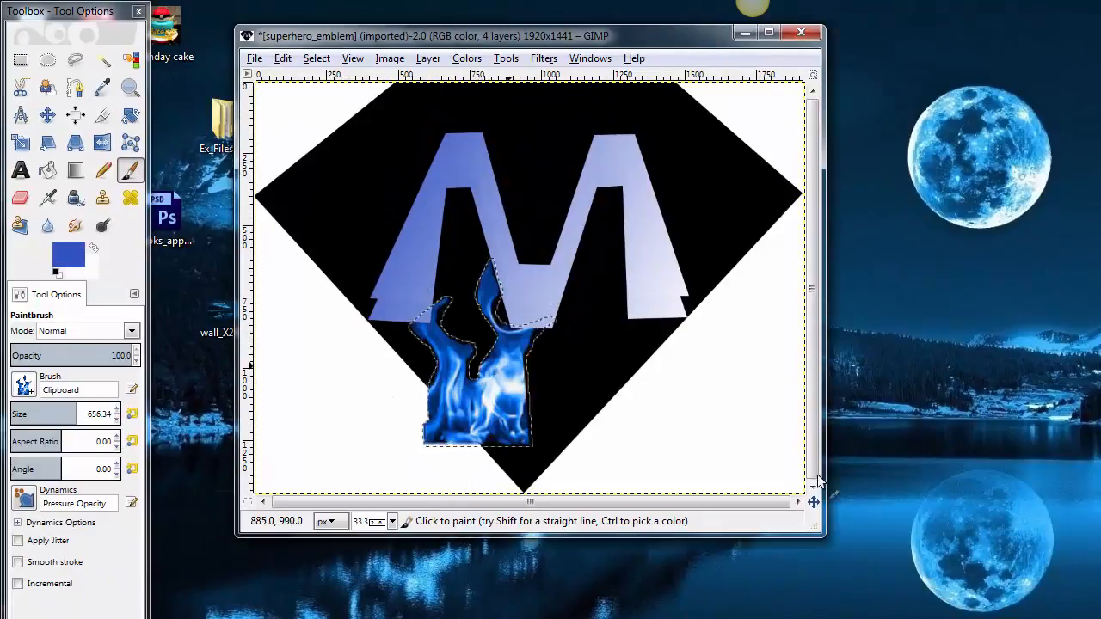
{"action": "left_click", "coordinate": [283, 58]}
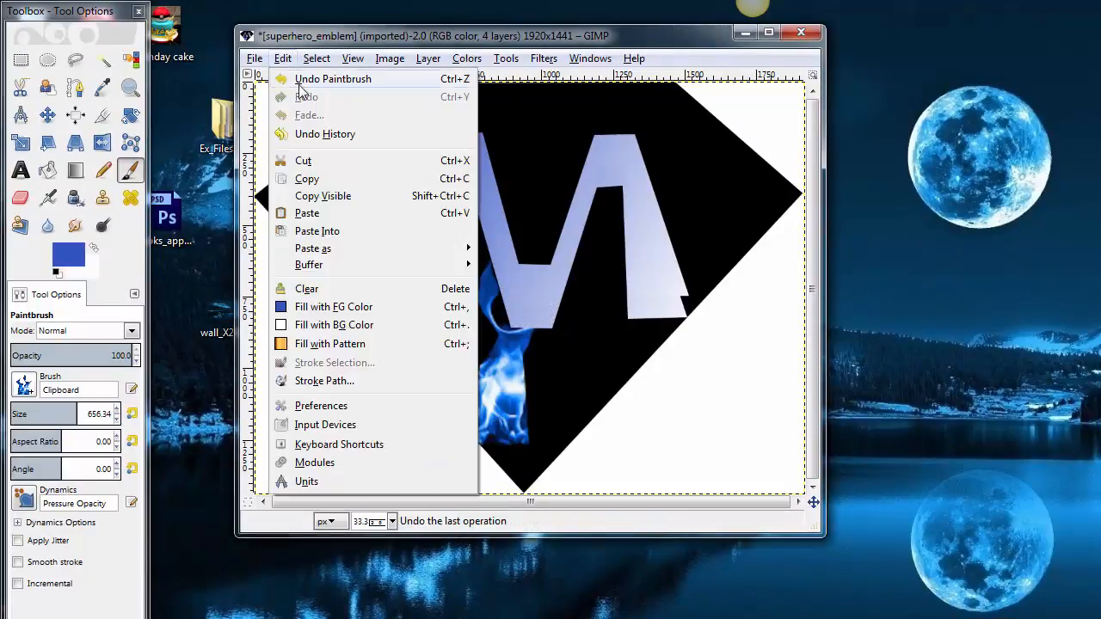
{"action": "left_click", "coordinate": [300, 80]}
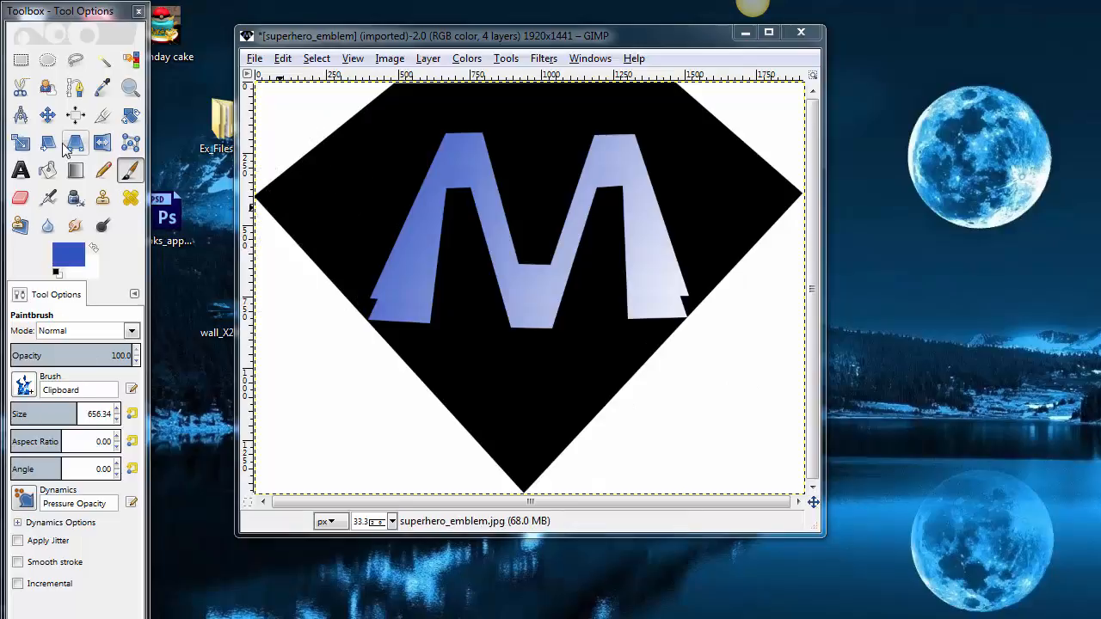
- Select the white area outside the black diamond on the superhero_emblem layer with Fuzzy Select at threshold 15
{"action": "left_click", "coordinate": [104, 60]}
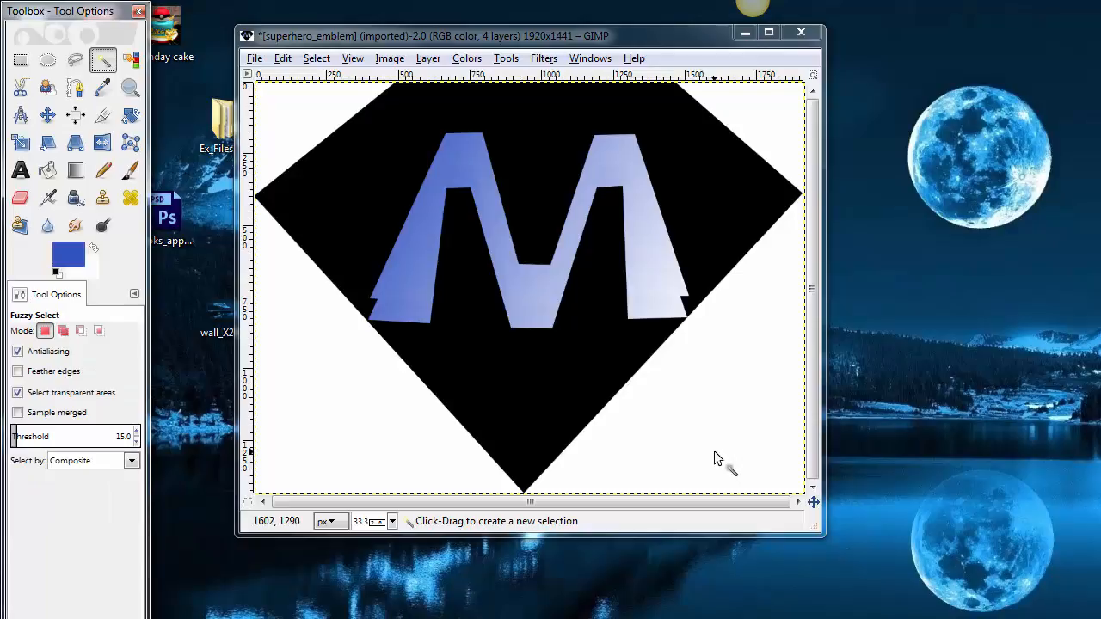
{"action": "left_click", "coordinate": [697, 425]}
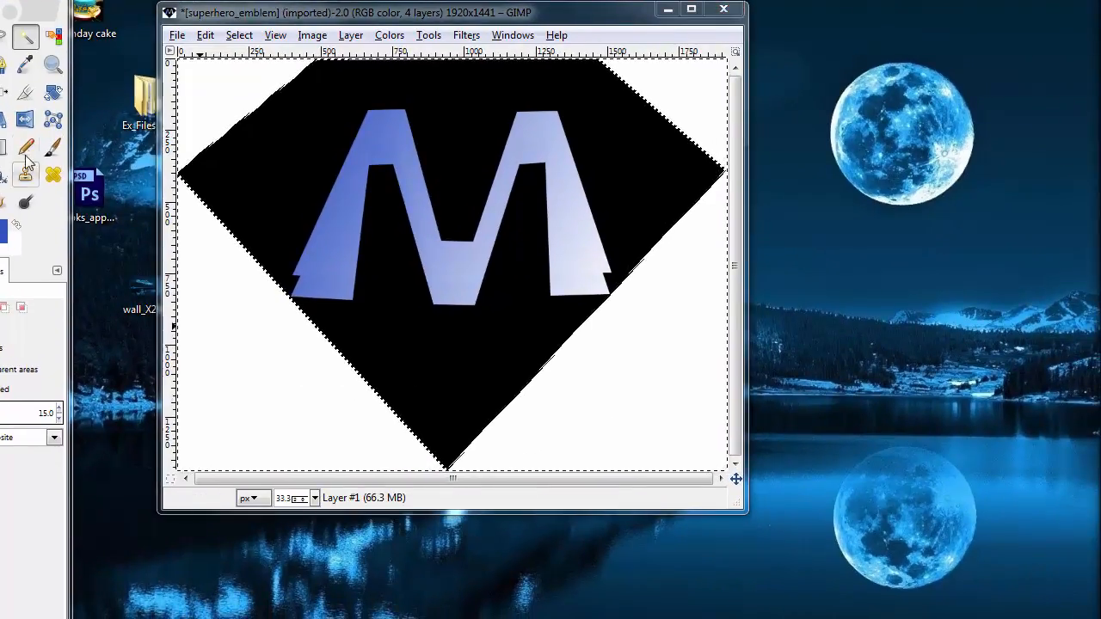
- Switch to the Paintbrush, try one flame stamp across the diamond's lower-left edge and undo it
{"action": "left_click", "coordinate": [53, 147]}
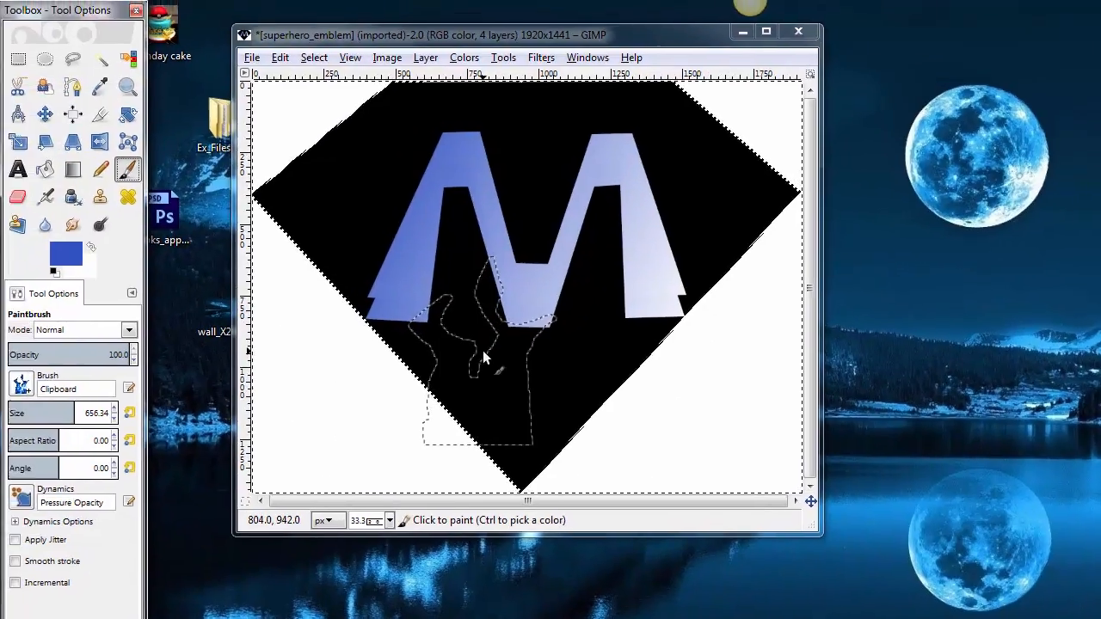
{"action": "left_click", "coordinate": [448, 341]}
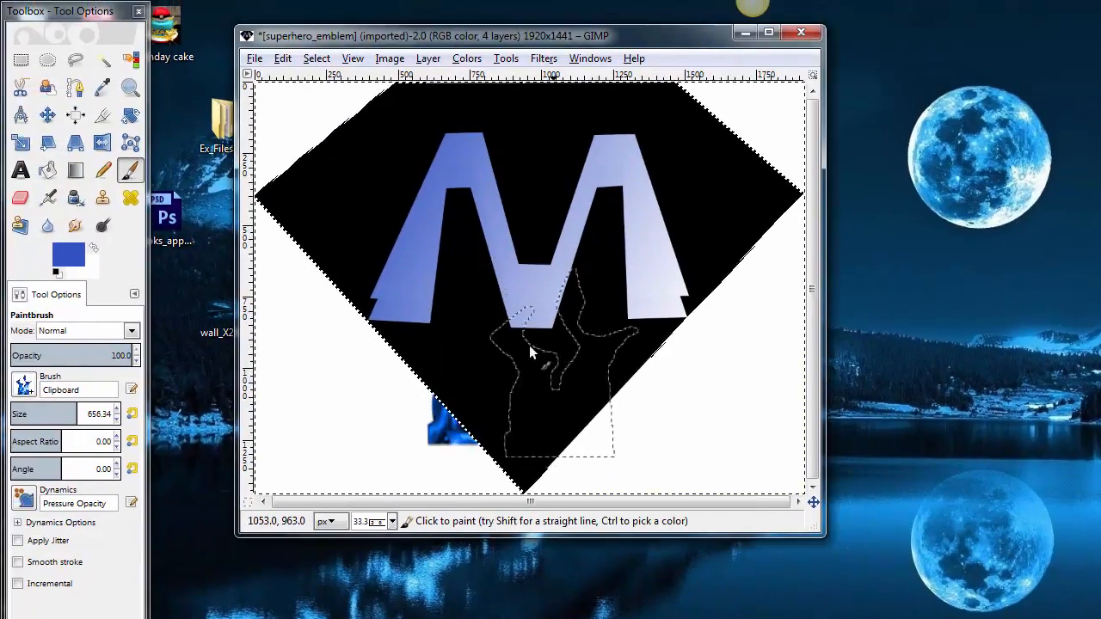
{"action": "key", "text": "ctrl+z"}
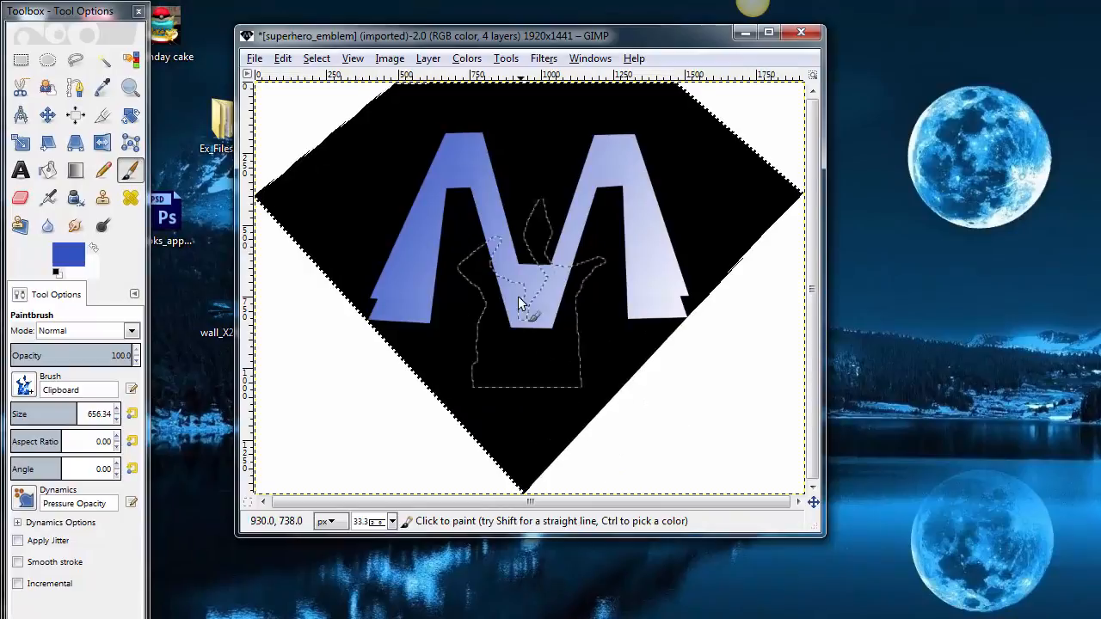
- Try one flame stamp inside the diamond's lower-left edge with the selection inverted, and undo it
{"action": "left_click", "coordinate": [454, 362]}
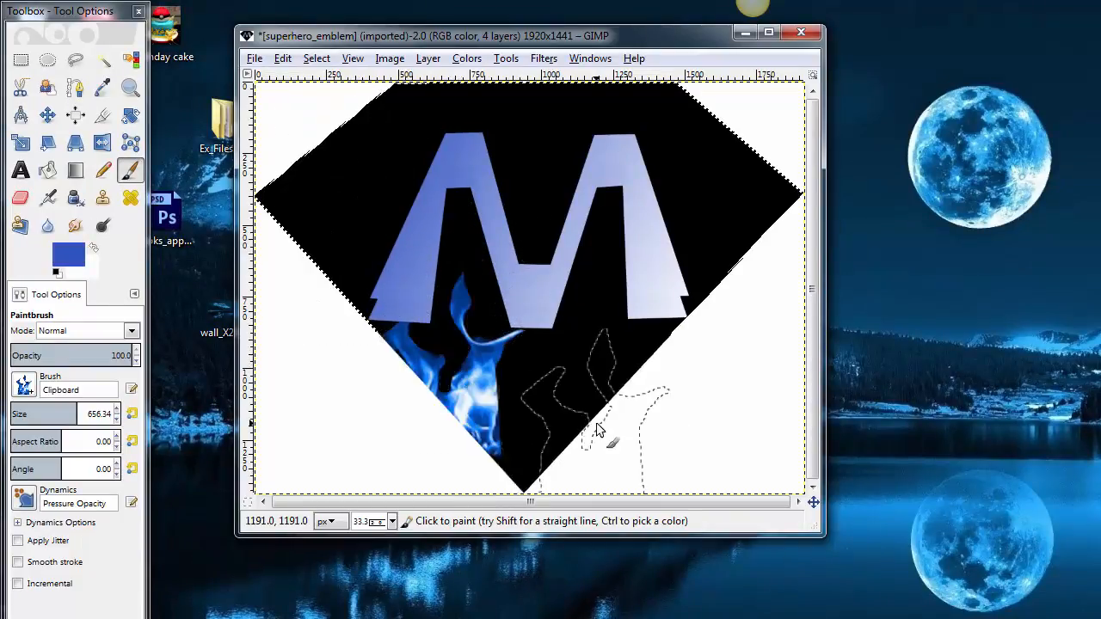
{"action": "left_click", "coordinate": [316, 58]}
{"action": "mouse_move", "coordinate": [283, 61]}
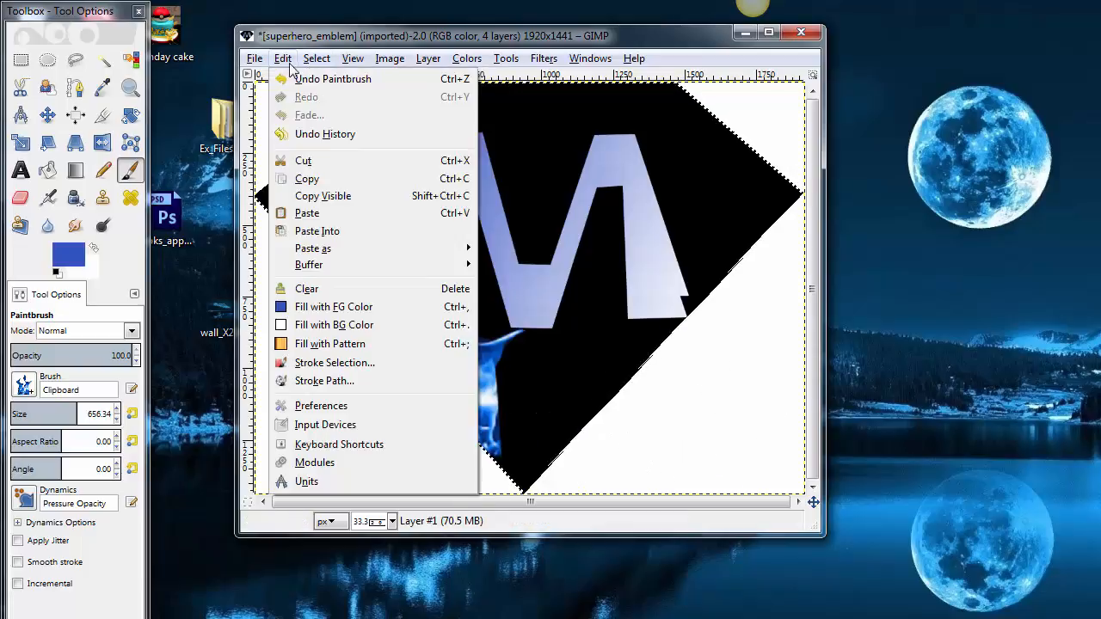
{"action": "left_click", "coordinate": [310, 78]}
- Invert the selection to the white area, try a flame stamp beside the lower-left edge and undo it
{"action": "left_click", "coordinate": [316, 58]}
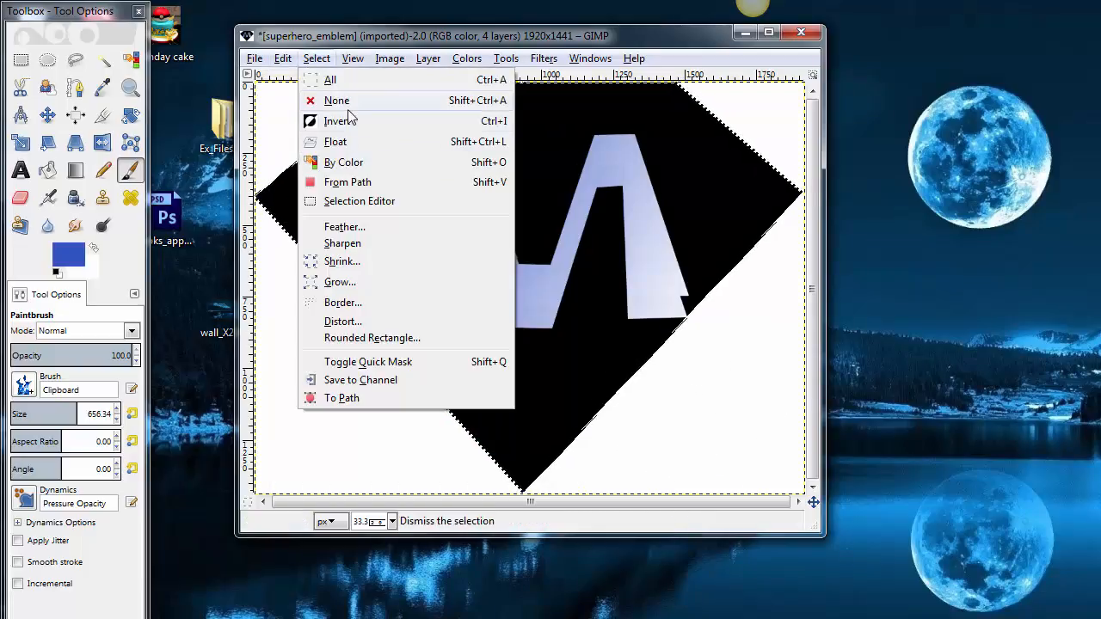
{"action": "left_click", "coordinate": [337, 121]}
{"action": "left_click", "coordinate": [415, 426]}
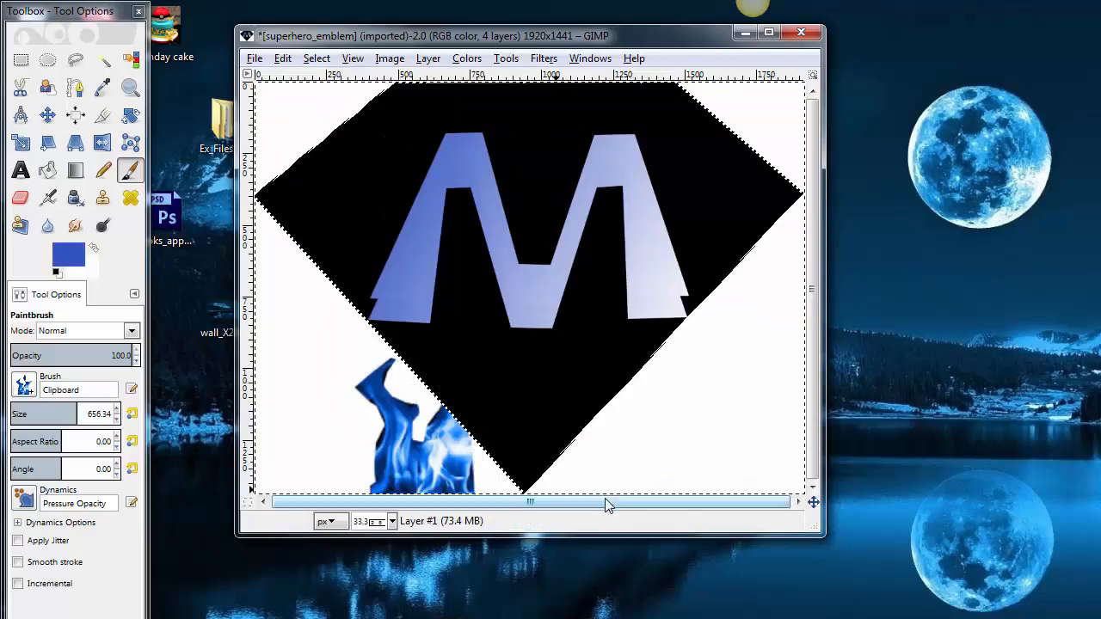
{"action": "left_click", "coordinate": [282, 58]}
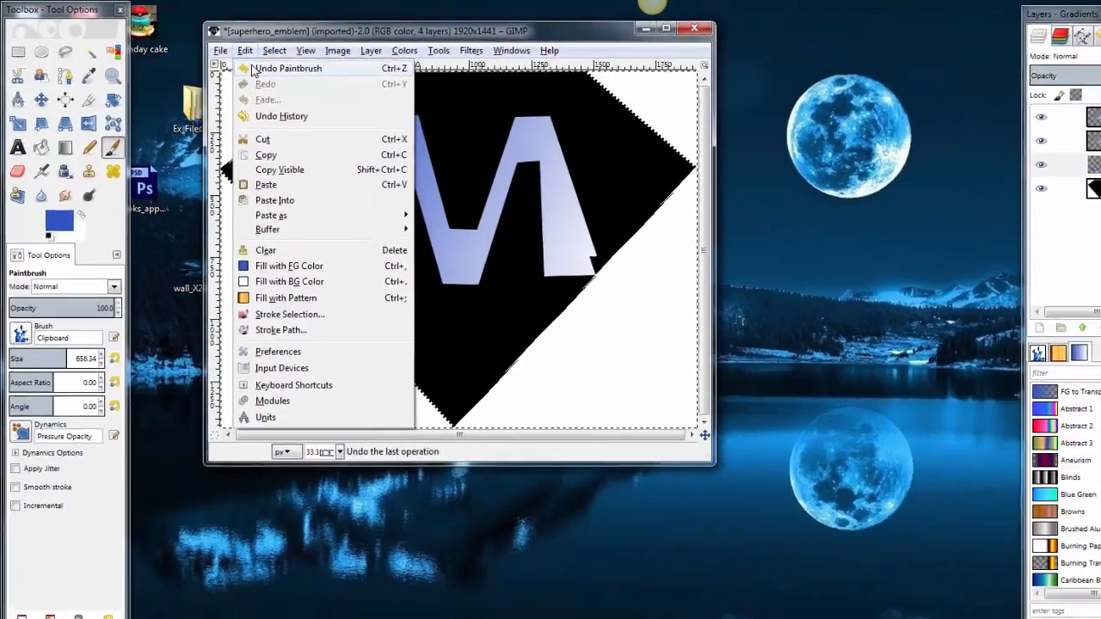
{"action": "left_click", "coordinate": [310, 79]}
- Invert the selection to the black diamond and stamp five flames along both lower edges behind the M
{"action": "left_click", "coordinate": [252, 46]}
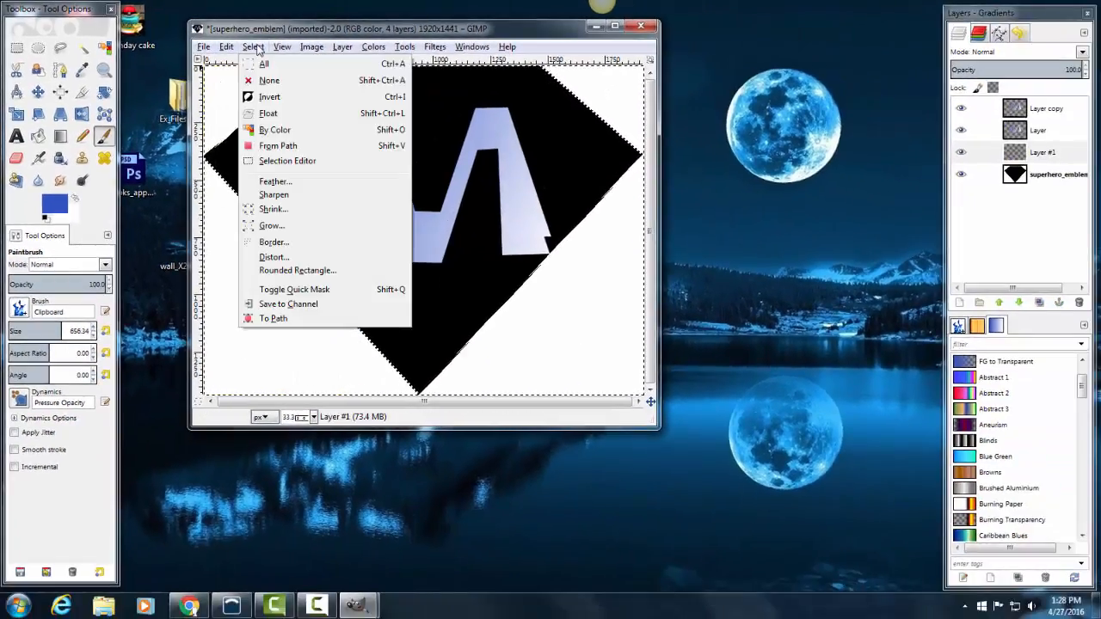
{"action": "left_click", "coordinate": [287, 98]}
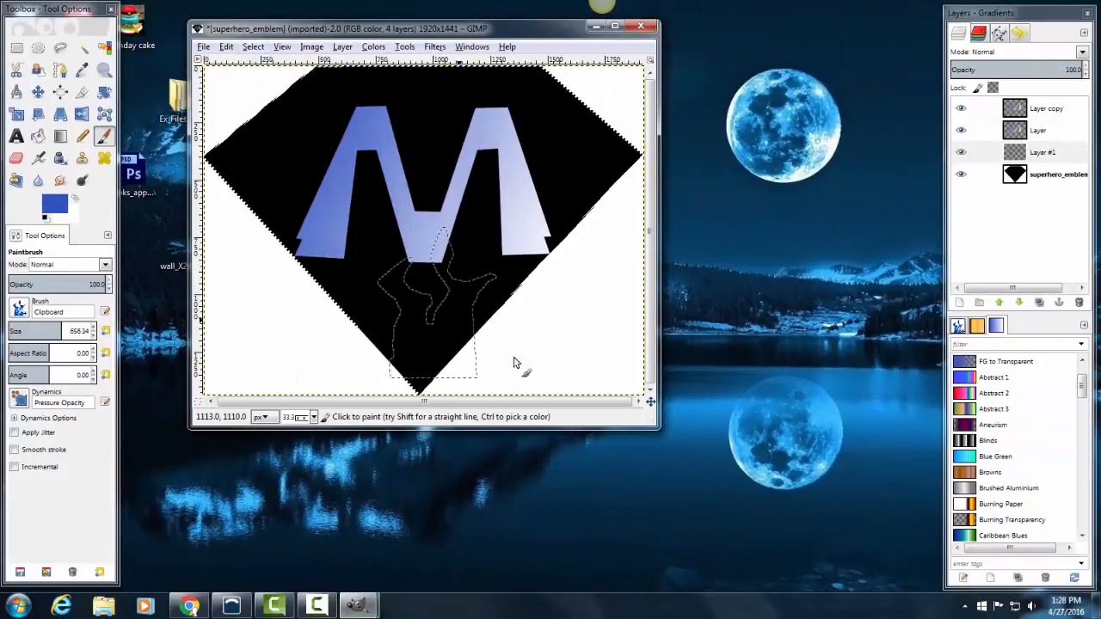
{"action": "left_click", "coordinate": [377, 316]}
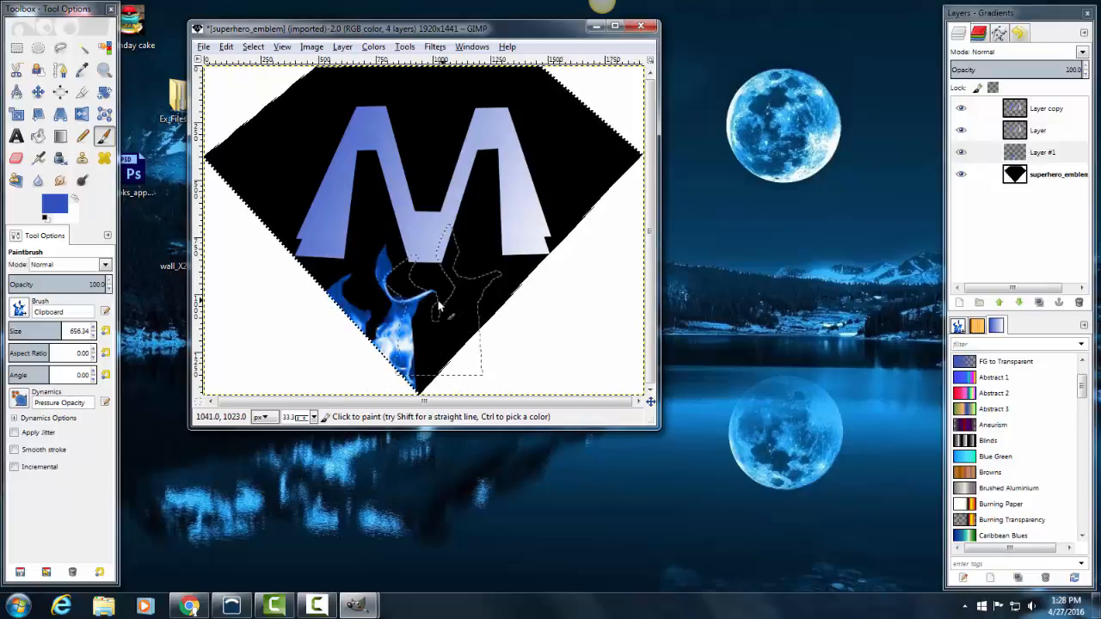
{"action": "left_click", "coordinate": [471, 314]}
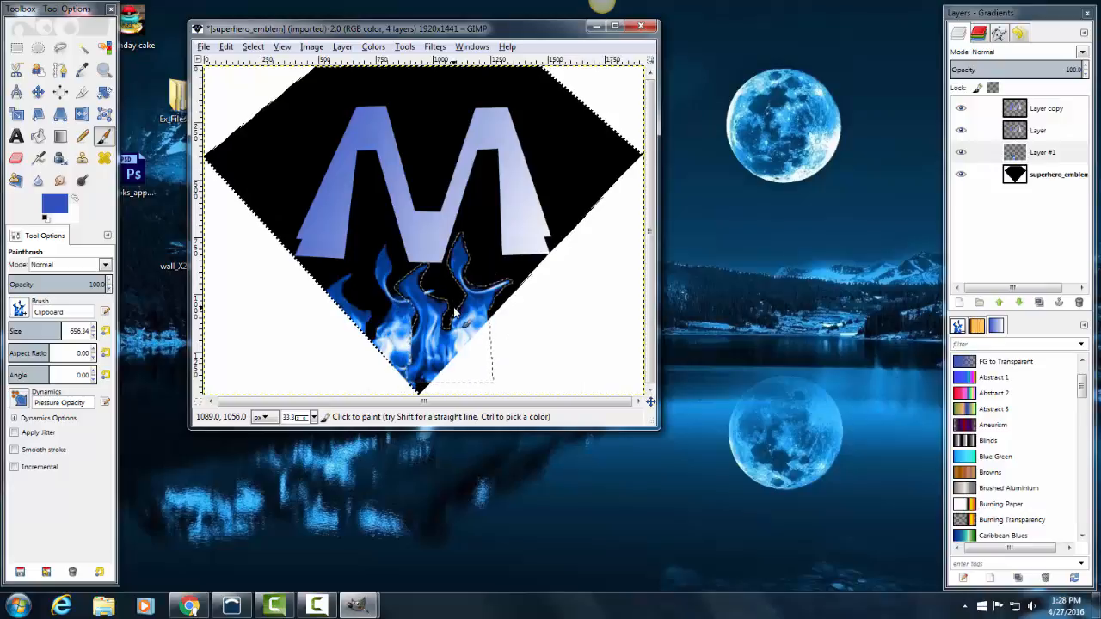
{"action": "left_click", "coordinate": [511, 297]}
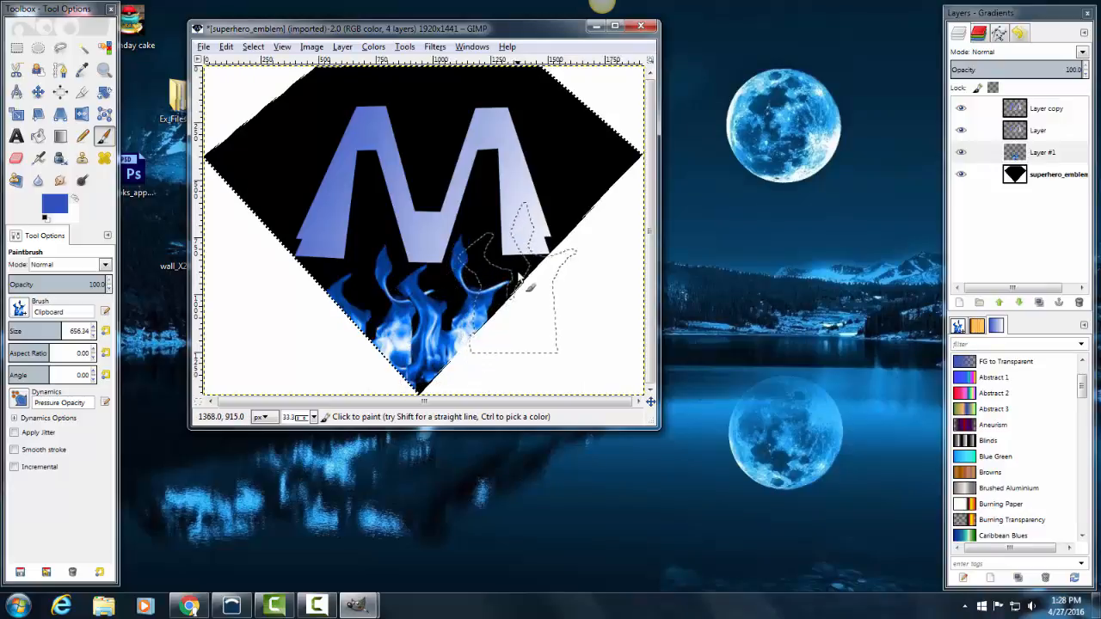
{"action": "left_click", "coordinate": [306, 263]}
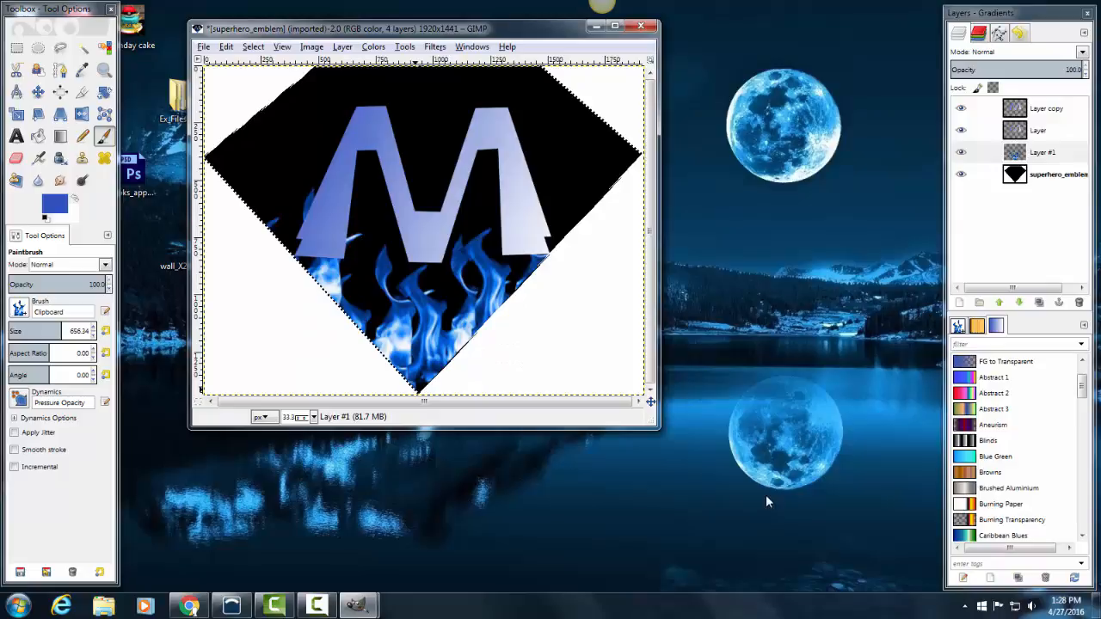
{"action": "left_click", "coordinate": [587, 248]}
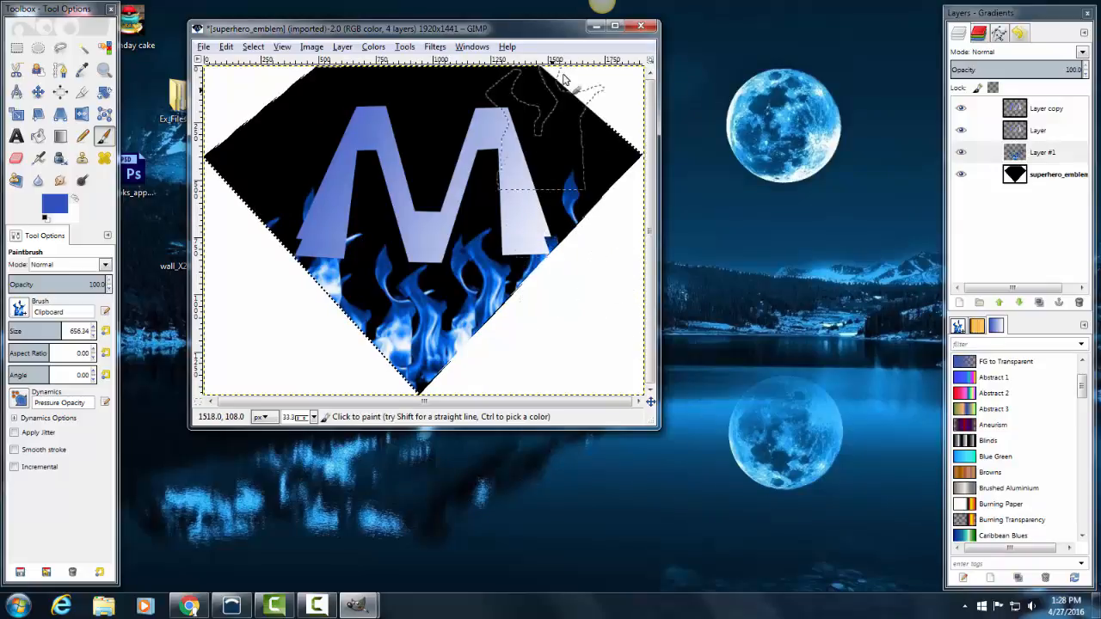
- Enlarge the image window and stamp four more flames at the diamond's left edge, below the M and at the right edge
{"action": "left_click", "coordinate": [615, 27]}
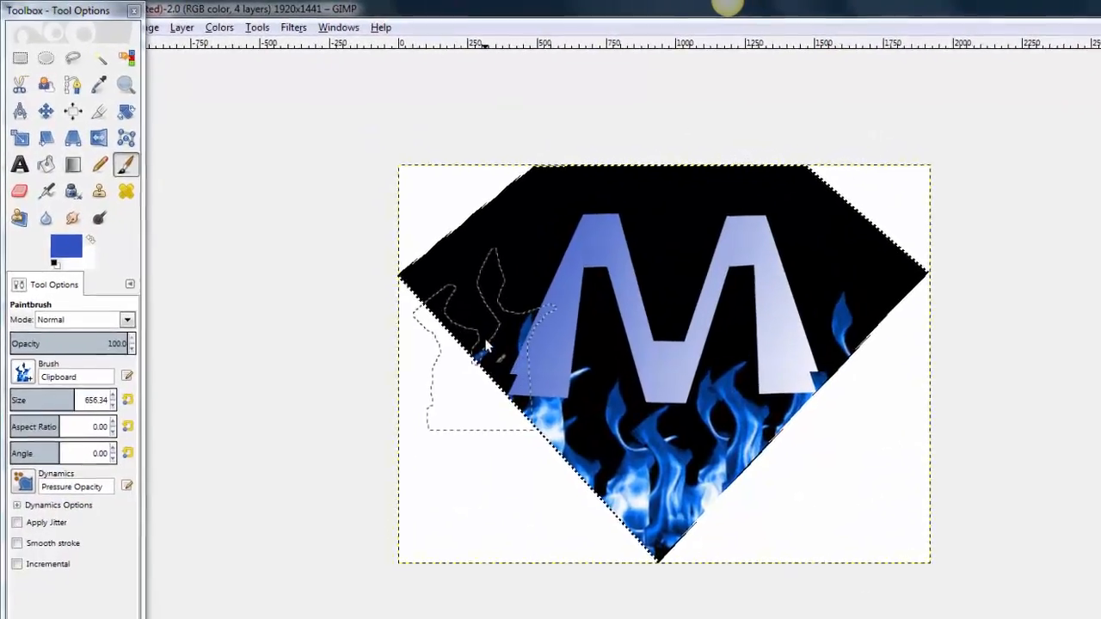
{"action": "left_click", "coordinate": [421, 323]}
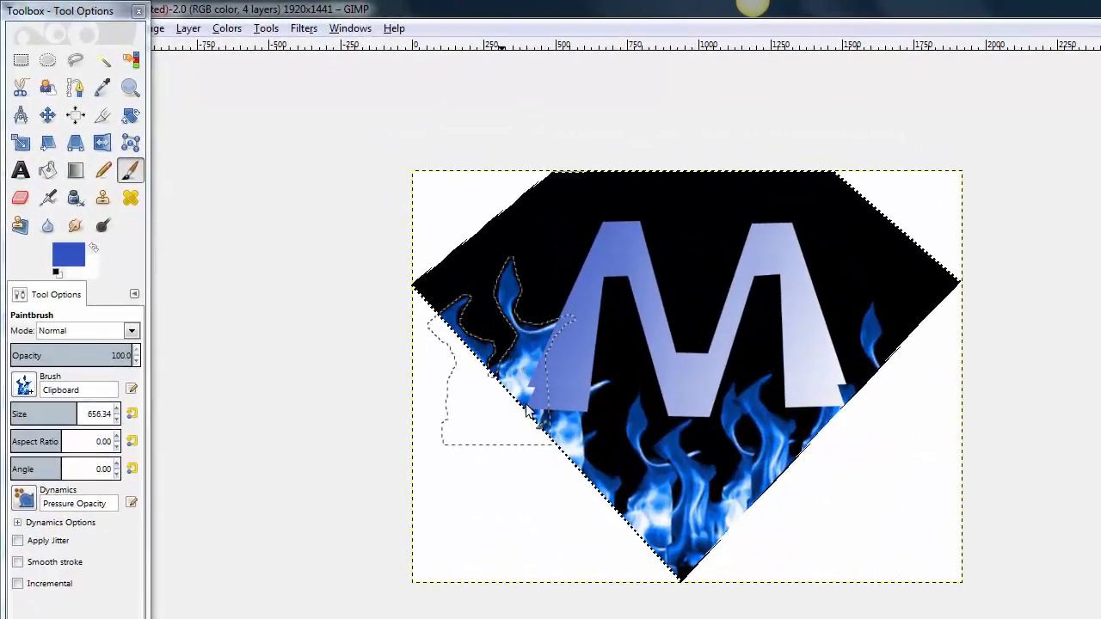
{"action": "left_click", "coordinate": [613, 438]}
{"action": "left_click", "coordinate": [758, 441]}
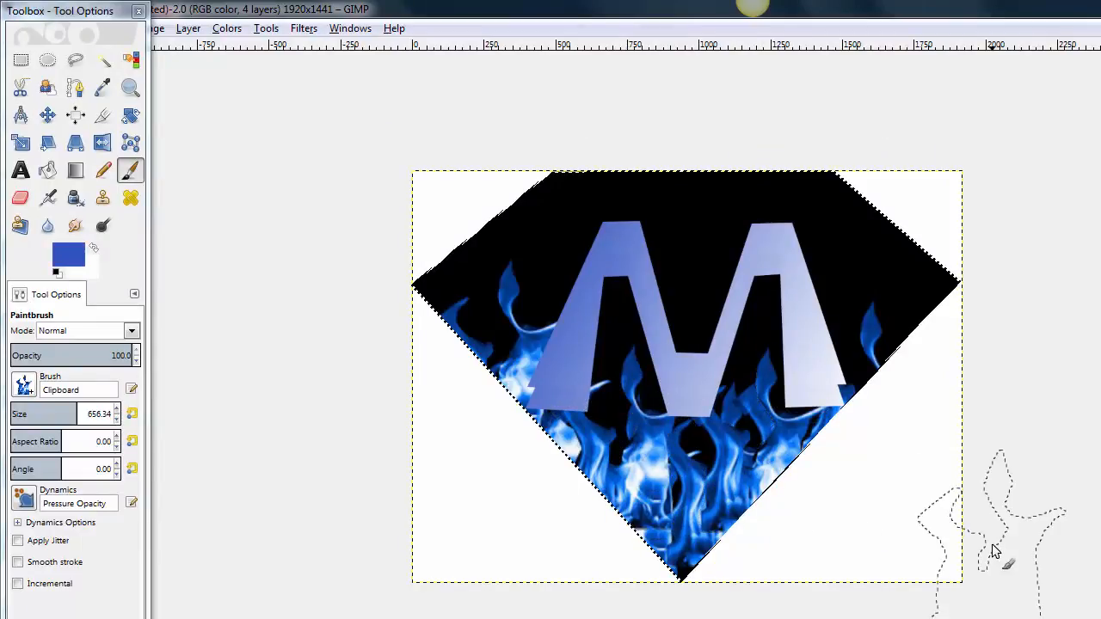
{"action": "left_click", "coordinate": [895, 352]}
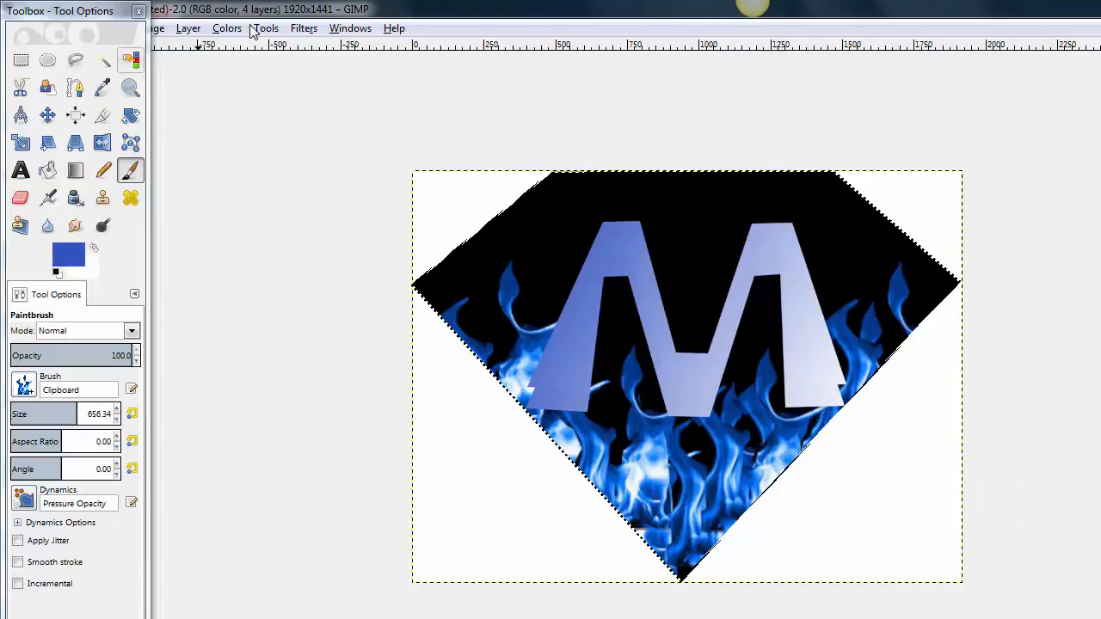
{"action": "double_click", "coordinate": [389, 18]}
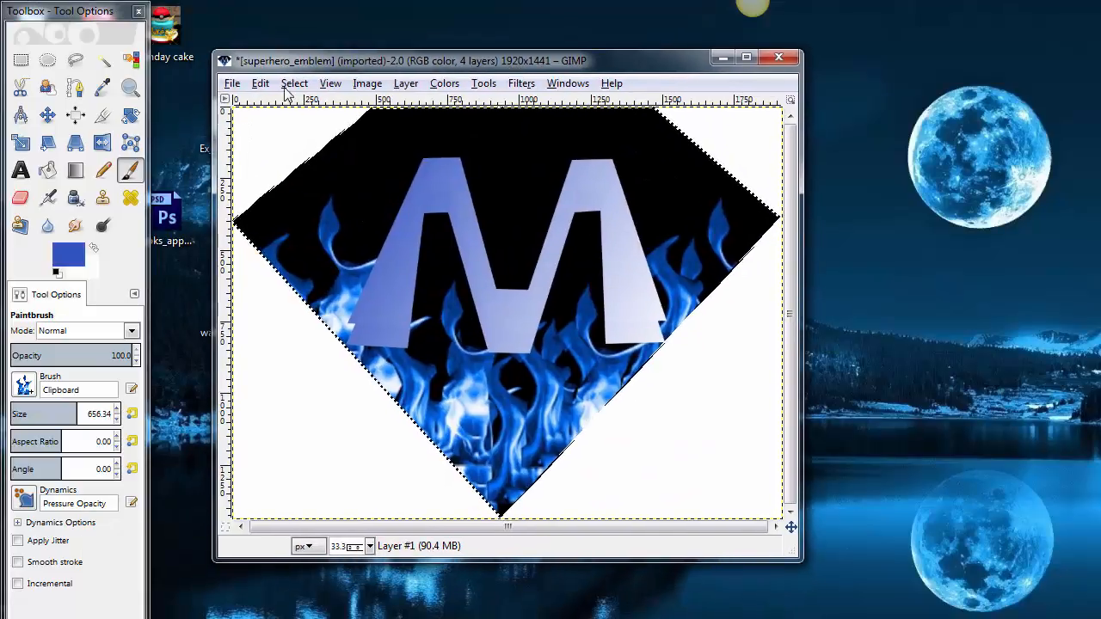
- Export the emblem to the MS comp sci folder as a JPEG at quality 100, named with the surname plus _hero
{"action": "left_click", "coordinate": [232, 84]}
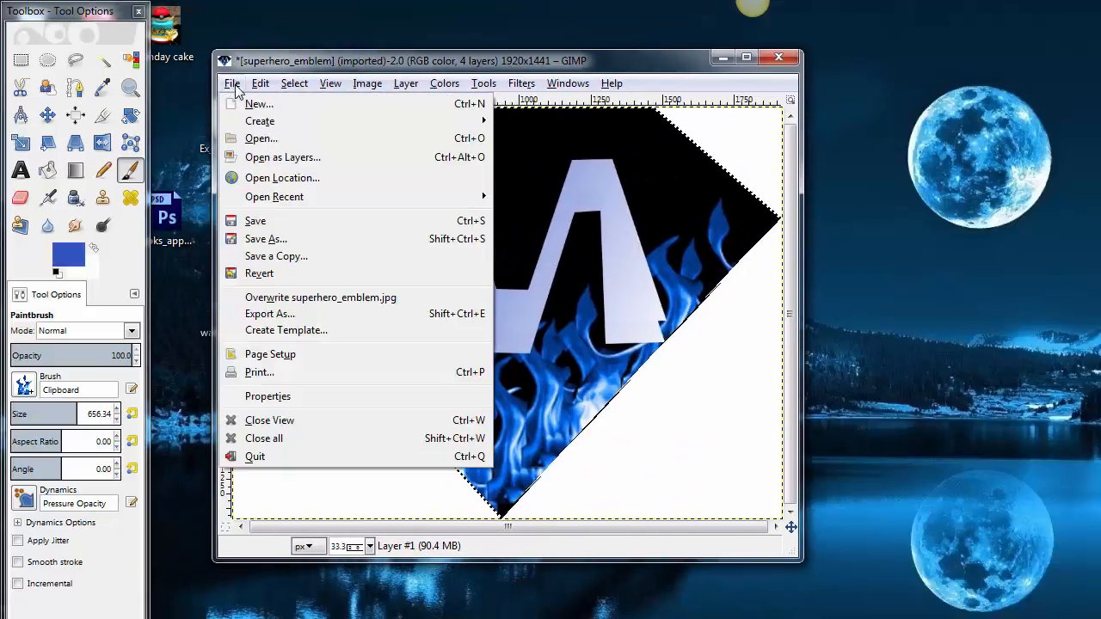
{"action": "left_click", "coordinate": [315, 317]}
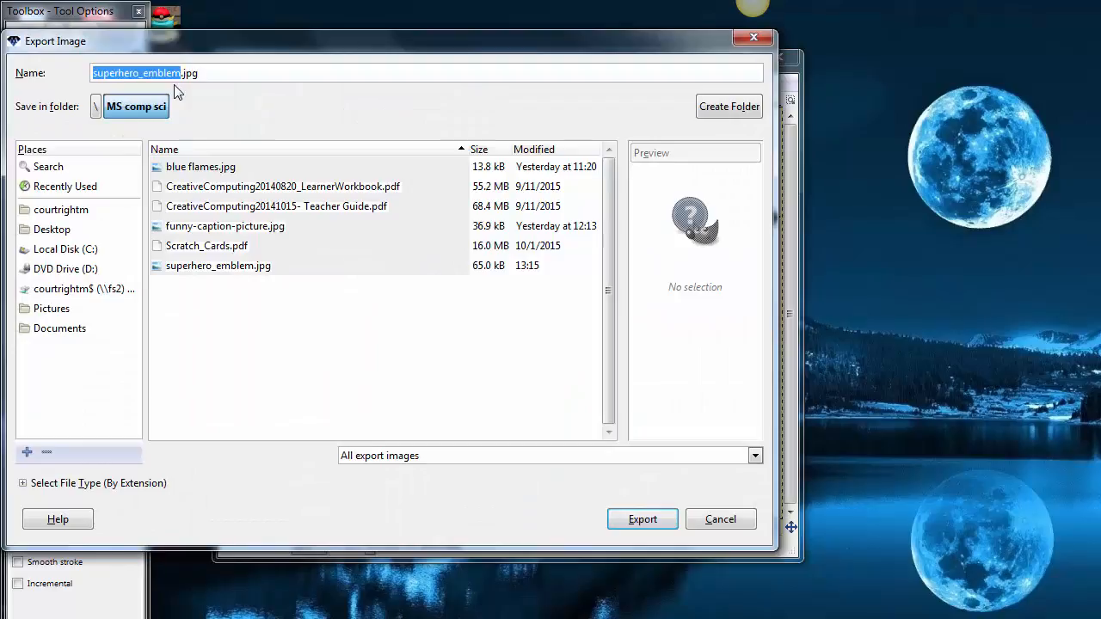
{"action": "type", "text": "courtright_"}
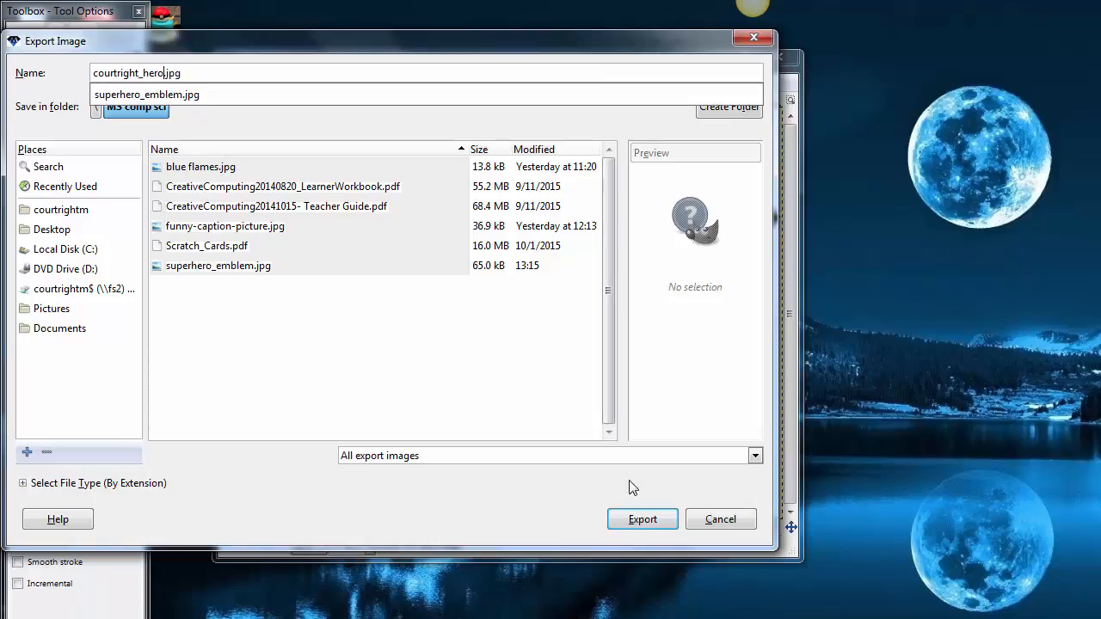
{"action": "left_click", "coordinate": [635, 527]}
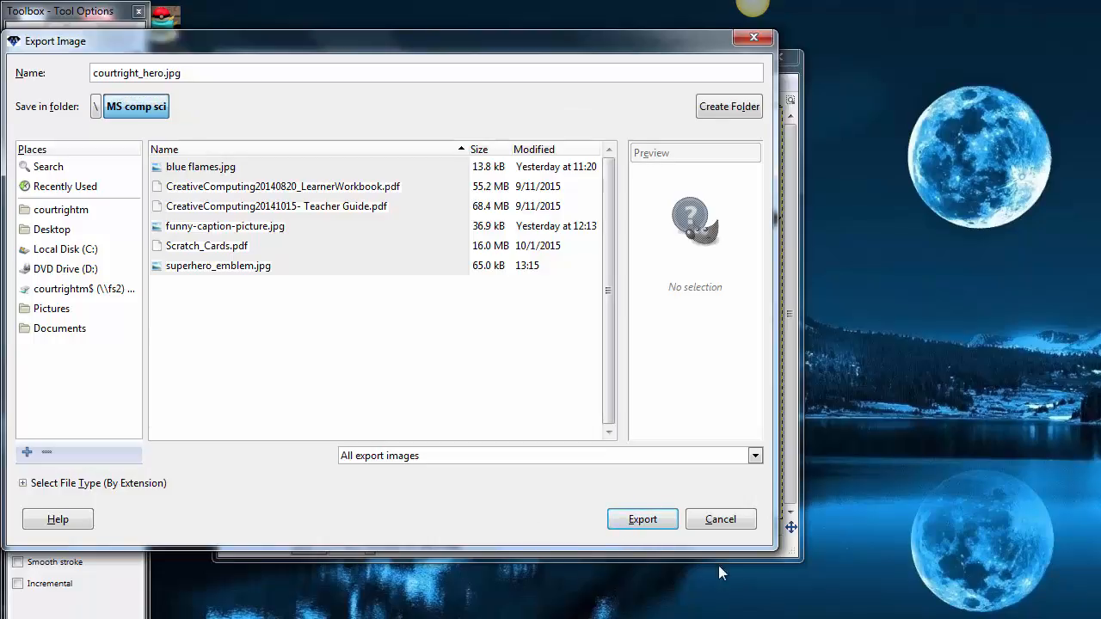
{"action": "left_click", "coordinate": [620, 523]}
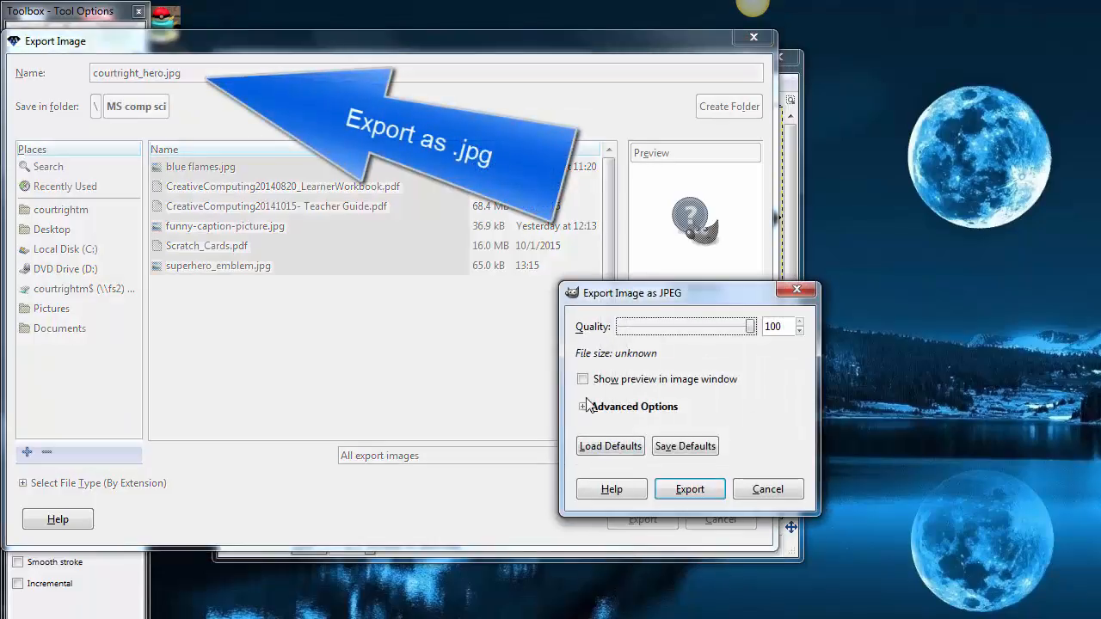
{"action": "left_click", "coordinate": [689, 489]}
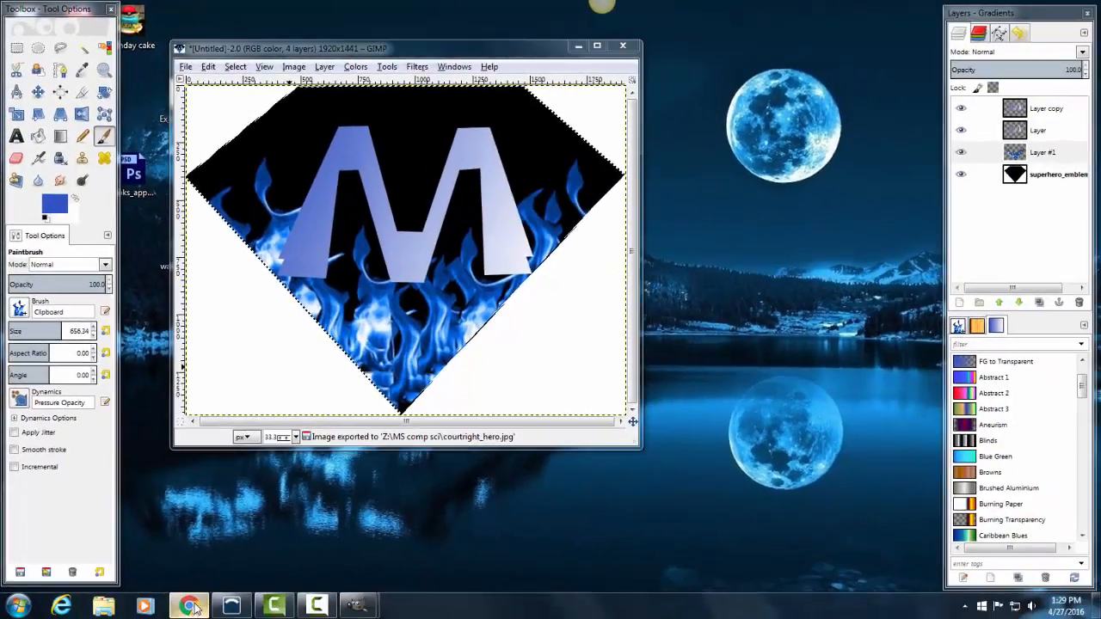
- Switch to Edmodo in Chrome and view the Superhero Emblem assignment's details down to its reply box
{"action": "left_click", "coordinate": [190, 607]}
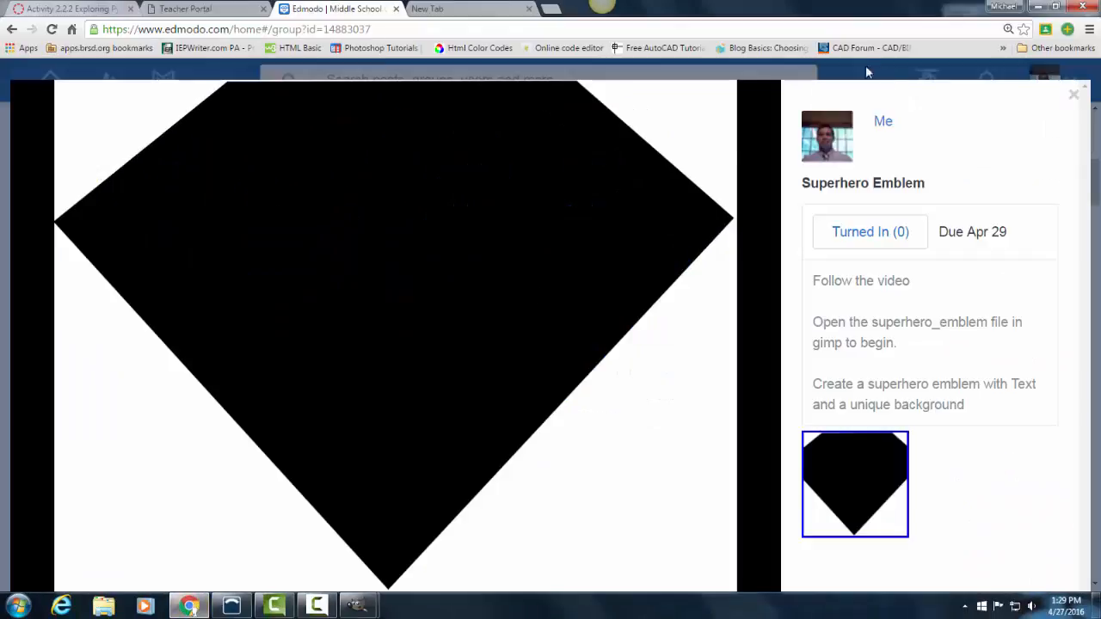
{"action": "left_click", "coordinate": [1073, 95]}
{"action": "left_click", "coordinate": [439, 231]}
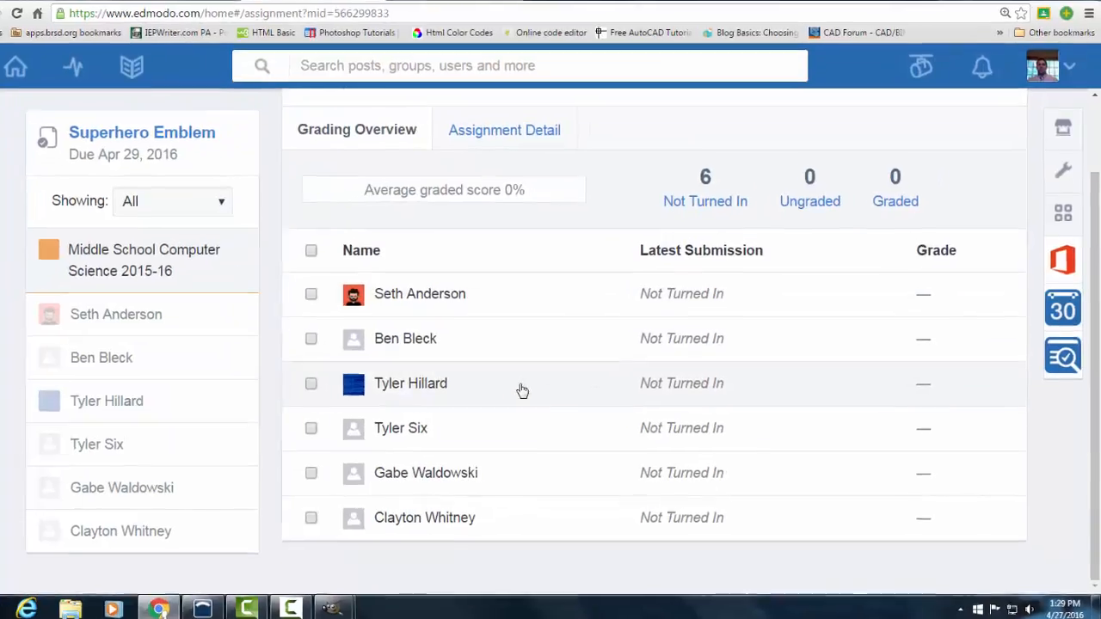
{"action": "scroll", "coordinate": [551, 194], "scroll_direction": "up", "scroll_amount": 1}
{"action": "left_click", "coordinate": [421, 173]}
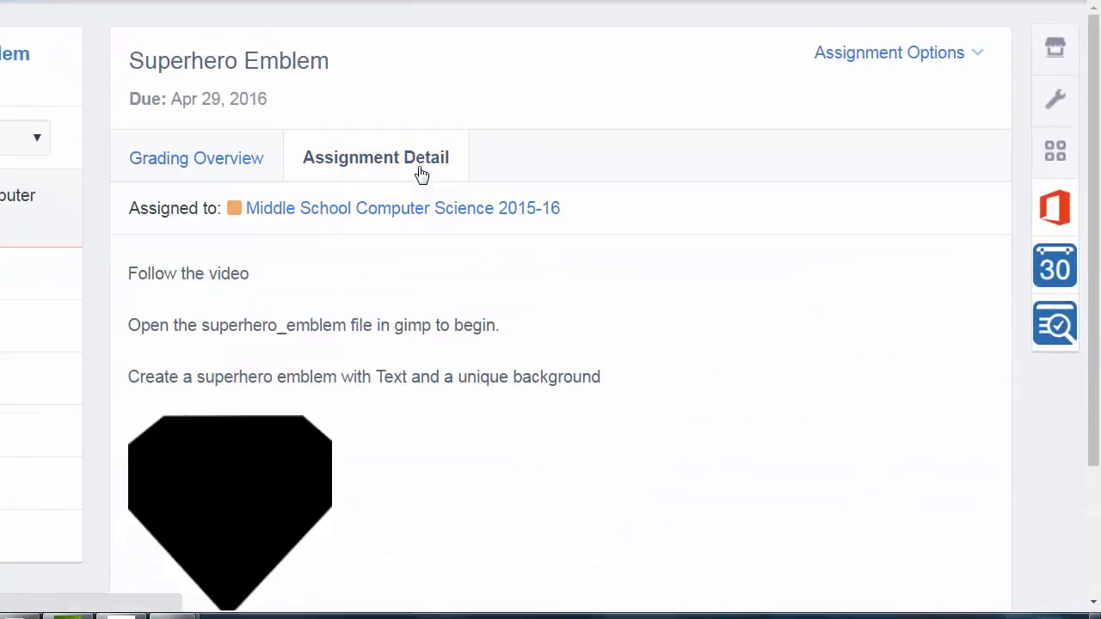
{"action": "scroll", "coordinate": [551, 388], "scroll_direction": "down", "scroll_amount": 2}
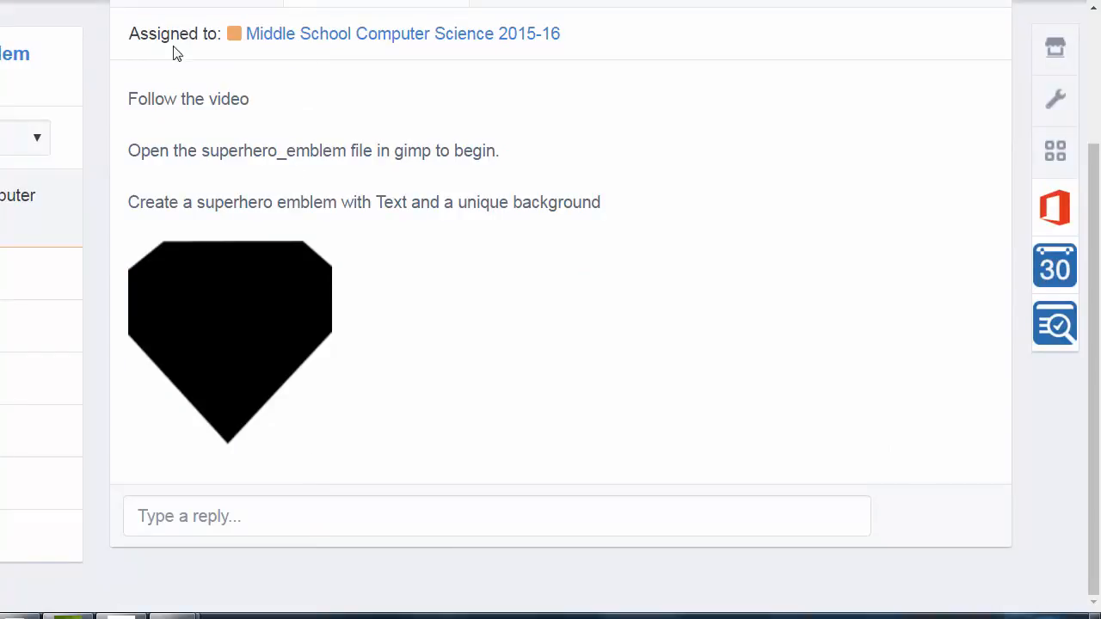
{"action": "left_click", "coordinate": [434, 528]}
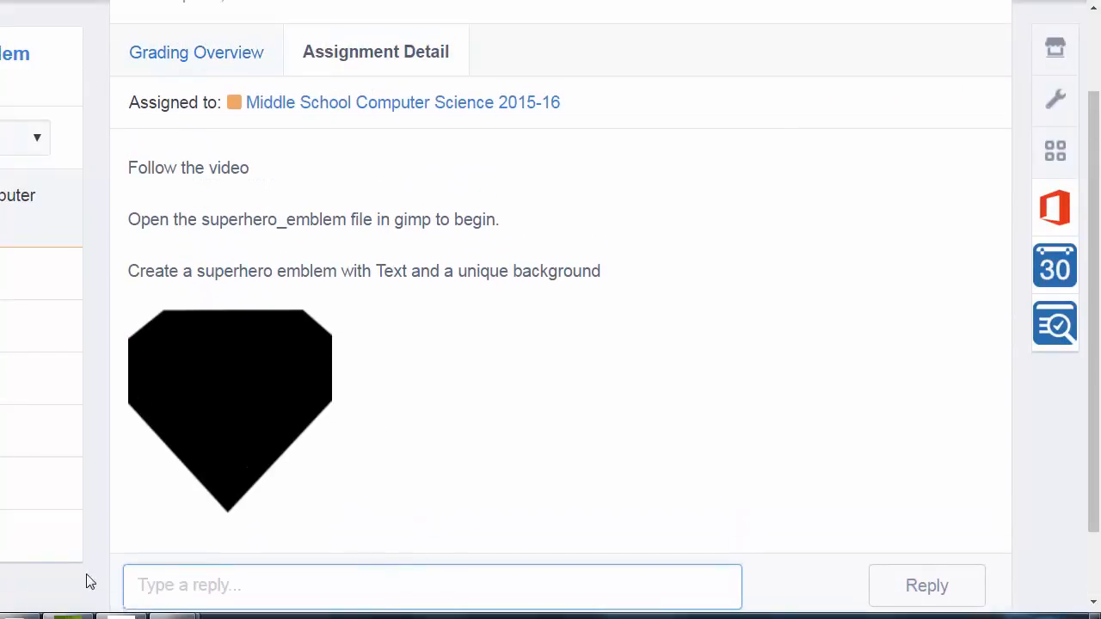
- Return to the emblem image in GIMP, check the export name and MS comp sci folder, and cancel the export
{"action": "mouse_move", "coordinate": [225, 617]}
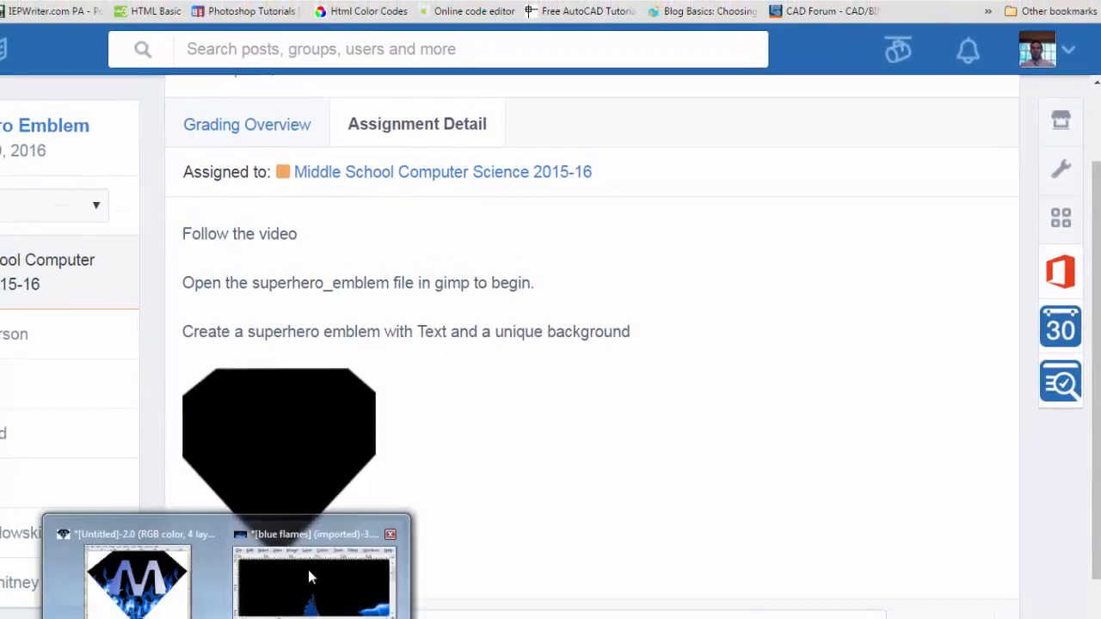
{"action": "mouse_move", "coordinate": [315, 582]}
{"action": "left_click", "coordinate": [284, 594]}
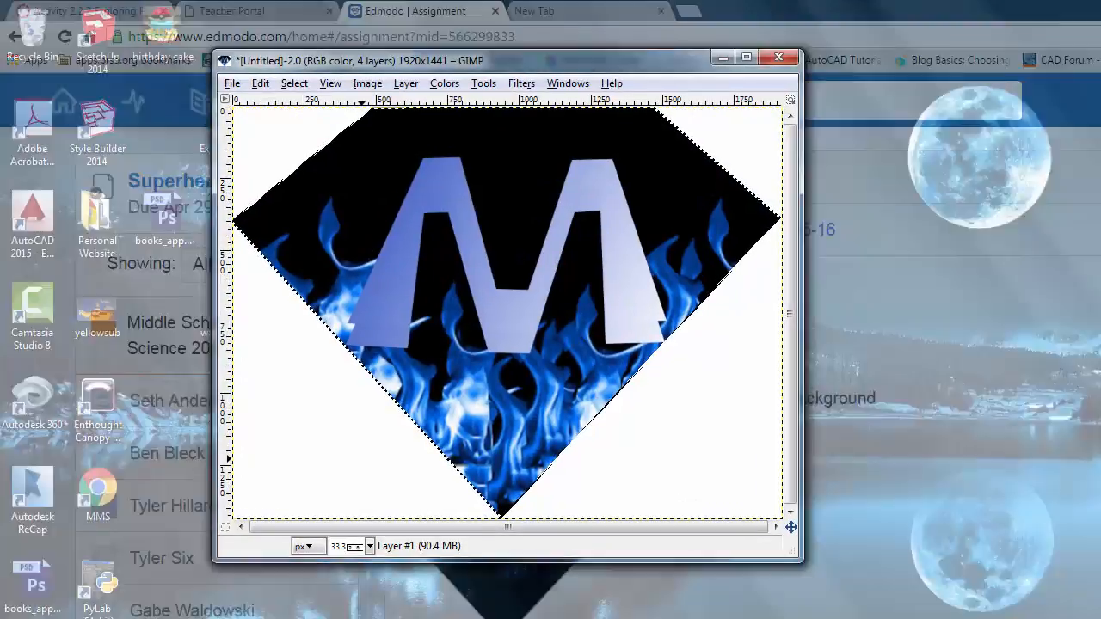
{"action": "left_click", "coordinate": [232, 84]}
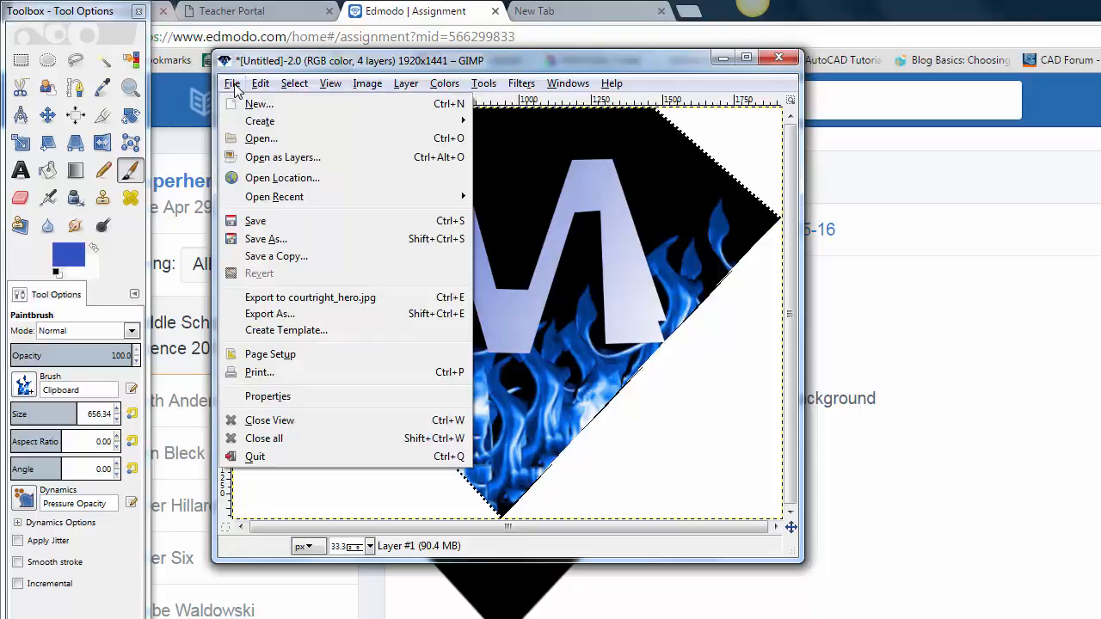
{"action": "left_click", "coordinate": [319, 312]}
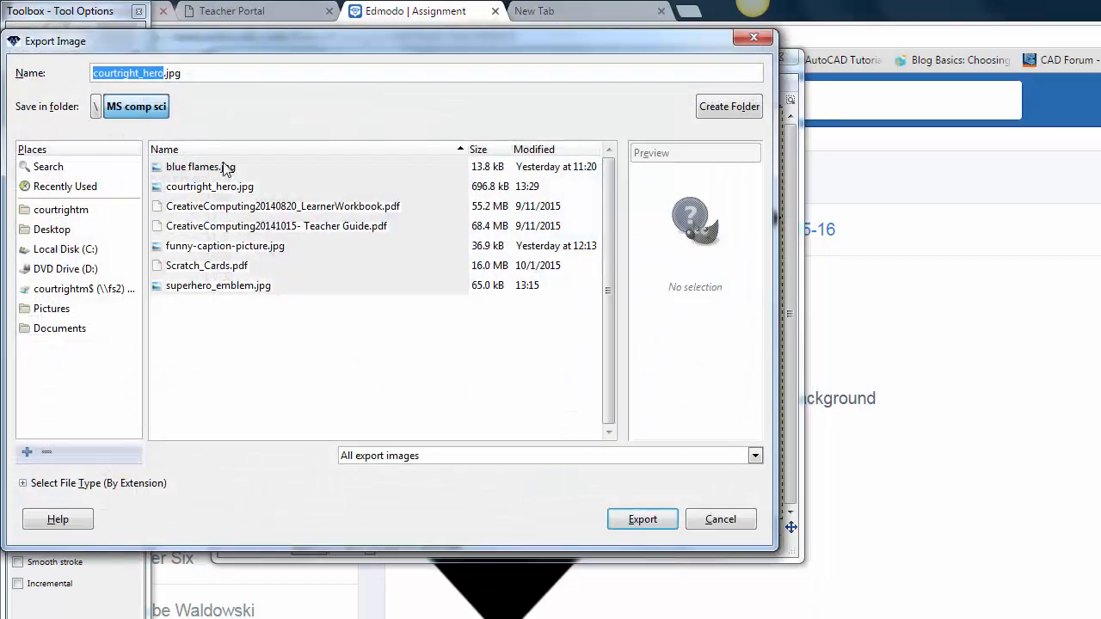
{"action": "left_click", "coordinate": [721, 520]}
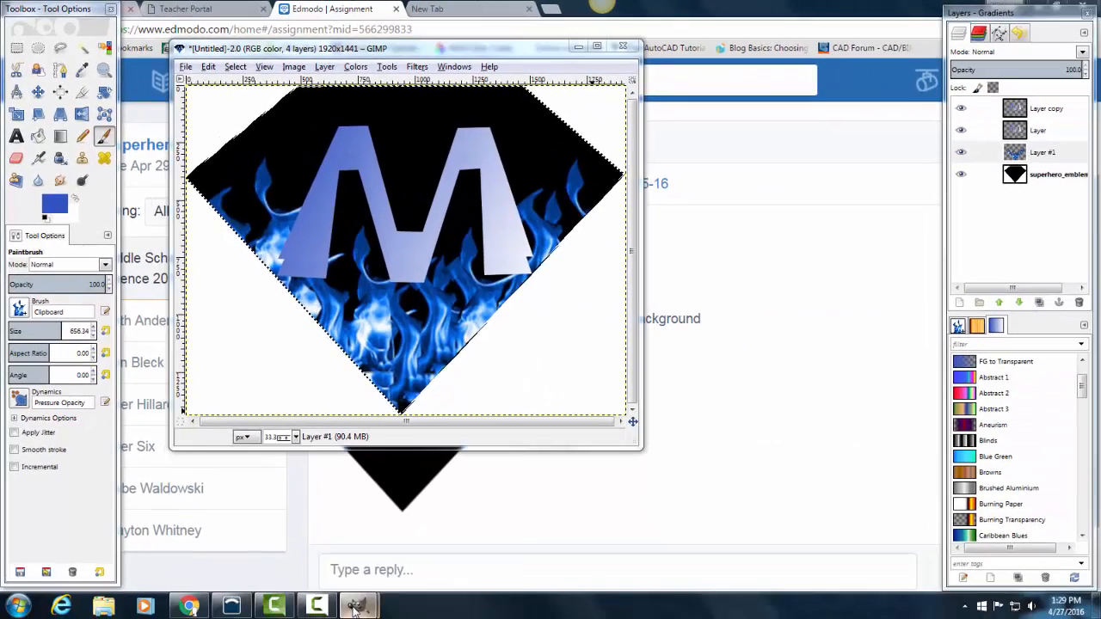
{"action": "mouse_move", "coordinate": [354, 607]}
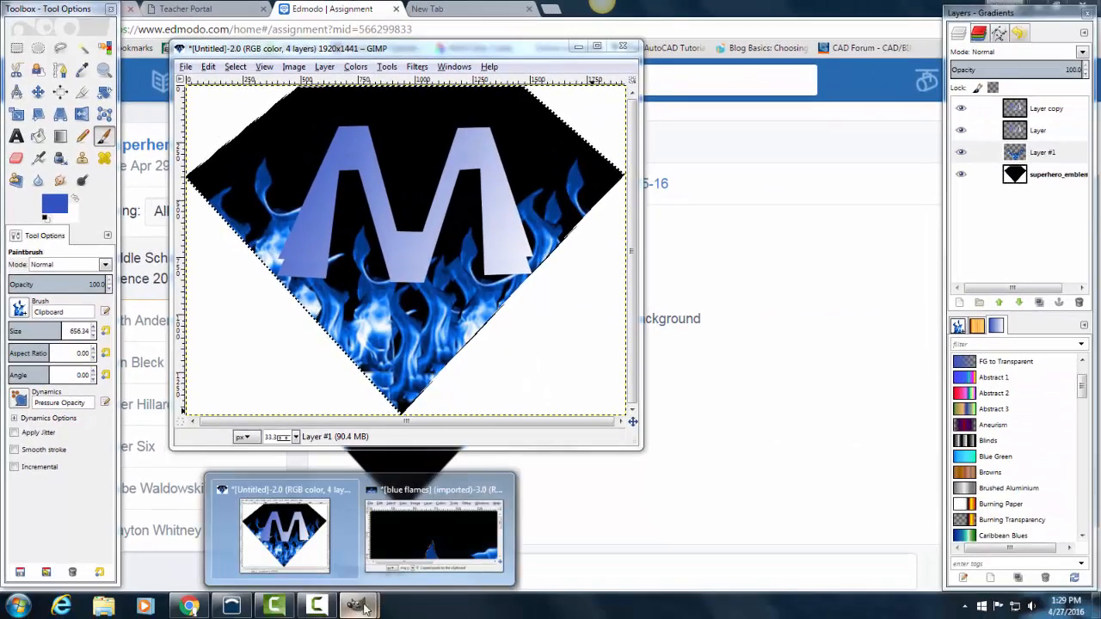